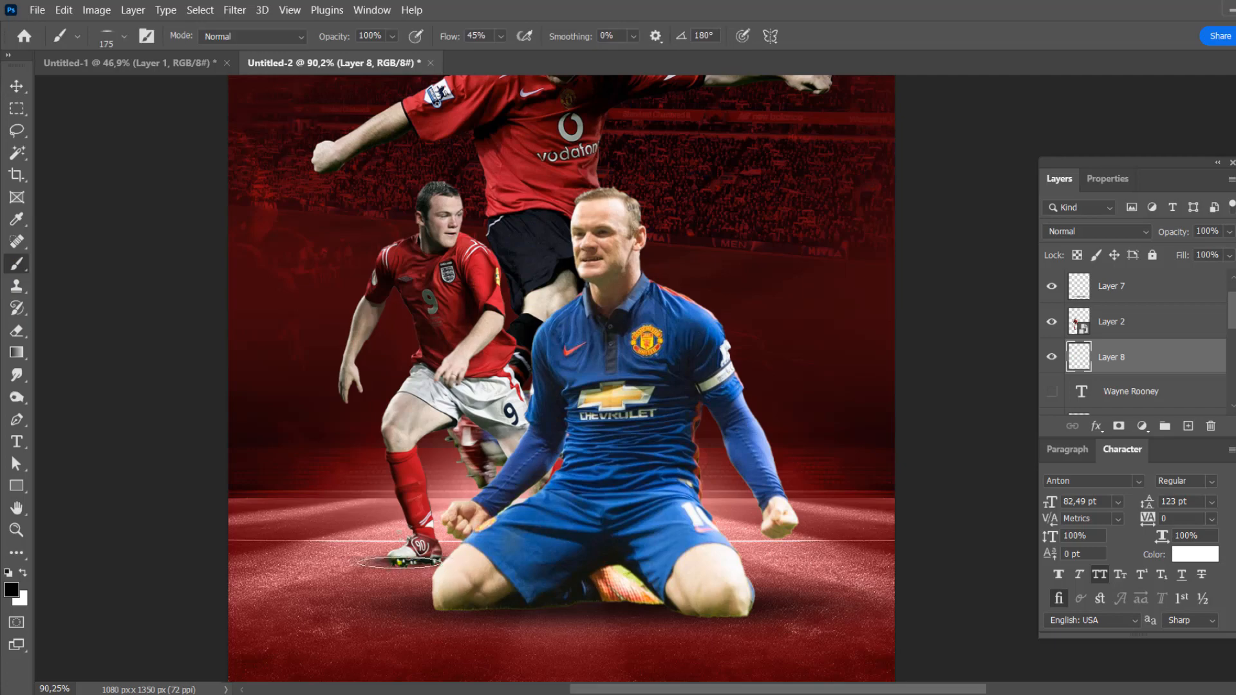
Apply a Camera Raw filter to the blue-shirt player with clarity +45, contrast +19, and lowered shadows and blacks.
{"action": "scroll", "coordinate": [665, 282], "scroll_direction": "down", "scroll_amount": 3}
{"action": "scroll", "coordinate": [665, 281], "scroll_direction": "up", "scroll_amount": 5}
{"action": "left_click", "coordinate": [663, 276]}
{"action": "scroll", "coordinate": [664, 276], "scroll_direction": "up", "scroll_amount": 5}
{"action": "left_click", "coordinate": [234, 10]}
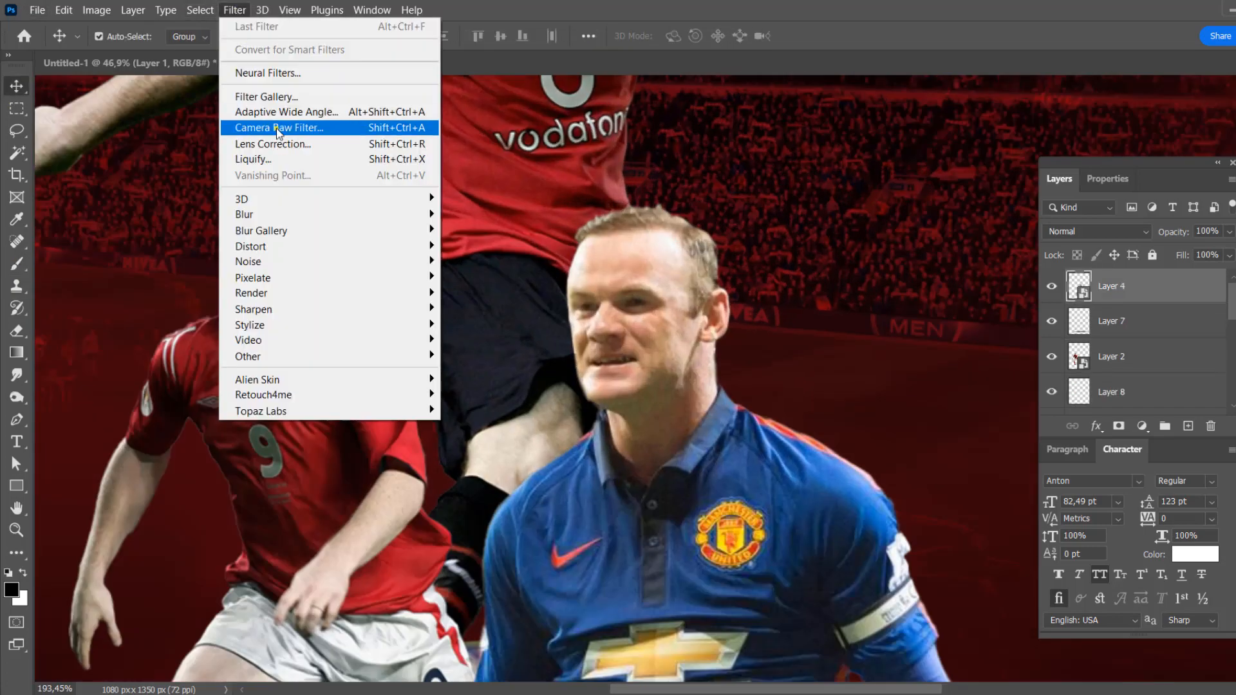
{"action": "left_click", "coordinate": [276, 129]}
{"action": "left_click_drag", "start_coordinate": [791, 481], "coordinate": [825, 481]}
{"action": "left_click_drag", "start_coordinate": [791, 344], "coordinate": [805, 344]}
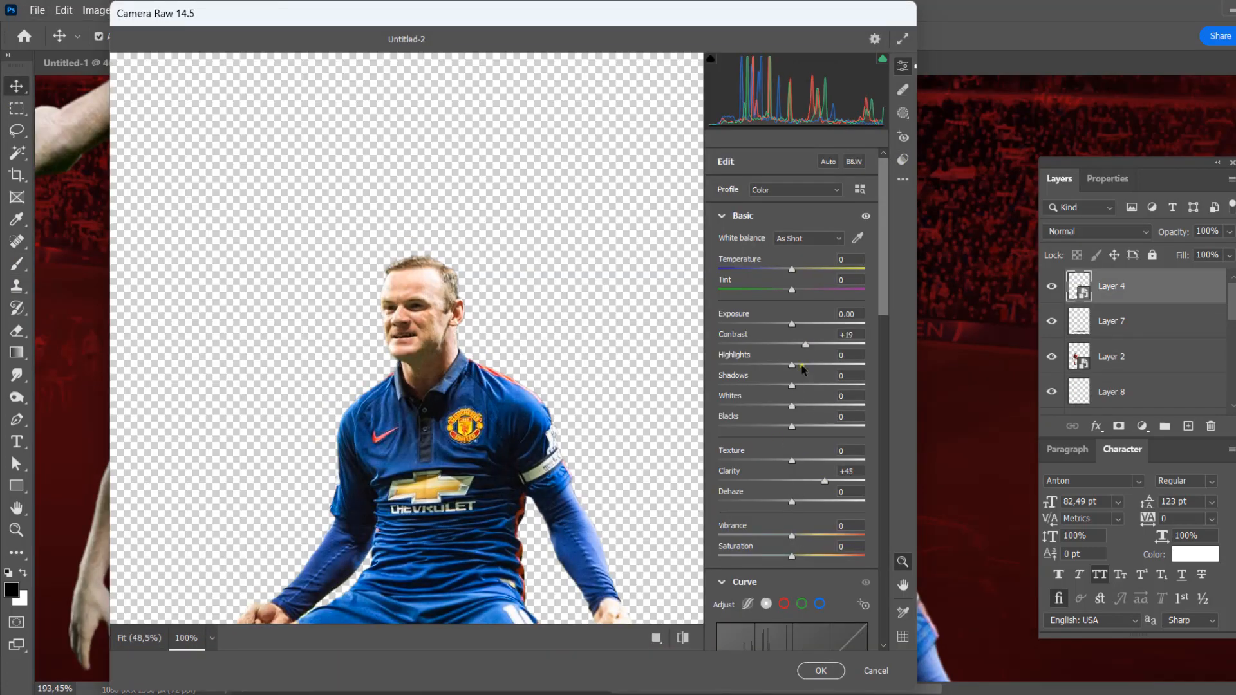
{"action": "left_click_drag", "start_coordinate": [792, 386], "coordinate": [766, 386]}
{"action": "left_click_drag", "start_coordinate": [792, 427], "coordinate": [770, 427]}
{"action": "scroll", "coordinate": [772, 427], "scroll_direction": "down", "scroll_amount": 2}
{"action": "left_click", "coordinate": [819, 670]}
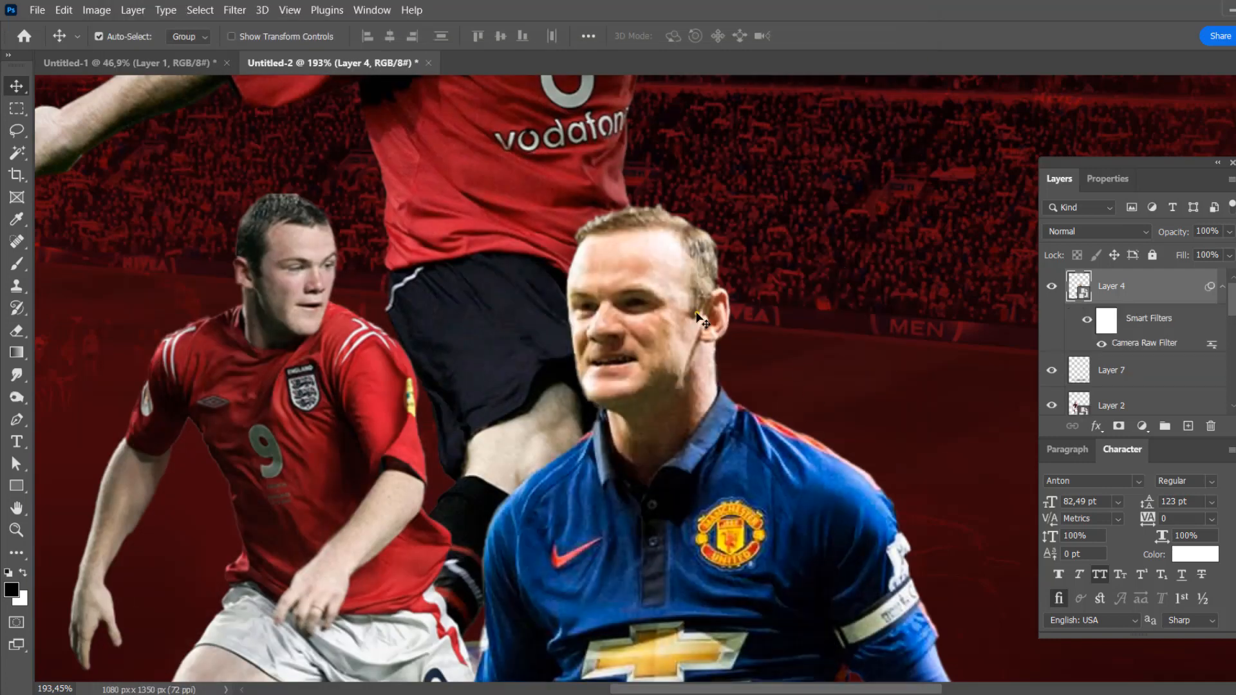
Apply a Shadows/Highlights adjustment to the blue-shirt player's layer.
{"action": "scroll", "coordinate": [698, 309], "scroll_direction": "down", "scroll_amount": 4}
{"action": "left_click", "coordinate": [96, 9]}
{"action": "mouse_move", "coordinate": [116, 51]}
{"action": "left_click", "coordinate": [309, 323]}
{"action": "left_click_drag", "start_coordinate": [341, 129], "coordinate": [273, 135]}
{"action": "left_click", "coordinate": [84, 528]}
{"action": "mouse_move", "coordinate": [184, 185]}
{"action": "left_mouse_down"}
{"action": "mouse_move", "coordinate": [195, 184]}
{"action": "mouse_move", "coordinate": [179, 185]}
{"action": "left_mouse_up"}
{"action": "left_click_drag", "start_coordinate": [144, 239], "coordinate": [169, 239]}
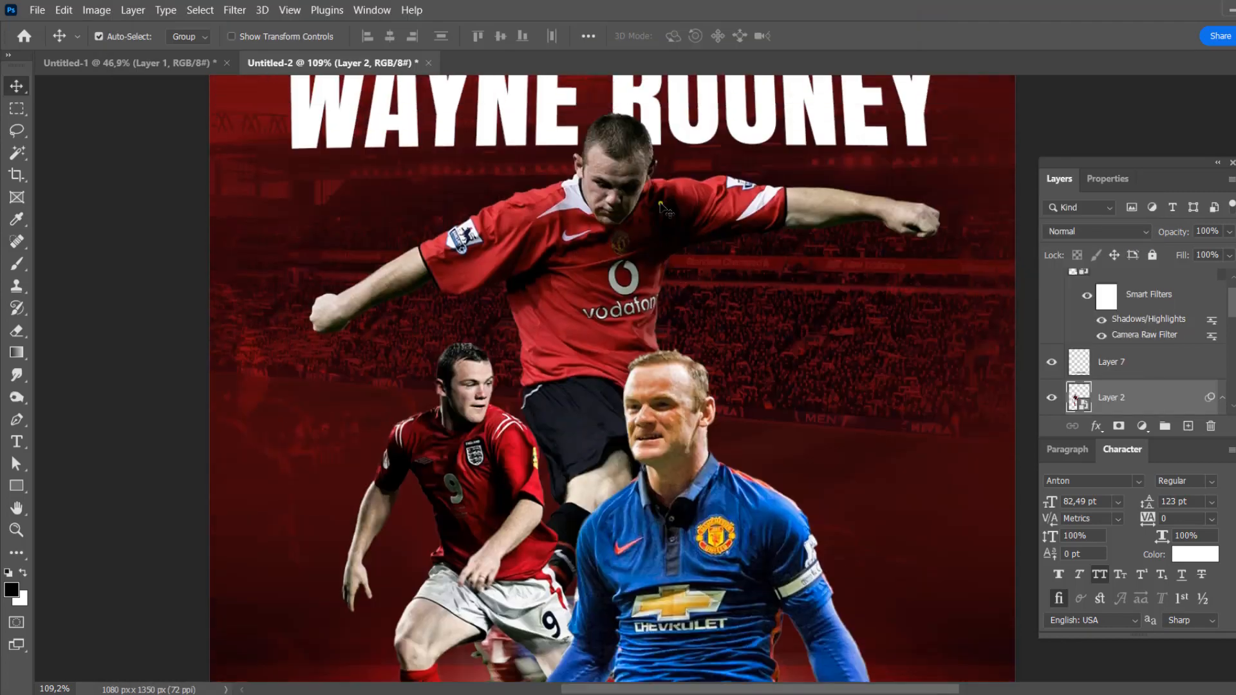
Reapply the last Camera Raw filter to the large jumping player's layer.
{"action": "left_click", "coordinate": [234, 10]}
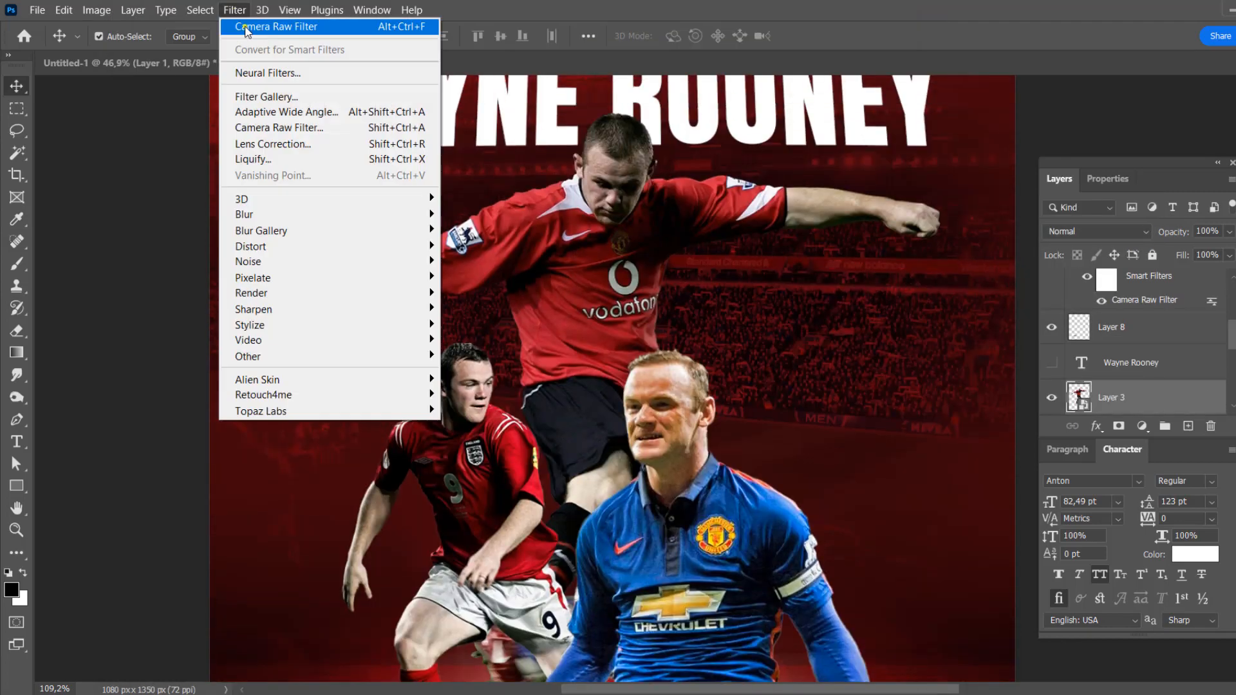
{"action": "left_click", "coordinate": [258, 31]}
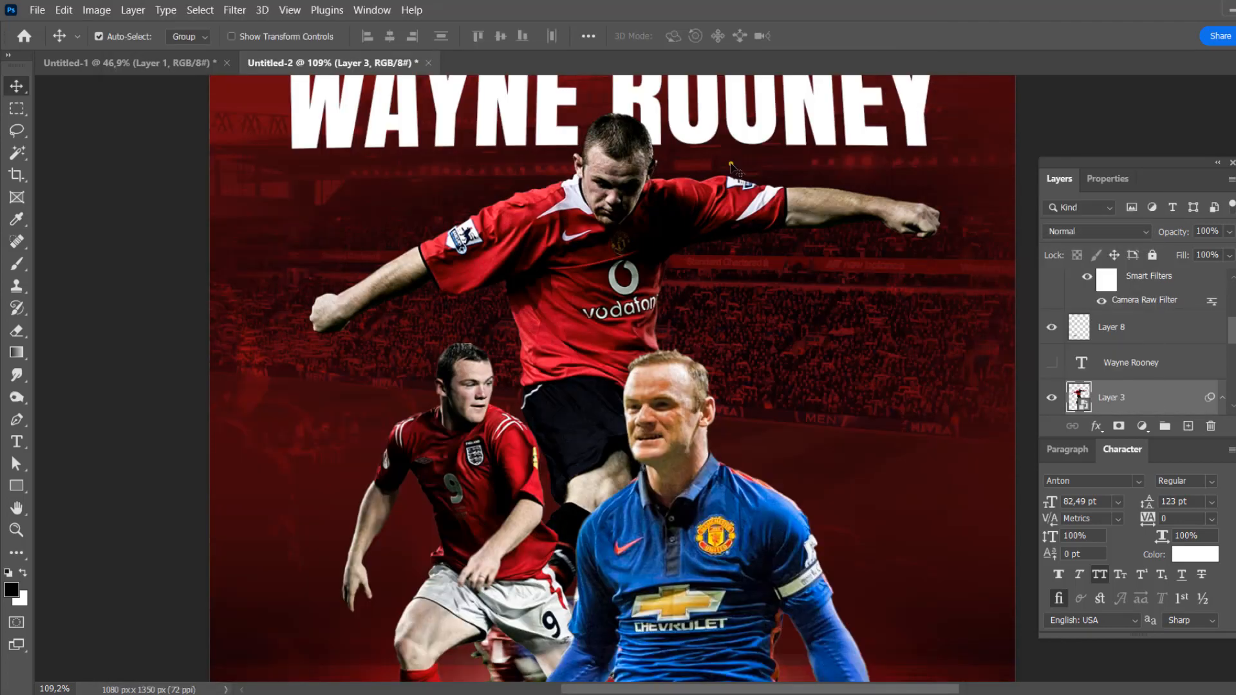
{"action": "scroll", "coordinate": [763, 494], "scroll_direction": "down", "scroll_amount": 5}
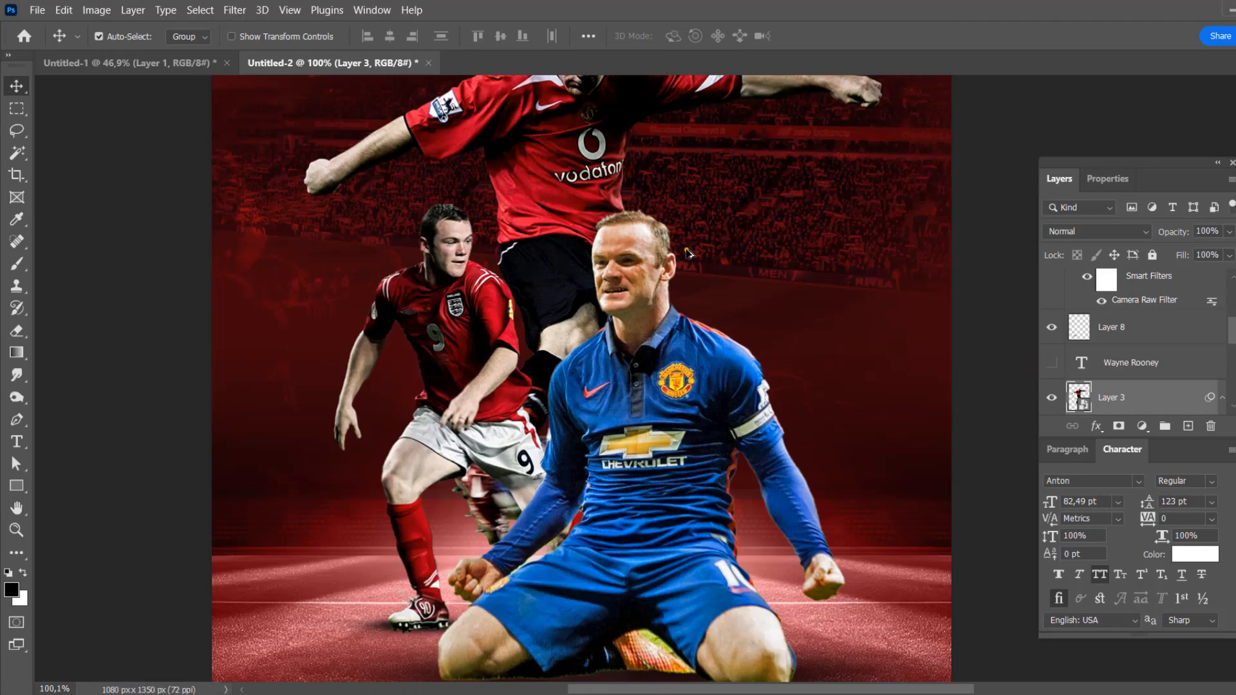
Add a clipped Selective Color adjustment to the blue-shirt player: Reds cyan -31; Yellows cyan -46, magenta +15, yellow -36, black -18.
{"action": "scroll", "coordinate": [763, 495], "scroll_direction": "down", "scroll_amount": 3}
{"action": "left_click", "coordinate": [1142, 425]}
{"action": "left_click", "coordinate": [1175, 458]}
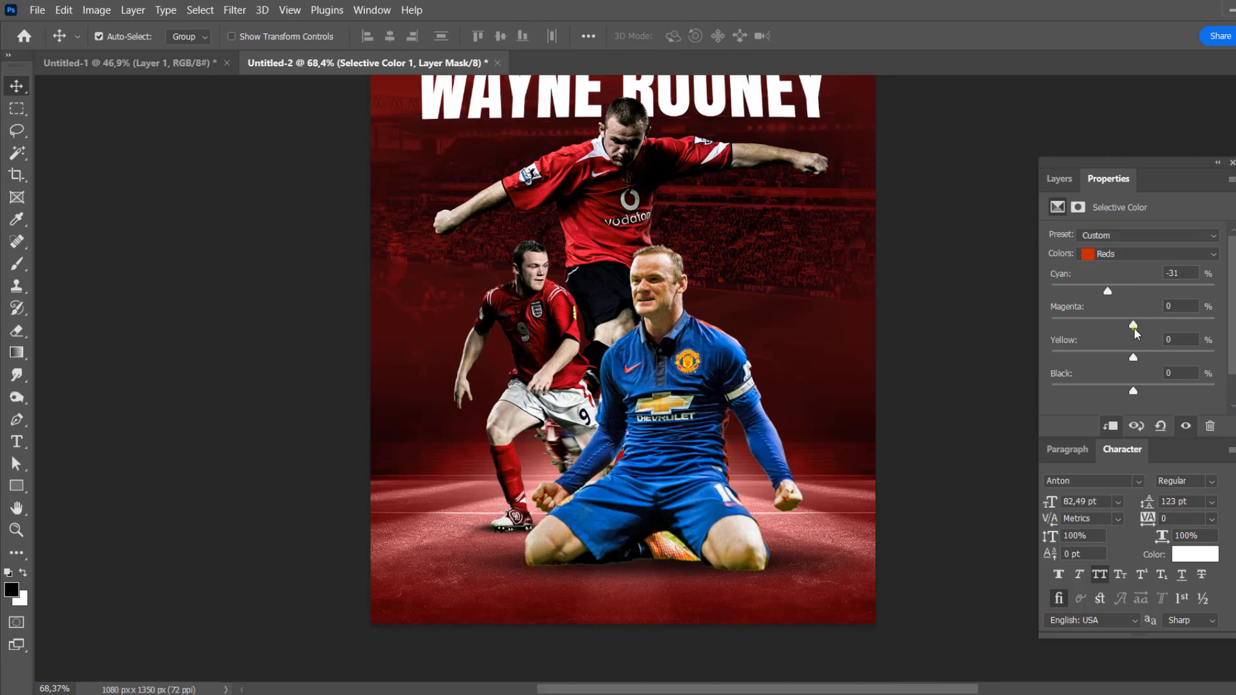
{"action": "left_click", "coordinate": [1136, 254]}
{"action": "left_click", "coordinate": [1130, 283]}
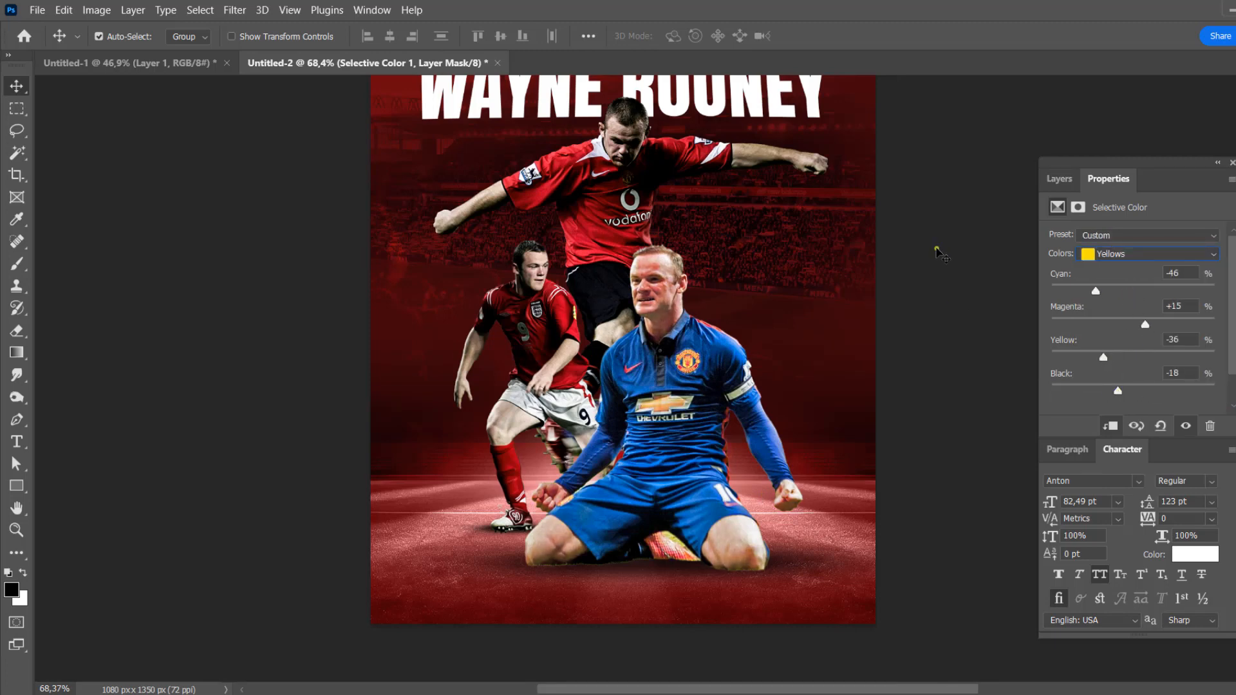
{"action": "left_click", "coordinate": [940, 254]}
Reduce the yellow amount of the Neutrals in the blue-shirt player's Selective Color adjustment.
{"action": "scroll", "coordinate": [793, 224], "scroll_direction": "up", "scroll_amount": 2}
{"action": "left_click", "coordinate": [631, 386]}
{"action": "left_click", "coordinate": [1058, 178]}
{"action": "left_click", "coordinate": [1134, 280]}
{"action": "double_click", "coordinate": [1100, 285]}
{"action": "left_click", "coordinate": [1136, 254]}
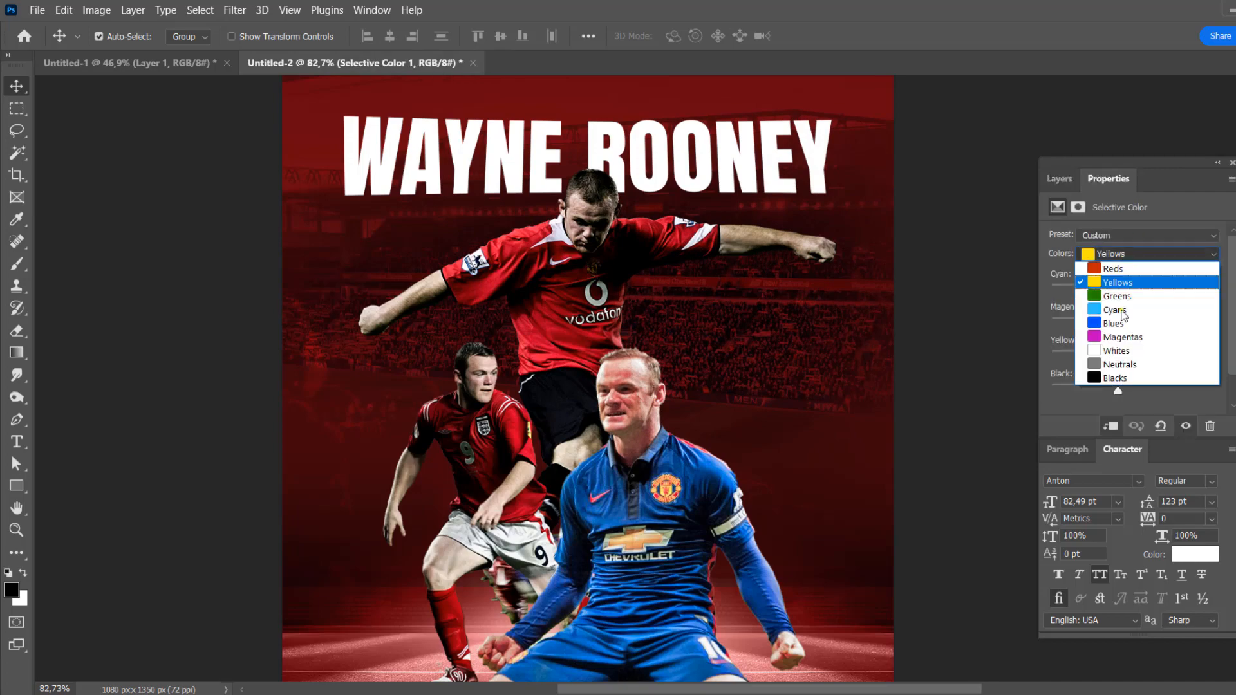
{"action": "left_click", "coordinate": [1121, 365]}
{"action": "left_click_drag", "start_coordinate": [1132, 357], "coordinate": [1106, 358]}
{"action": "scroll", "coordinate": [649, 438], "scroll_direction": "down", "scroll_amount": 4}
{"action": "left_click", "coordinate": [927, 287]}
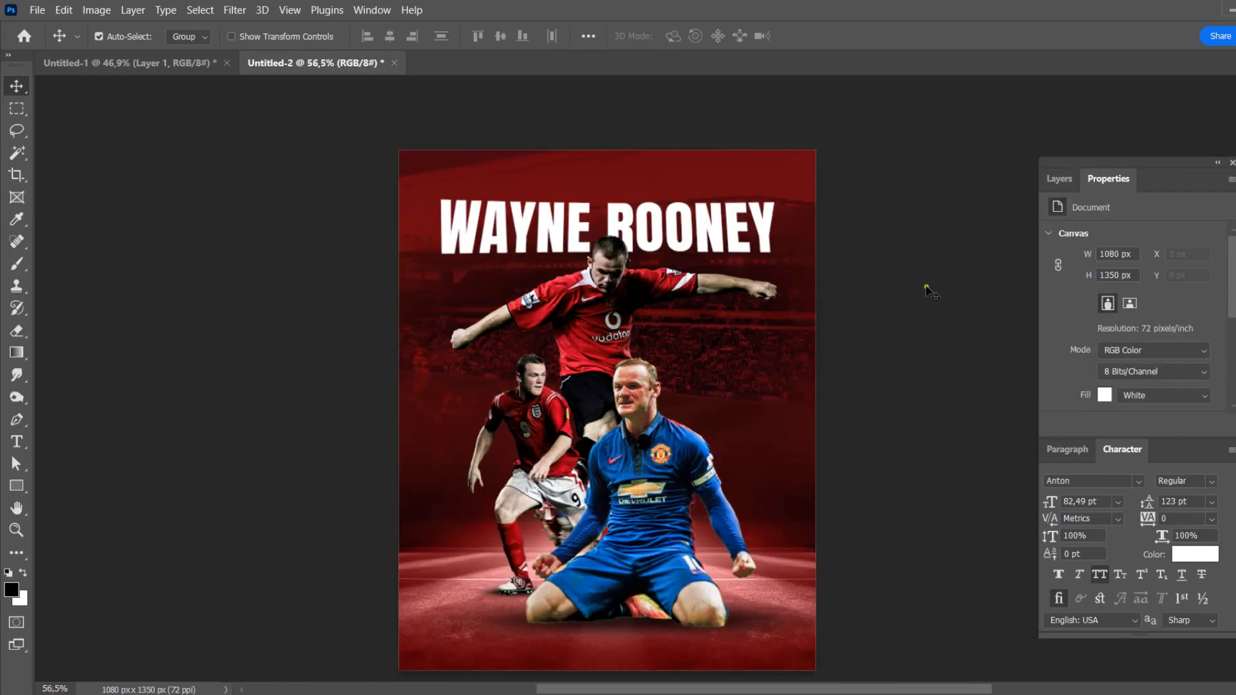
Add a clipped Color Balance adjustment to the blue-shirt player, with Shadows at cyan-red +40 and yellow-blue -22.
{"action": "scroll", "coordinate": [723, 317], "scroll_direction": "up", "scroll_amount": 4}
{"action": "left_click", "coordinate": [568, 393]}
{"action": "scroll", "coordinate": [569, 393], "scroll_direction": "up", "scroll_amount": 7}
{"action": "left_click", "coordinate": [1058, 178]}
{"action": "left_click", "coordinate": [1141, 425]}
{"action": "left_click", "coordinate": [1178, 277]}
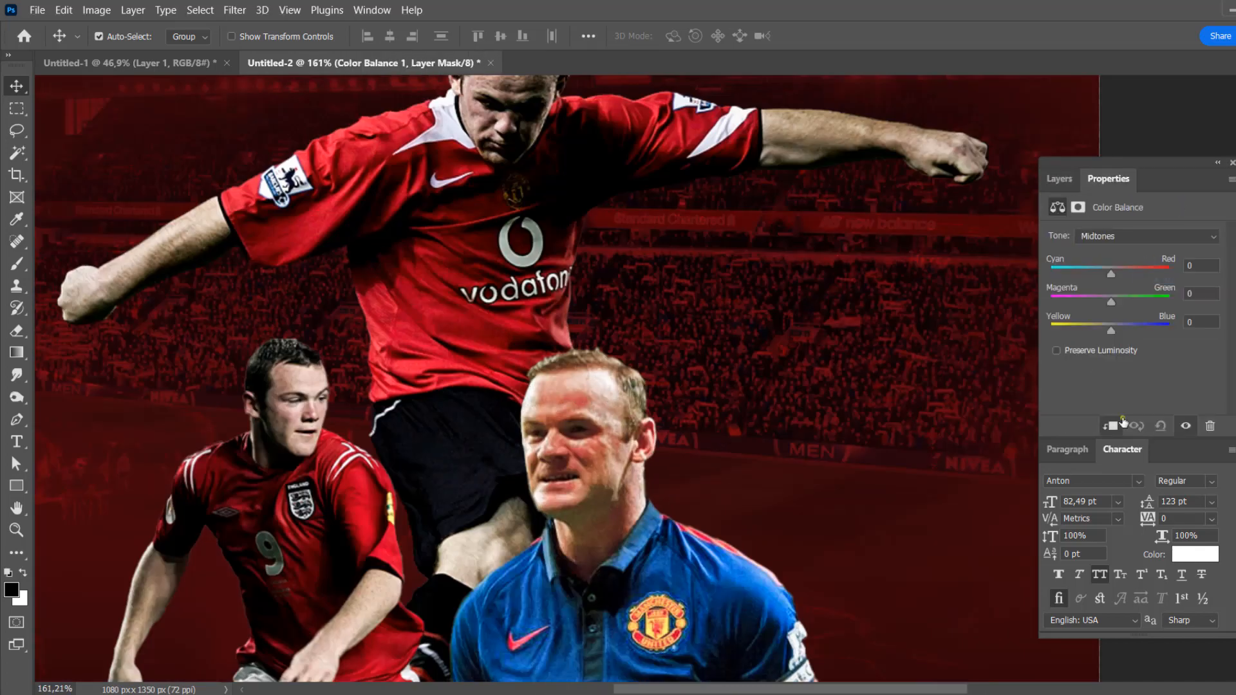
{"action": "left_click", "coordinate": [1119, 236]}
{"action": "left_click", "coordinate": [1115, 251]}
{"action": "left_click_drag", "start_coordinate": [1111, 273], "coordinate": [1136, 266]}
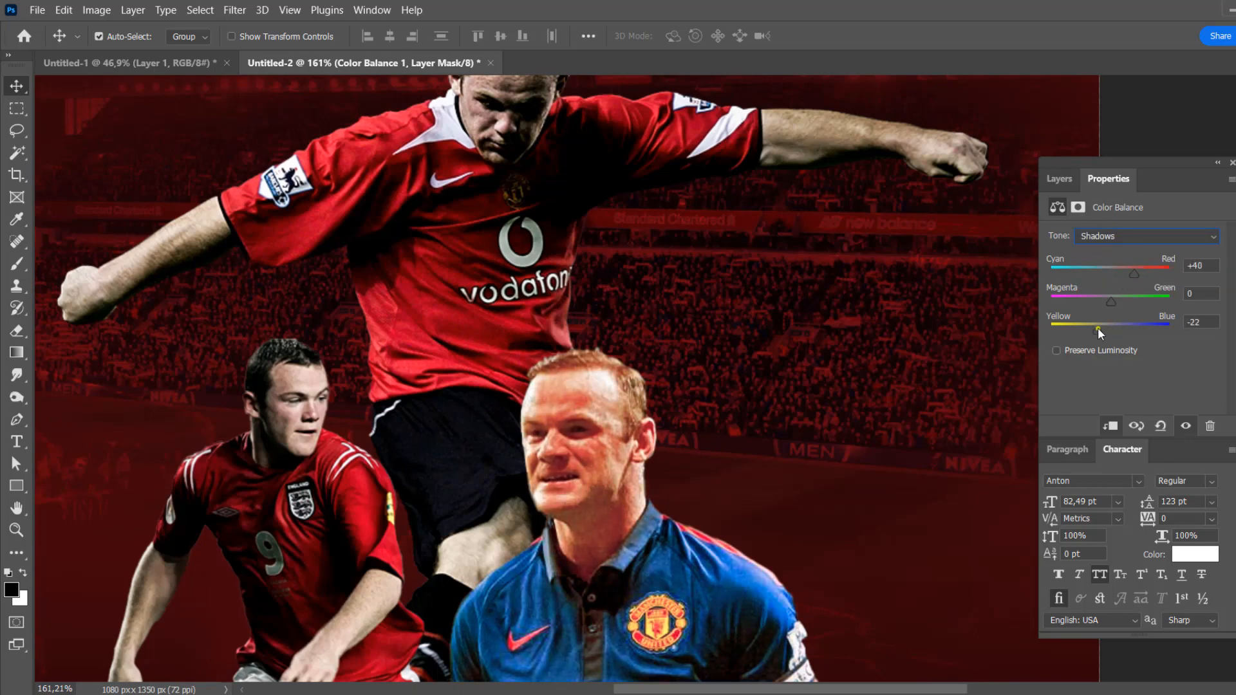
Shift the Highlights of the blue-shirt player's Color Balance adjustment toward blue.
{"action": "left_click", "coordinate": [1120, 236]}
{"action": "left_click", "coordinate": [1114, 276]}
{"action": "left_click_drag", "start_coordinate": [1111, 329], "coordinate": [1131, 330]}
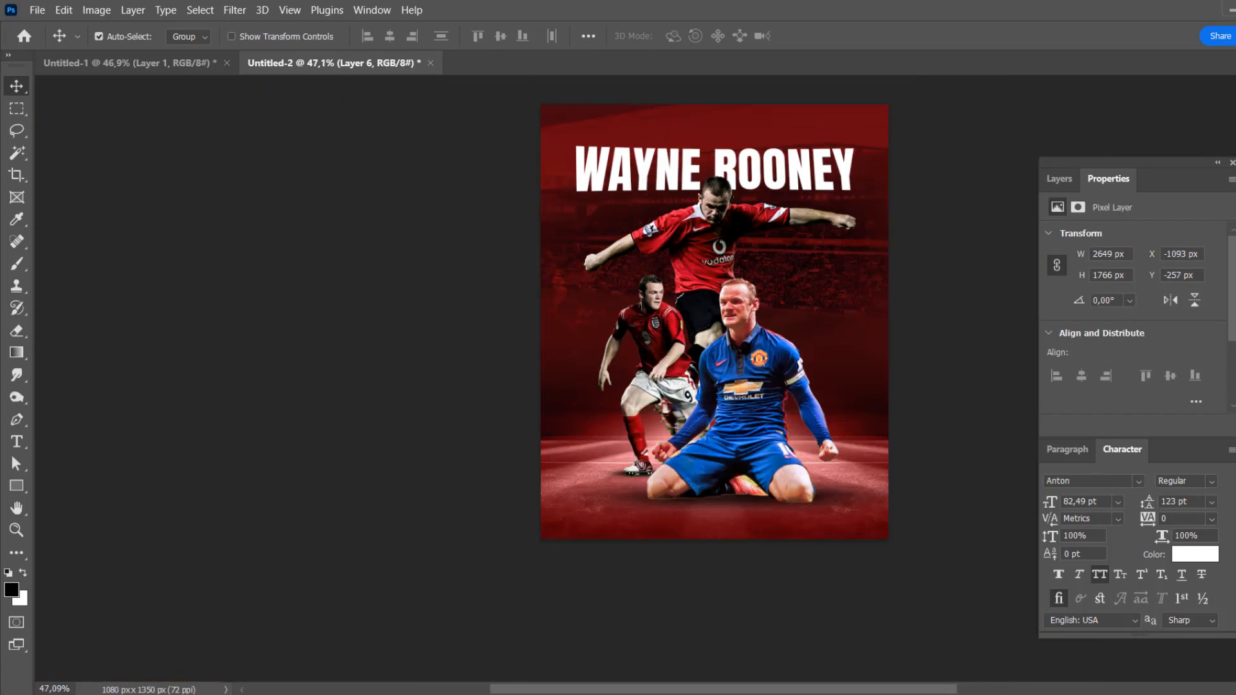
Prepare a clipped Soft Light layer over the blue-shirt player and a black soft brush with 9% flow.
{"action": "scroll", "coordinate": [643, 386], "scroll_direction": "up", "scroll_amount": 2}
{"action": "left_click", "coordinate": [1059, 178]}
{"action": "key", "text": "b"}
{"action": "left_click", "coordinate": [1094, 231]}
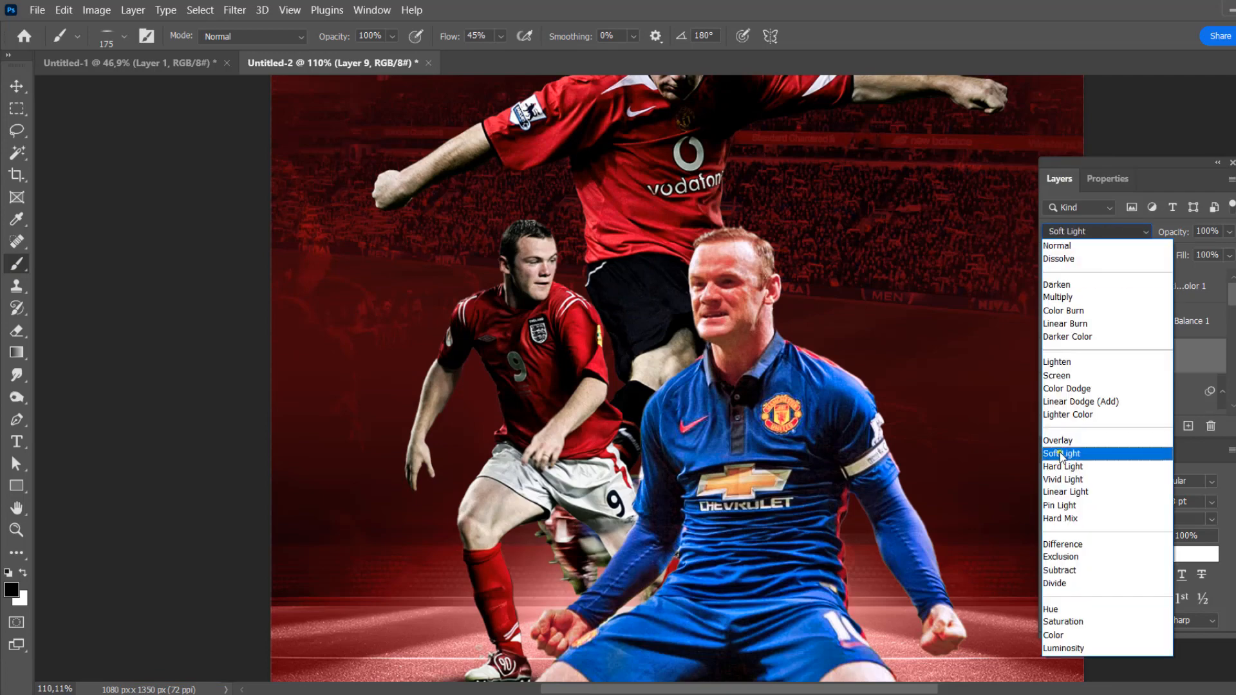
{"action": "left_click", "coordinate": [1088, 449]}
{"action": "scroll", "coordinate": [702, 290], "scroll_direction": "up", "scroll_amount": 3}
{"action": "right_click", "coordinate": [775, 297]}
{"action": "left_click", "coordinate": [501, 36]}
{"action": "left_click", "coordinate": [475, 57]}
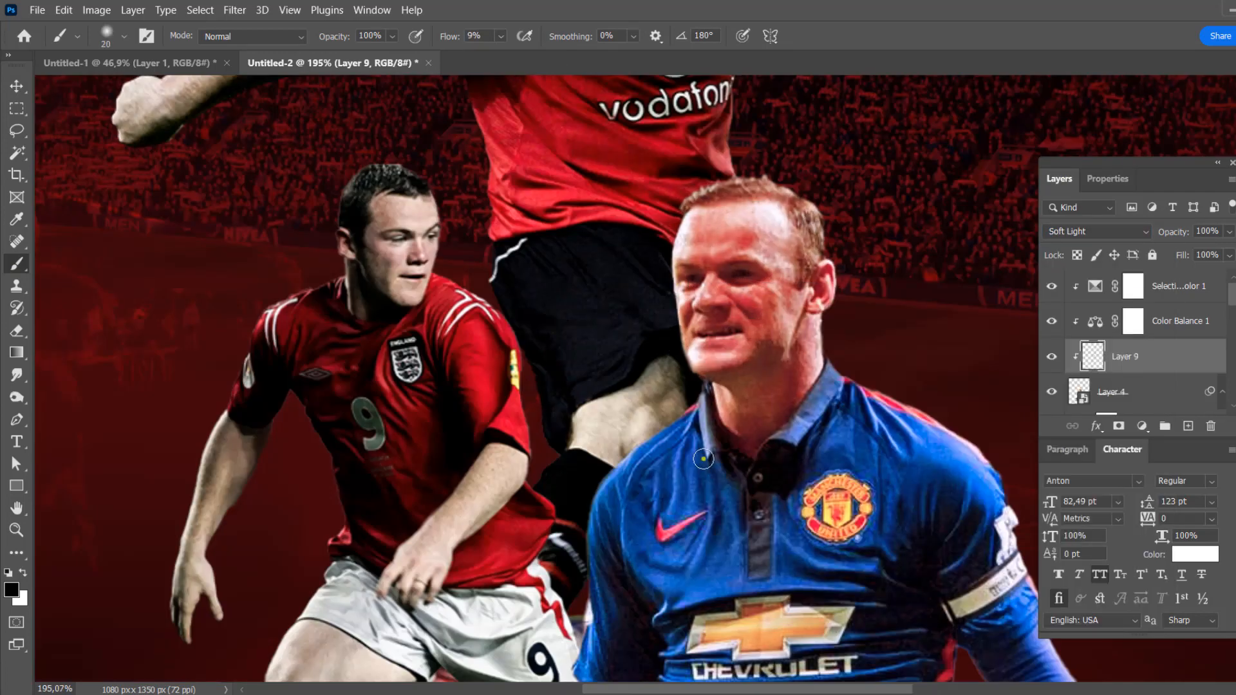
Paint soft black shading over the blue-shirt player's body with a 45 px brush.
{"action": "scroll", "coordinate": [703, 458], "scroll_direction": "down", "scroll_amount": 2}
{"action": "scroll", "coordinate": [889, 542], "scroll_direction": "down", "scroll_amount": 1}
{"action": "key", "text": "bracketright"}
{"action": "key", "text": "bracketright"}
{"action": "key", "text": "bracketright"}
{"action": "key", "text": "bracketright"}
{"action": "key", "text": "bracketright"}
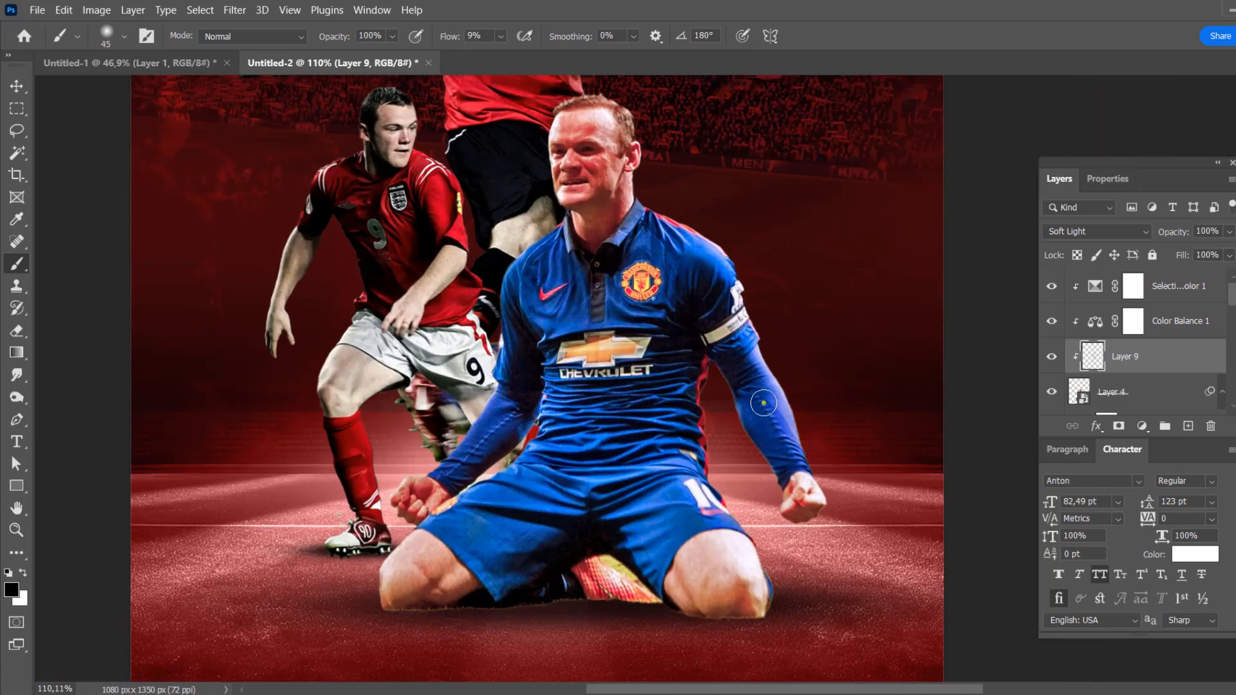
{"action": "left_click_drag", "start_coordinate": [695, 442], "coordinate": [733, 538]}
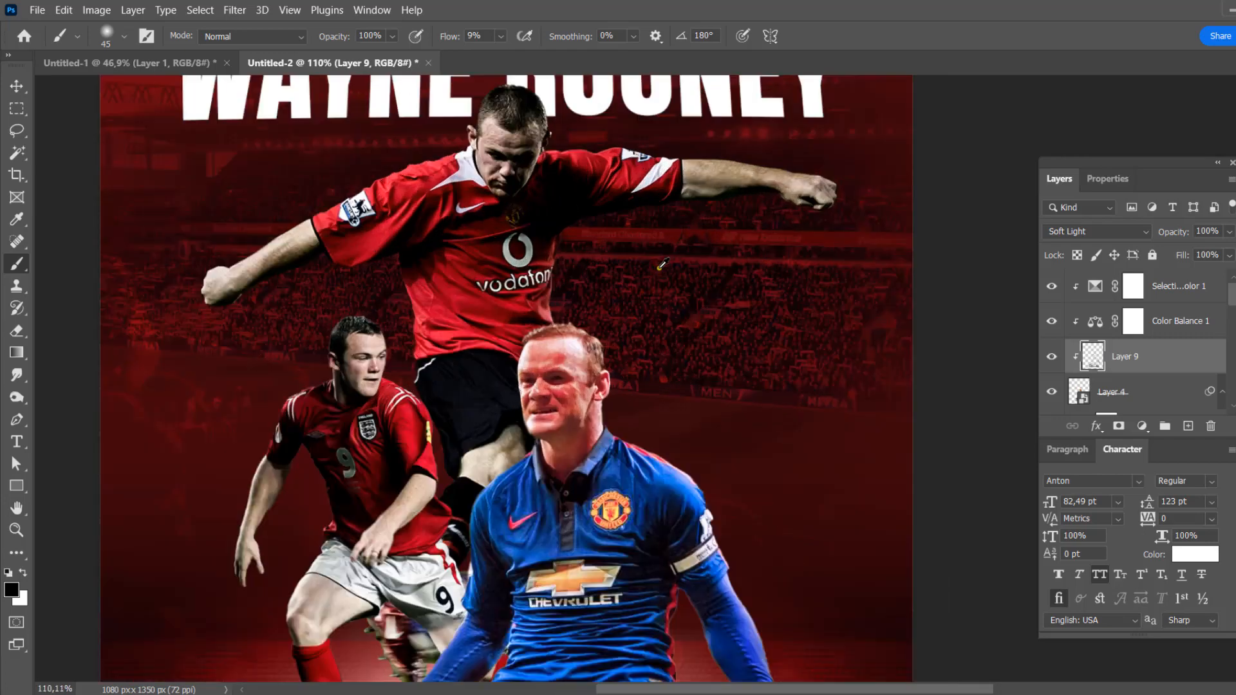
Add a gray-filled layer clipped to the blue-shirt player and set its blend mode to Overlay.
{"action": "left_click", "coordinate": [1188, 425]}
{"action": "left_click", "coordinate": [64, 10]}
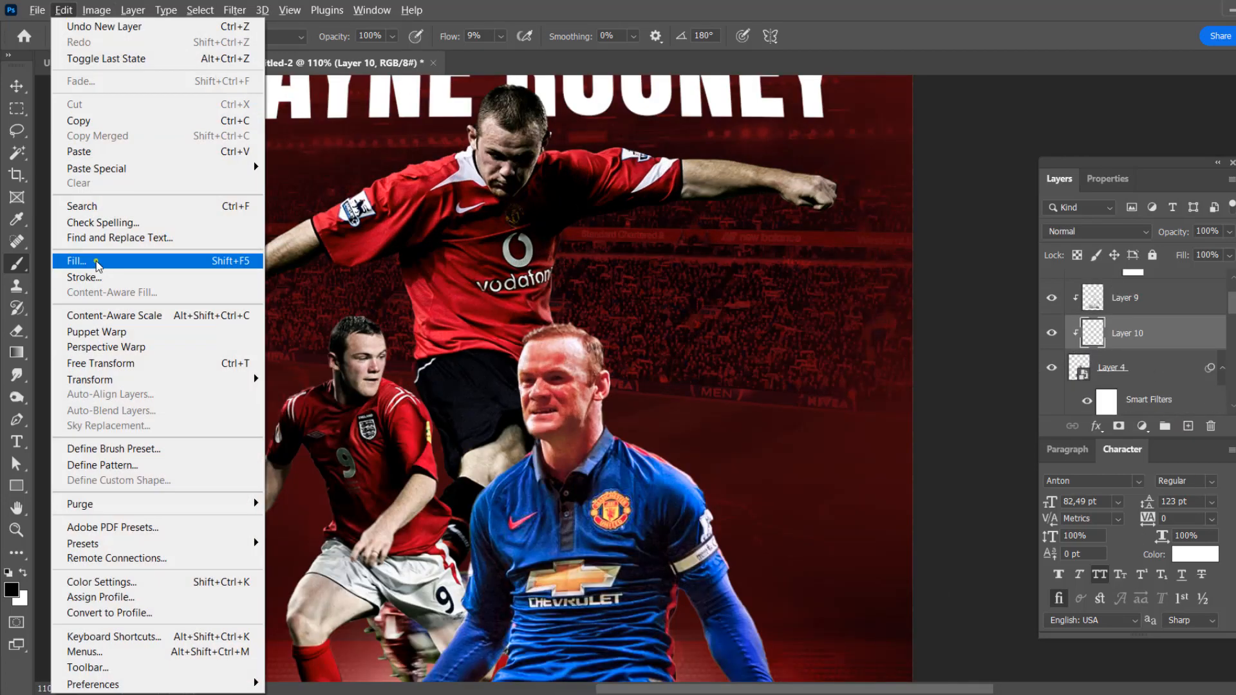
{"action": "left_click", "coordinate": [83, 243]}
{"action": "key", "text": "Return"}
{"action": "left_click", "coordinate": [1094, 232]}
{"action": "left_click", "coordinate": [1057, 440]}
Dodge the midtones of the blue-shirt player at 13% exposure, enlarging the brush to 40 px.
{"action": "key", "text": "o"}
{"action": "scroll", "coordinate": [530, 361], "scroll_direction": "up", "scroll_amount": 2}
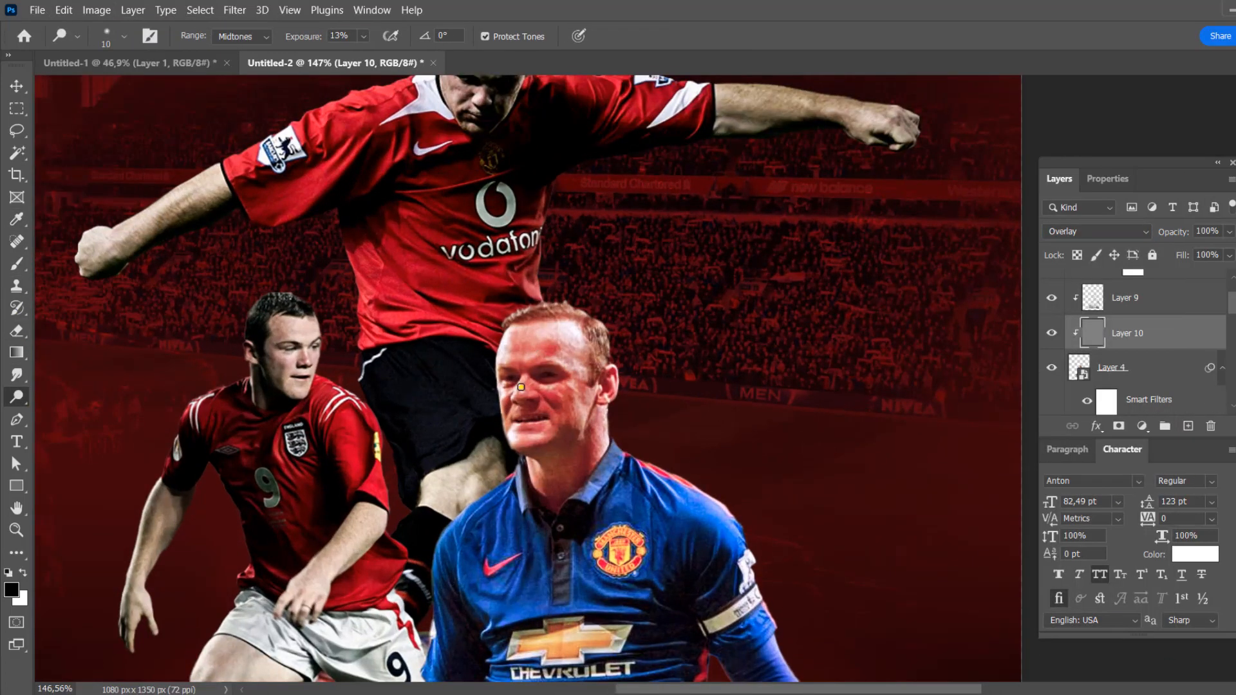
{"action": "scroll", "coordinate": [585, 407], "scroll_direction": "down", "scroll_amount": 3}
{"action": "key", "text": "bracketright"}
{"action": "key", "text": "bracketright"}
{"action": "key", "text": "bracketright"}
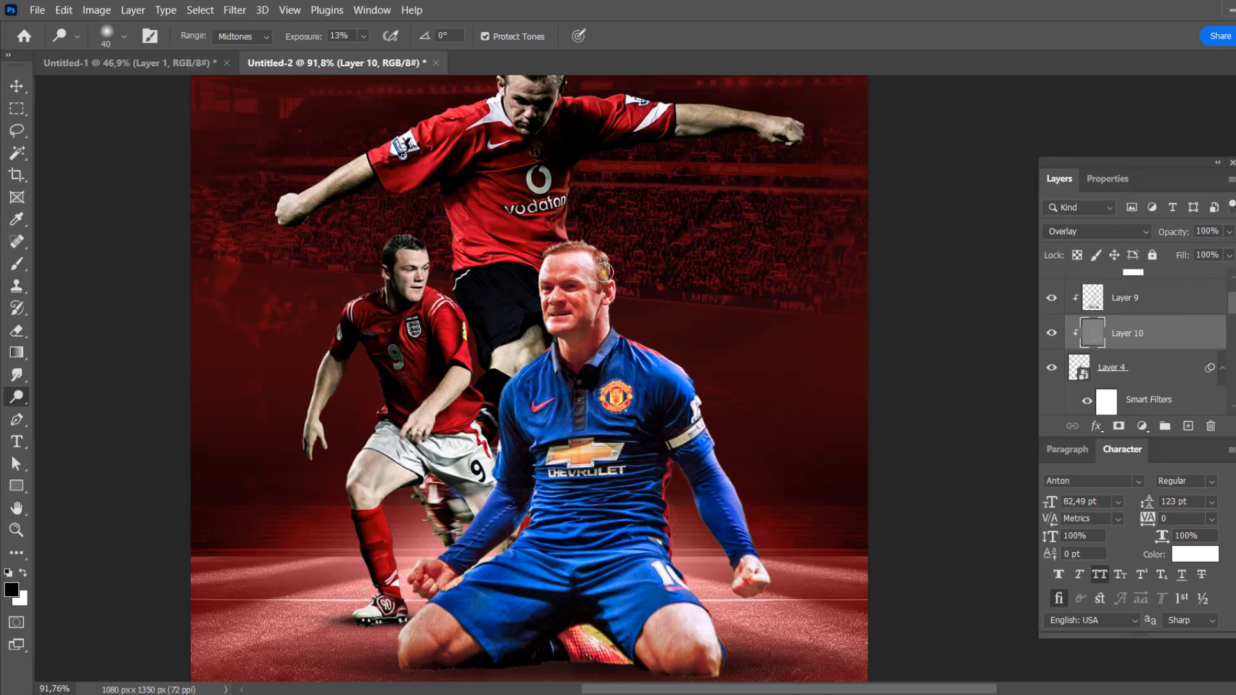
{"action": "scroll", "coordinate": [604, 273], "scroll_direction": "down", "scroll_amount": 2}
Fill a new layer clipped to the jumping player with gray and set it to Overlay for dodging.
{"action": "key", "text": "v"}
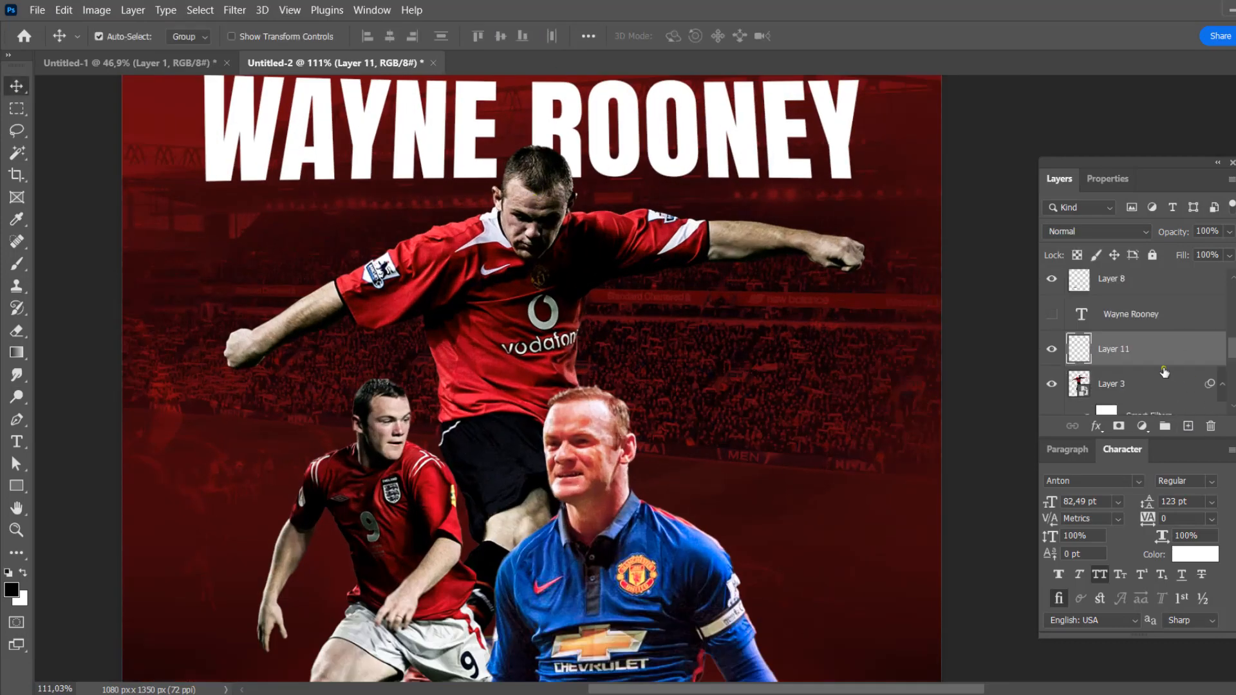
{"action": "left_click", "coordinate": [64, 10]}
{"action": "left_click", "coordinate": [72, 260]}
{"action": "left_click", "coordinate": [1096, 231]}
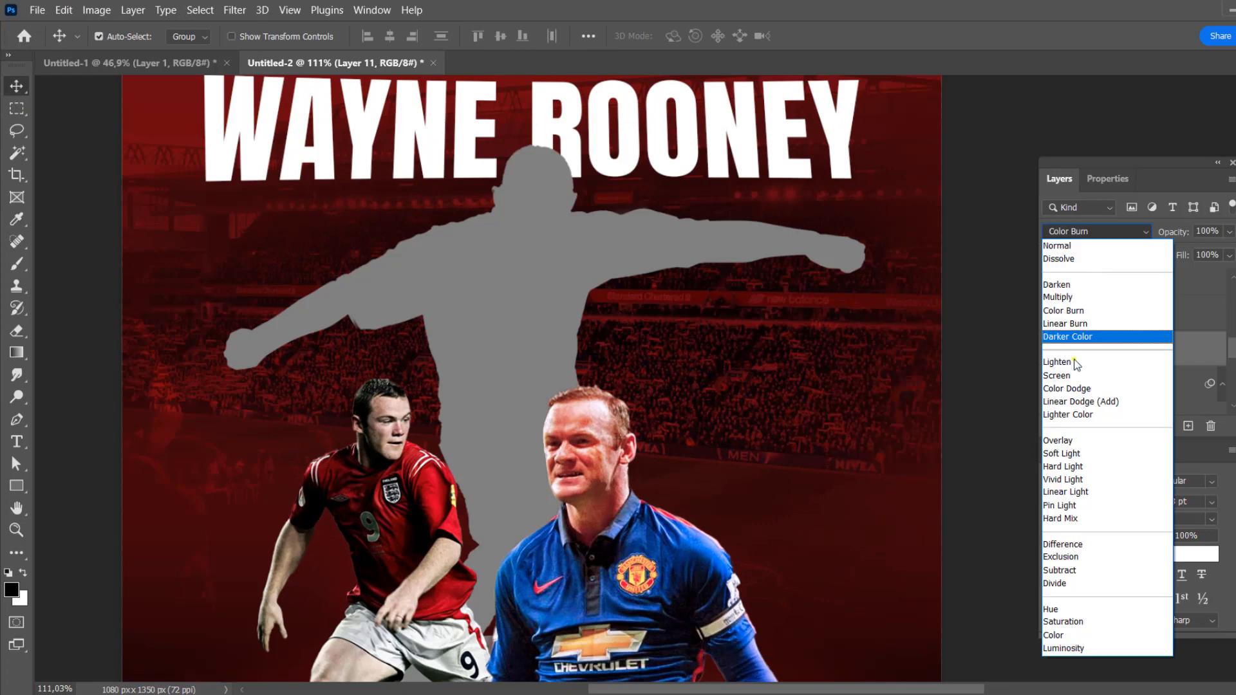
{"action": "left_click", "coordinate": [1059, 440]}
{"action": "key", "text": "o"}
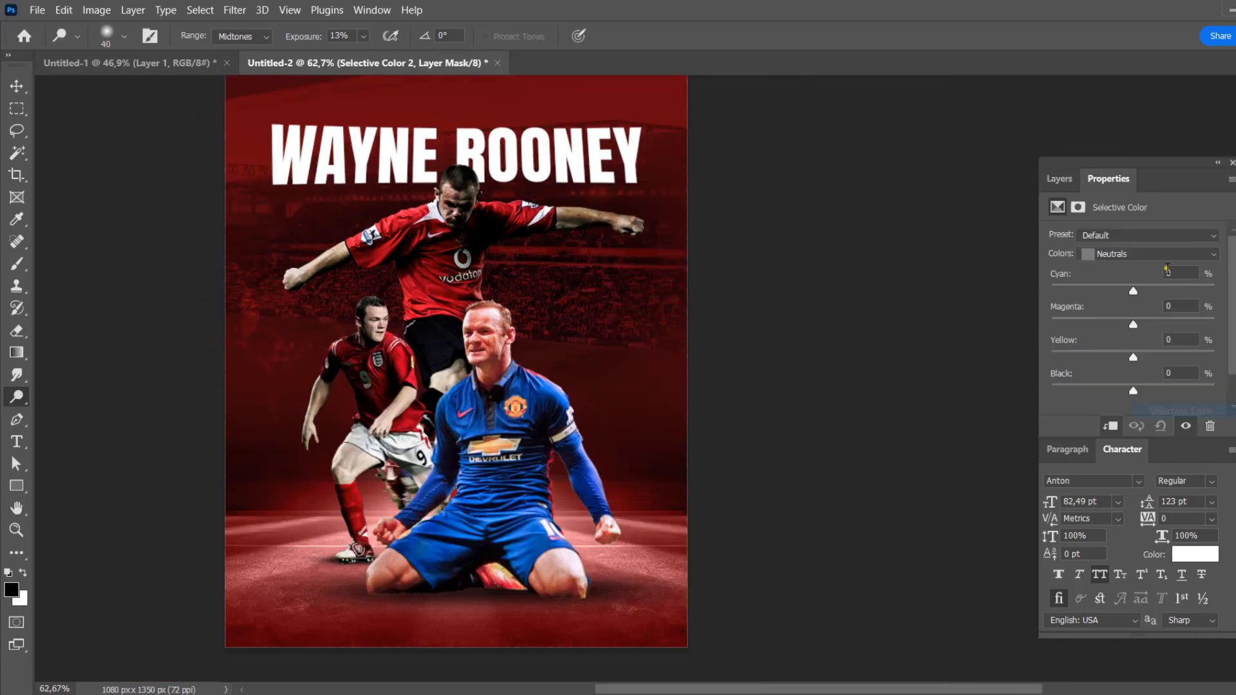
Increase the cyan amount of the Neutrals in the second Selective Color adjustment.
{"action": "left_click_drag", "start_coordinate": [1133, 284], "coordinate": [1160, 284]}
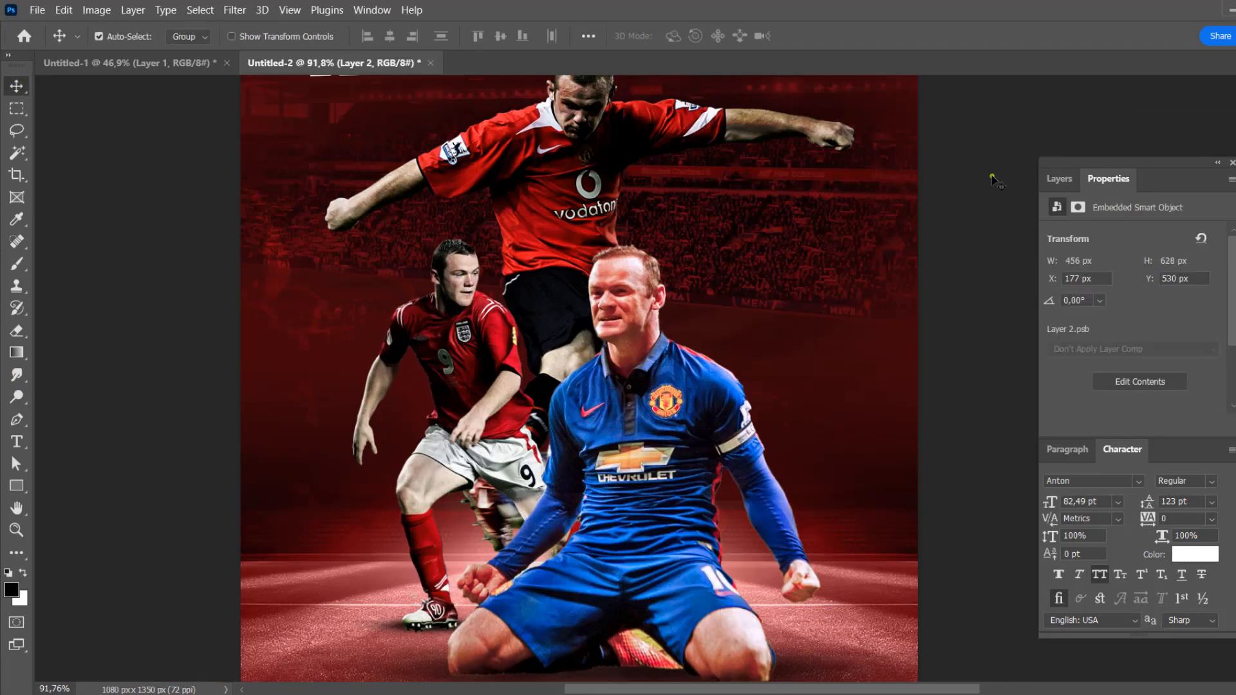
Clip a new layer to the small number 9 player, fill it with gray and set it to Overlay.
{"action": "left_click", "coordinate": [1059, 178]}
{"action": "left_click", "coordinate": [1126, 304], "text": "alt"}
{"action": "left_click", "coordinate": [63, 9]}
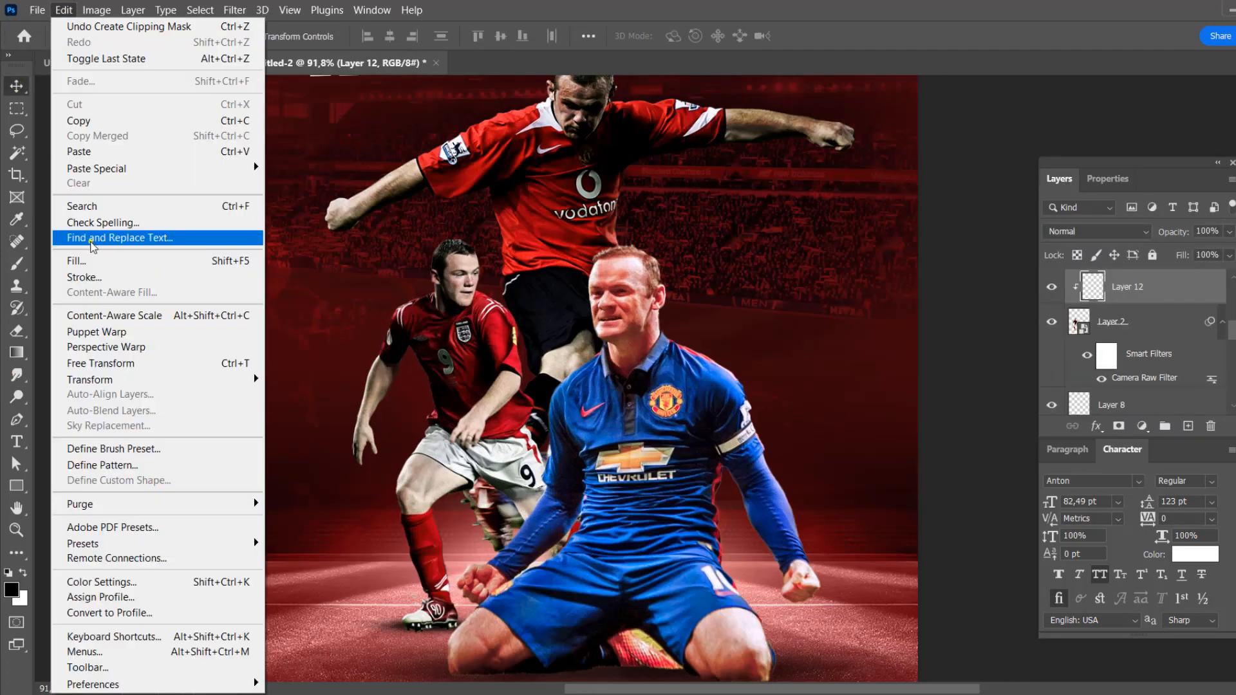
{"action": "left_click", "coordinate": [88, 261]}
{"action": "left_click", "coordinate": [765, 167]}
{"action": "left_click", "coordinate": [1097, 231]}
{"action": "left_click", "coordinate": [1063, 440]}
Burn the shadows of the number 9 player using a 35 px brush at 30% exposure.
{"action": "left_click", "coordinate": [16, 397]}
{"action": "left_click", "coordinate": [70, 428]}
{"action": "right_click", "coordinate": [17, 396]}
{"action": "left_click", "coordinate": [70, 414]}
{"action": "scroll", "coordinate": [468, 358], "scroll_direction": "up", "scroll_amount": 6}
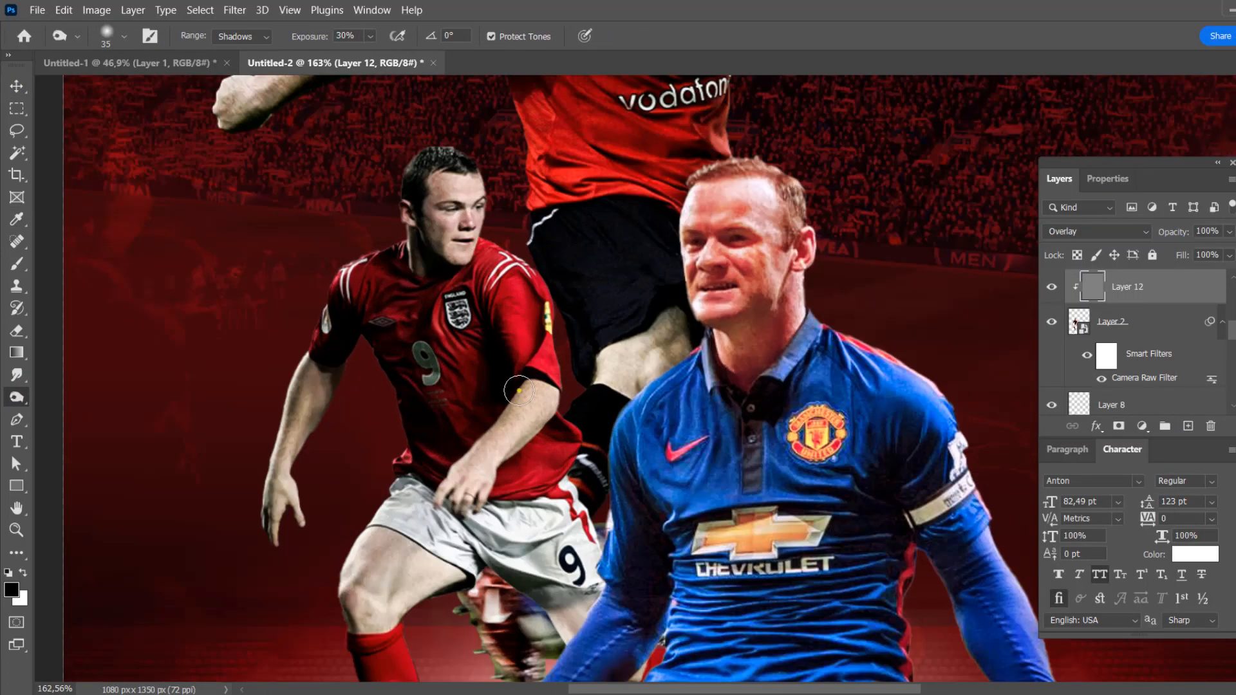
{"action": "scroll", "coordinate": [361, 284], "scroll_direction": "down", "scroll_amount": 4}
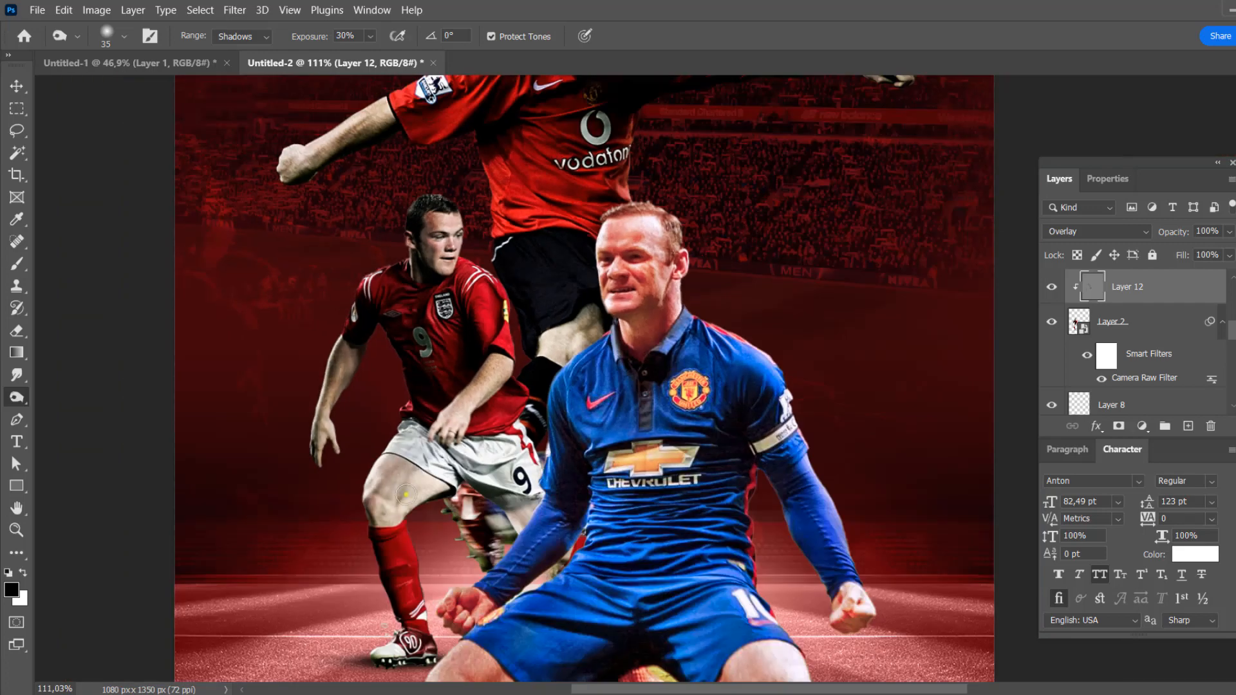
{"action": "scroll", "coordinate": [462, 497], "scroll_direction": "down", "scroll_amount": 4}
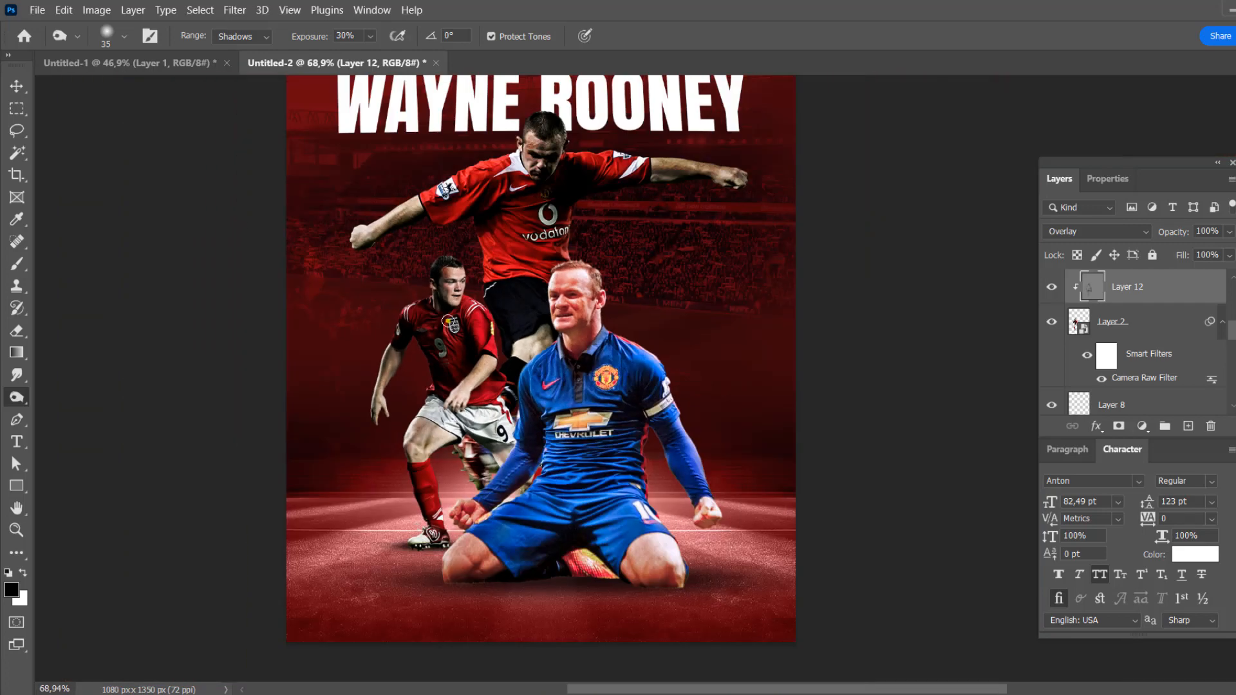
{"action": "scroll", "coordinate": [837, 144], "scroll_direction": "up", "scroll_amount": 1}
{"action": "scroll", "coordinate": [706, 218], "scroll_direction": "down", "scroll_amount": 3}
{"action": "key", "text": "v"}
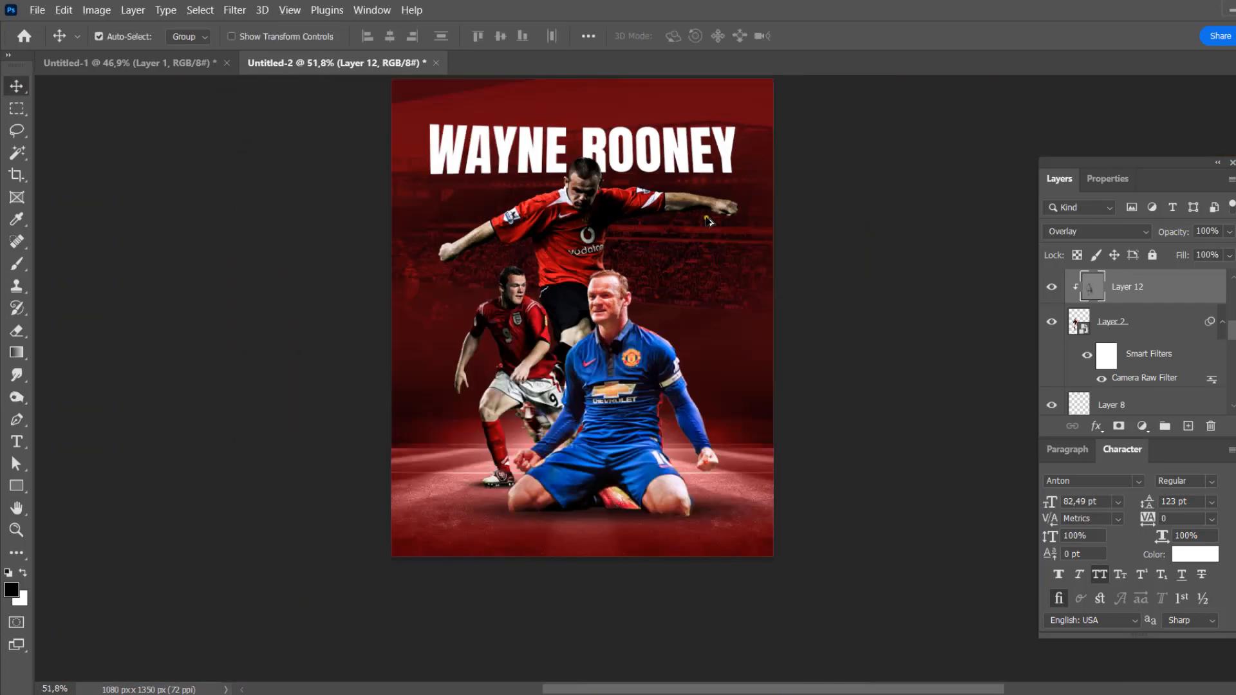
Paint a yellow (#f7d80b) glow behind the players on a new layer with a 1100 px soft brush and set it to Screen.
{"action": "left_click", "coordinate": [718, 292]}
{"action": "left_click", "coordinate": [16, 263]}
{"action": "left_click", "coordinate": [12, 590]}
{"action": "left_click", "coordinate": [1094, 522]}
{"action": "left_click", "coordinate": [1067, 341]}
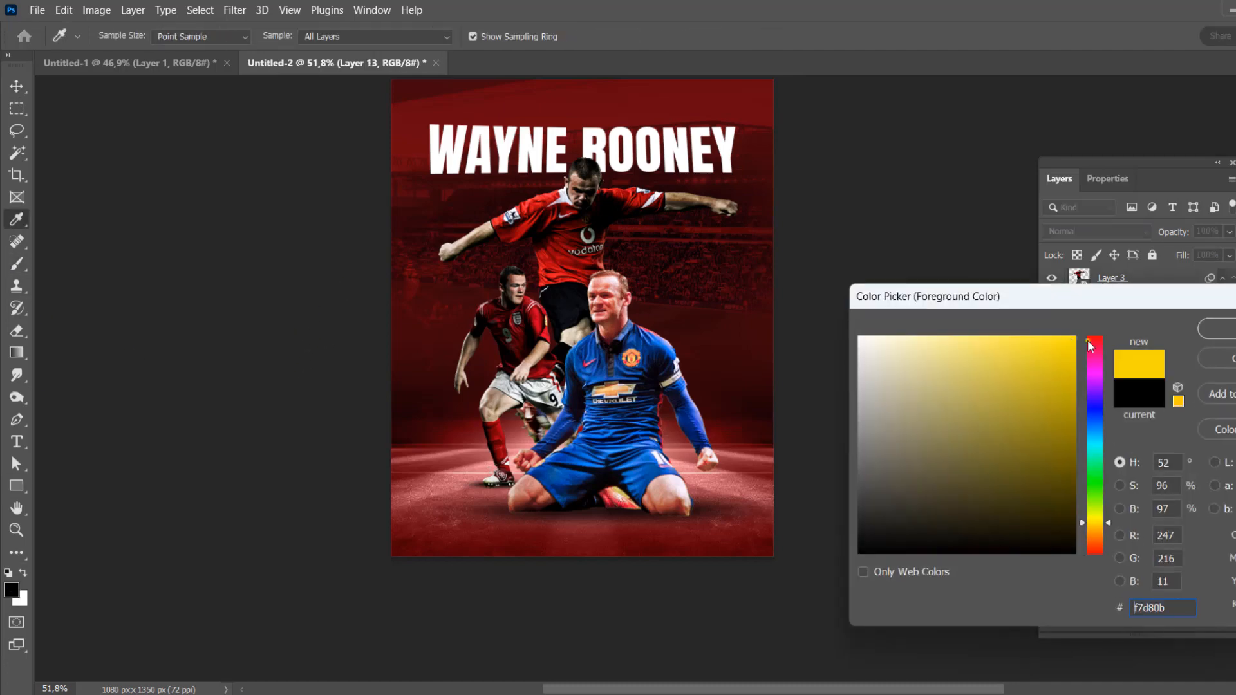
{"action": "left_click", "coordinate": [1215, 327]}
{"action": "left_click", "coordinate": [567, 331]}
{"action": "left_click_drag", "start_coordinate": [567, 332], "coordinate": [629, 325]}
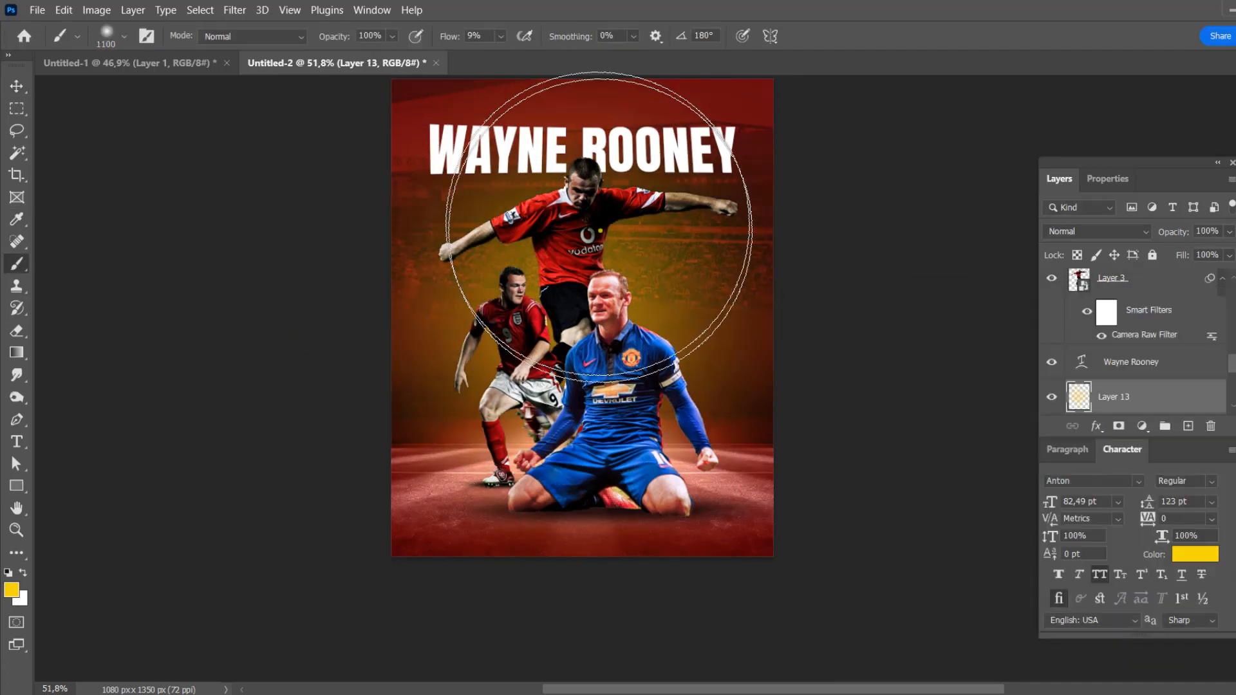
{"action": "left_click", "coordinate": [1094, 231]}
{"action": "left_click", "coordinate": [1056, 375]}
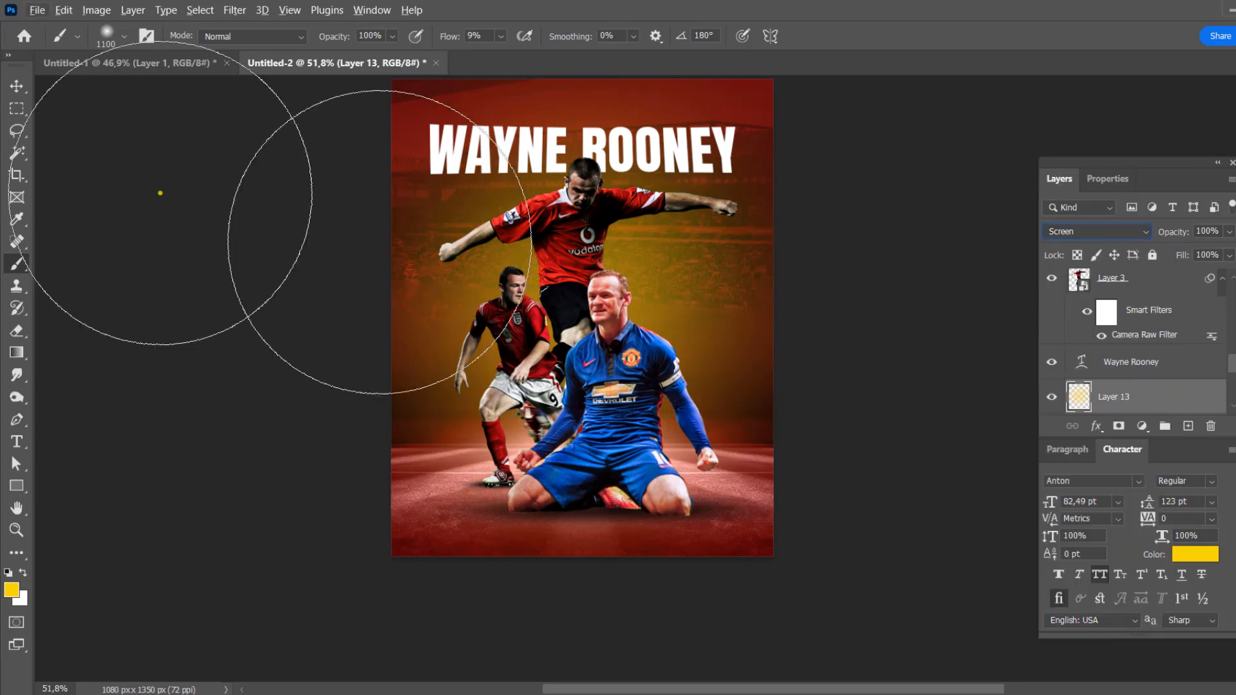
Add a clipped Hue/Saturation adjustment to the number 9 player, colorized with hue 43, saturation 63 and lightness +24.
{"action": "key", "text": "v"}
{"action": "scroll", "coordinate": [386, 431], "scroll_direction": "up", "scroll_amount": 3}
{"action": "scroll", "coordinate": [387, 431], "scroll_direction": "down", "scroll_amount": 1}
{"action": "left_click", "coordinate": [399, 430]}
{"action": "left_click", "coordinate": [1142, 426]}
{"action": "left_click", "coordinate": [1168, 265]}
{"action": "left_click", "coordinate": [1110, 426]}
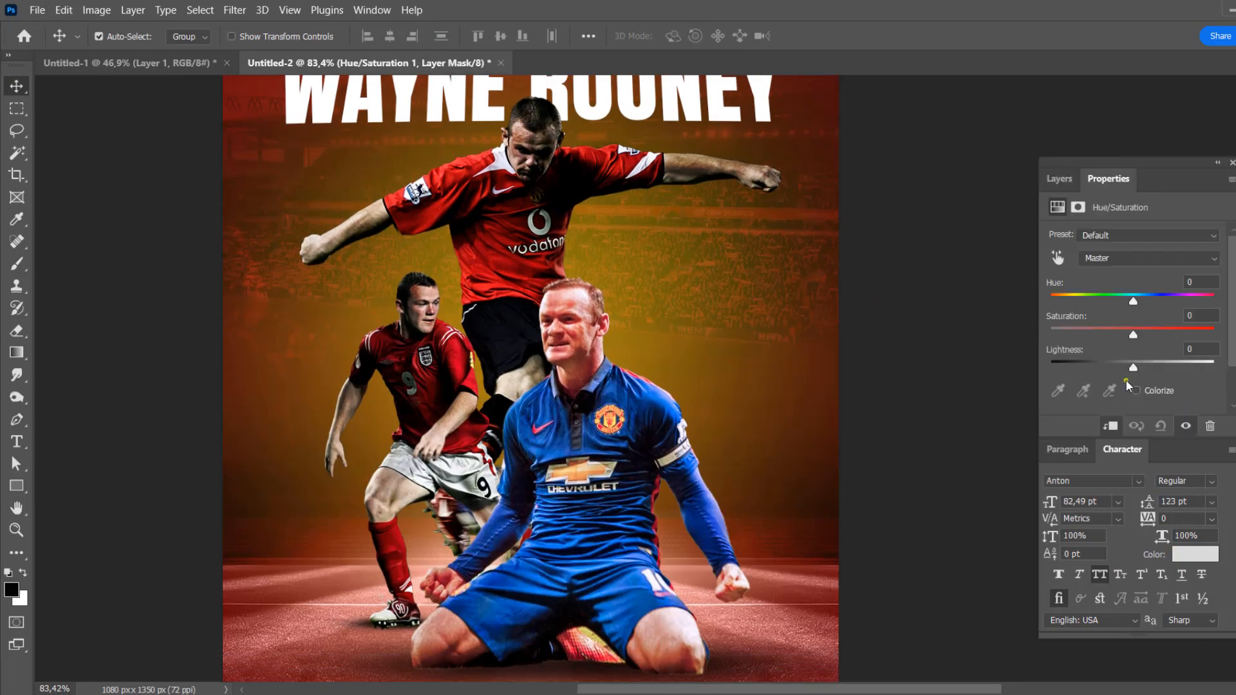
{"action": "left_click", "coordinate": [1136, 390]}
{"action": "left_click_drag", "start_coordinate": [1052, 298], "coordinate": [1070, 300]}
{"action": "left_click_drag", "start_coordinate": [1091, 334], "coordinate": [1150, 367]}
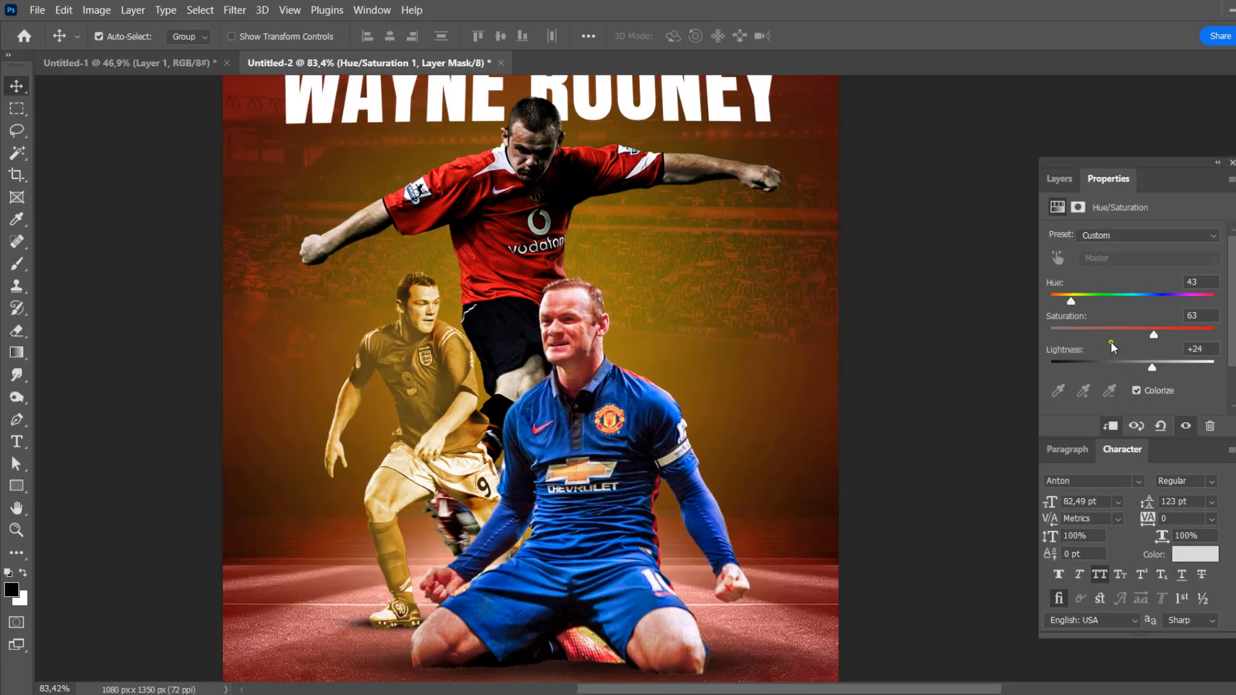
Fade the number 9 player's Hue/Saturation layer out of the darkest underlying tones with Blend If and set it to Overlay.
{"action": "left_click", "coordinate": [1059, 178]}
{"action": "double_click", "coordinate": [1213, 316]}
{"action": "left_click_drag", "start_coordinate": [877, 615], "coordinate": [919, 617]}
{"action": "left_click", "coordinate": [1212, 315]}
{"action": "left_click", "coordinate": [1095, 231]}
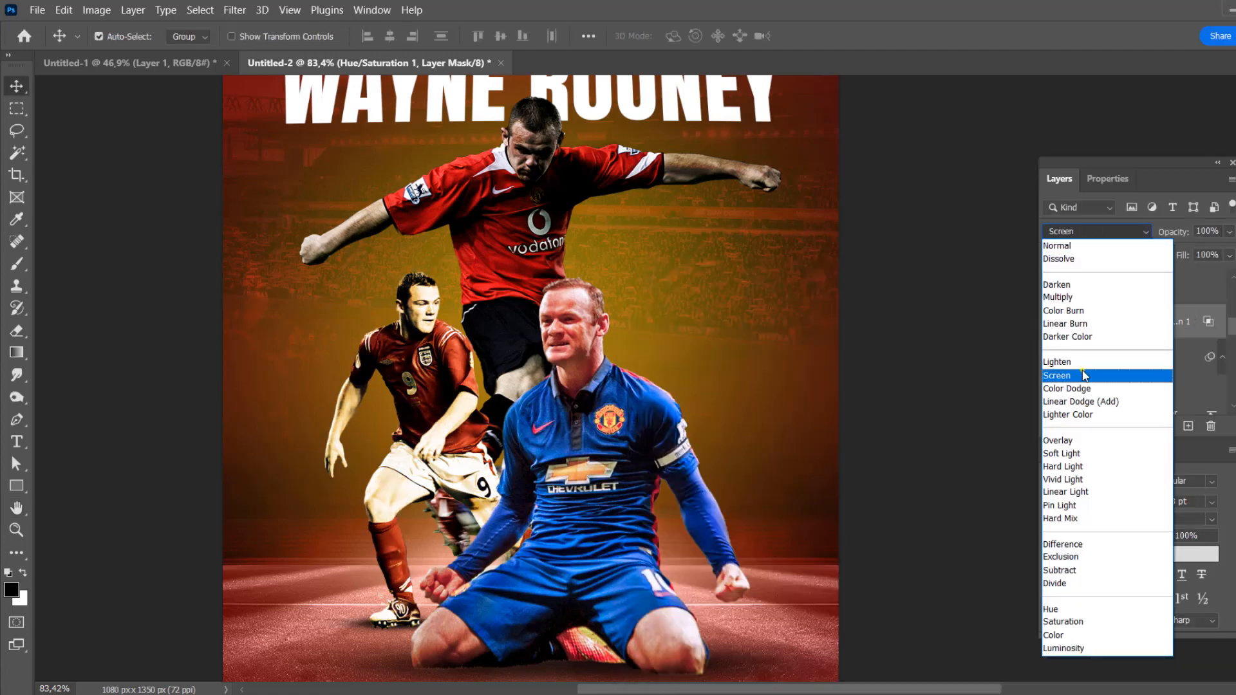
{"action": "left_click", "coordinate": [1068, 436]}
Invert the Hue/Saturation mask and paint it back in white with a 50 px brush along the number 9 player's lit edges and face.
{"action": "key", "text": "ctrl+i"}
{"action": "key", "text": "b"}
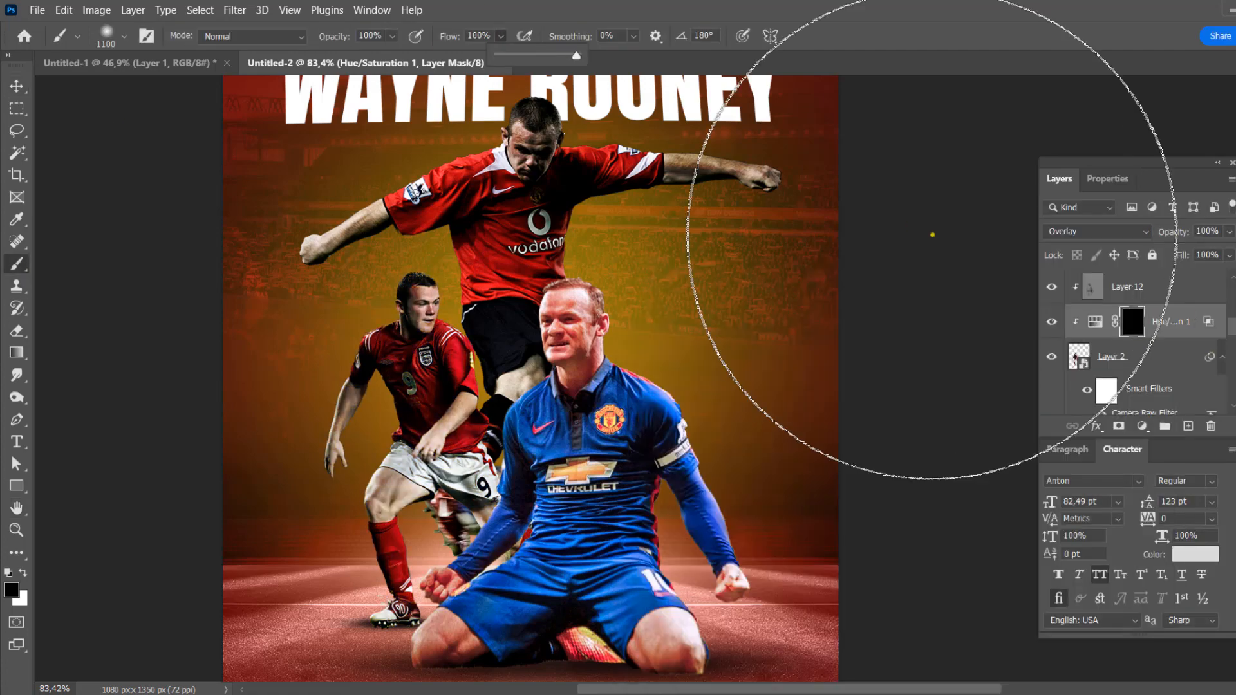
{"action": "left_click", "coordinate": [21, 573]}
{"action": "scroll", "coordinate": [405, 372], "scroll_direction": "up", "scroll_amount": 3}
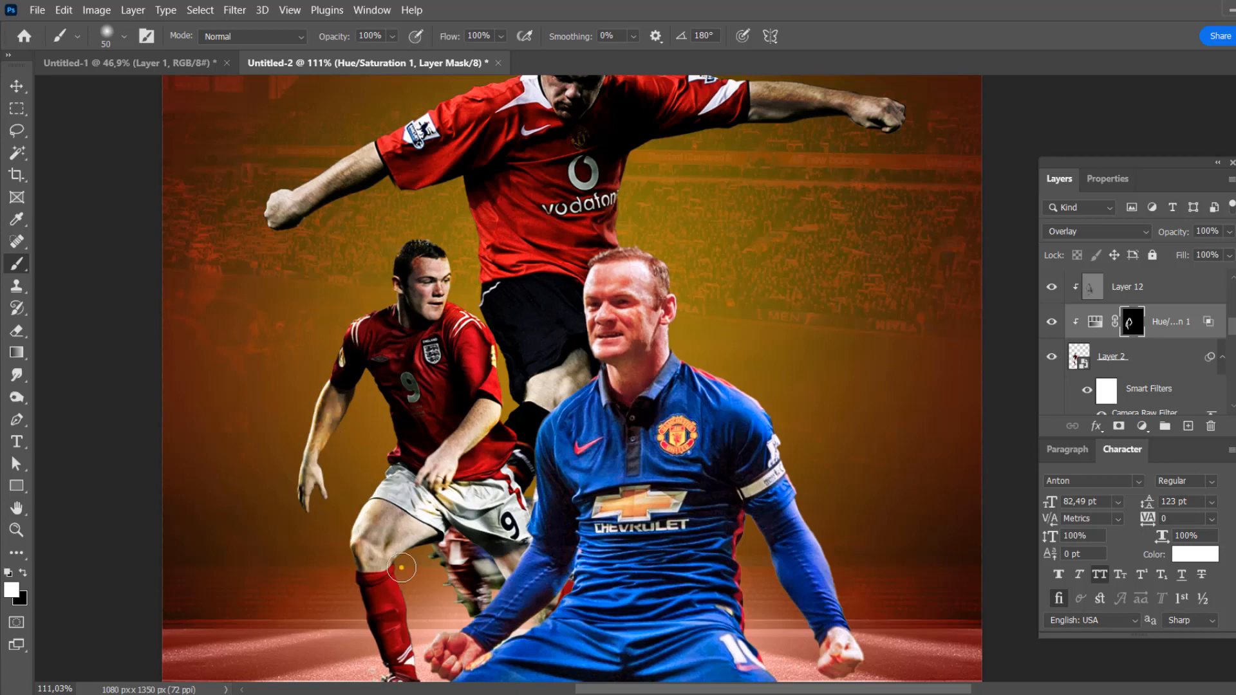
{"action": "scroll", "coordinate": [424, 245], "scroll_direction": "up", "scroll_amount": 4}
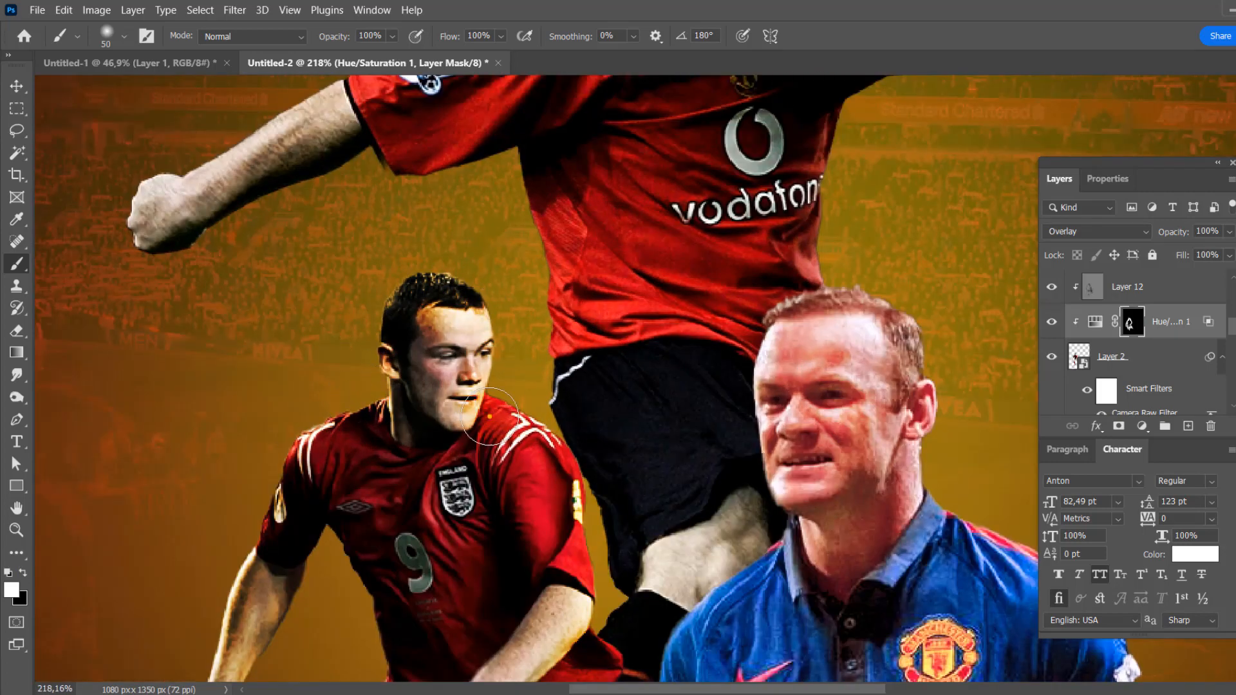
{"action": "scroll", "coordinate": [489, 417], "scroll_direction": "down", "scroll_amount": 8}
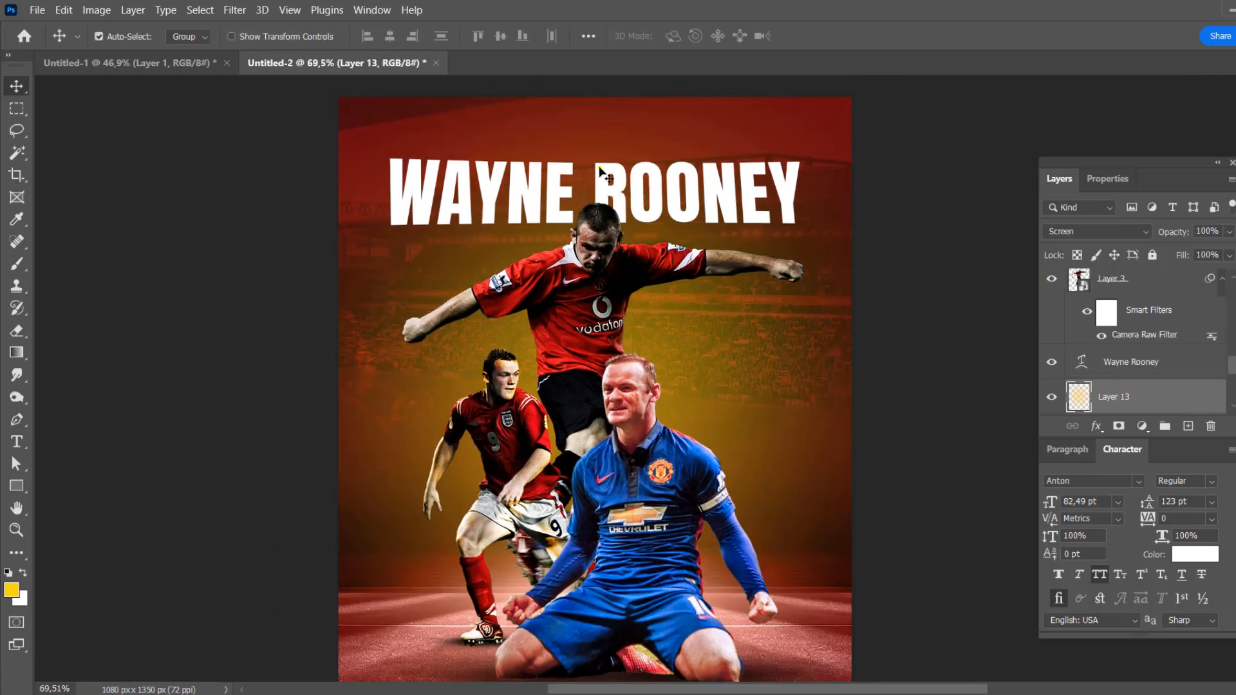
Add a Gradient Overlay to the poster title and set the gradient's first color stop to golden yellow.
{"action": "left_click", "coordinate": [1131, 362]}
{"action": "left_click", "coordinate": [1096, 426]}
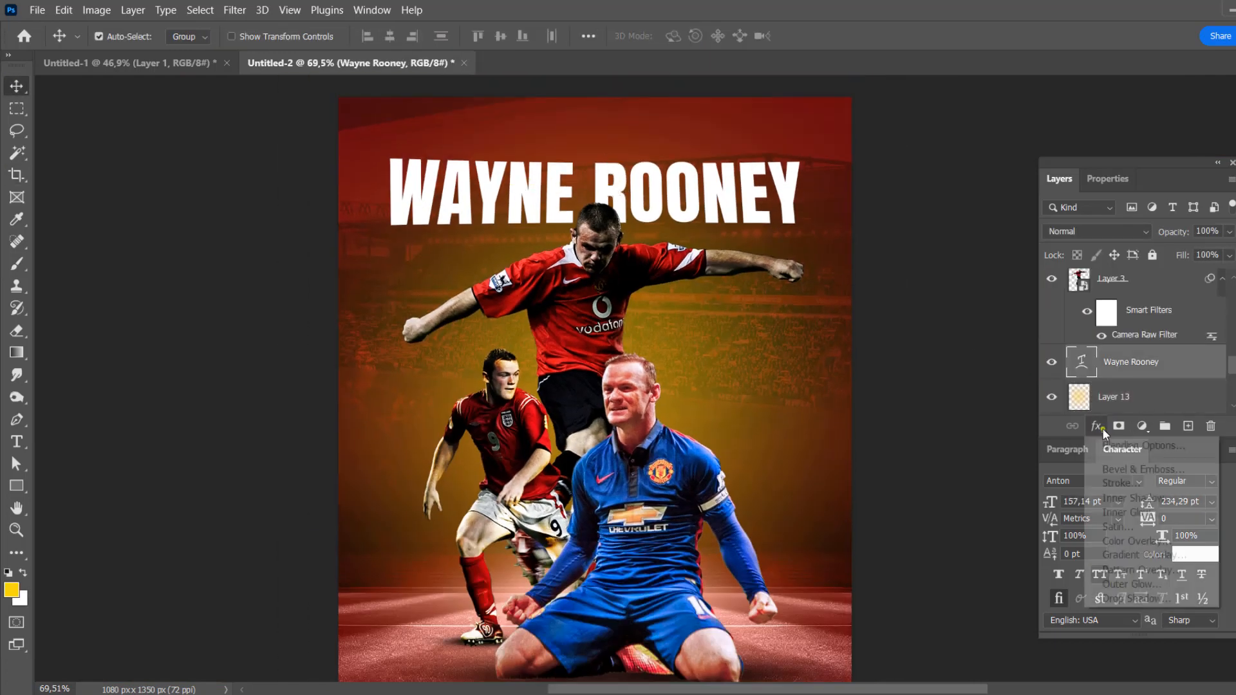
{"action": "left_click", "coordinate": [1140, 555]}
{"action": "left_click", "coordinate": [979, 387]}
{"action": "double_click", "coordinate": [929, 571]}
{"action": "left_click", "coordinate": [1095, 527]}
{"action": "left_click", "coordinate": [1053, 341]}
{"action": "left_click", "coordinate": [1218, 330]}
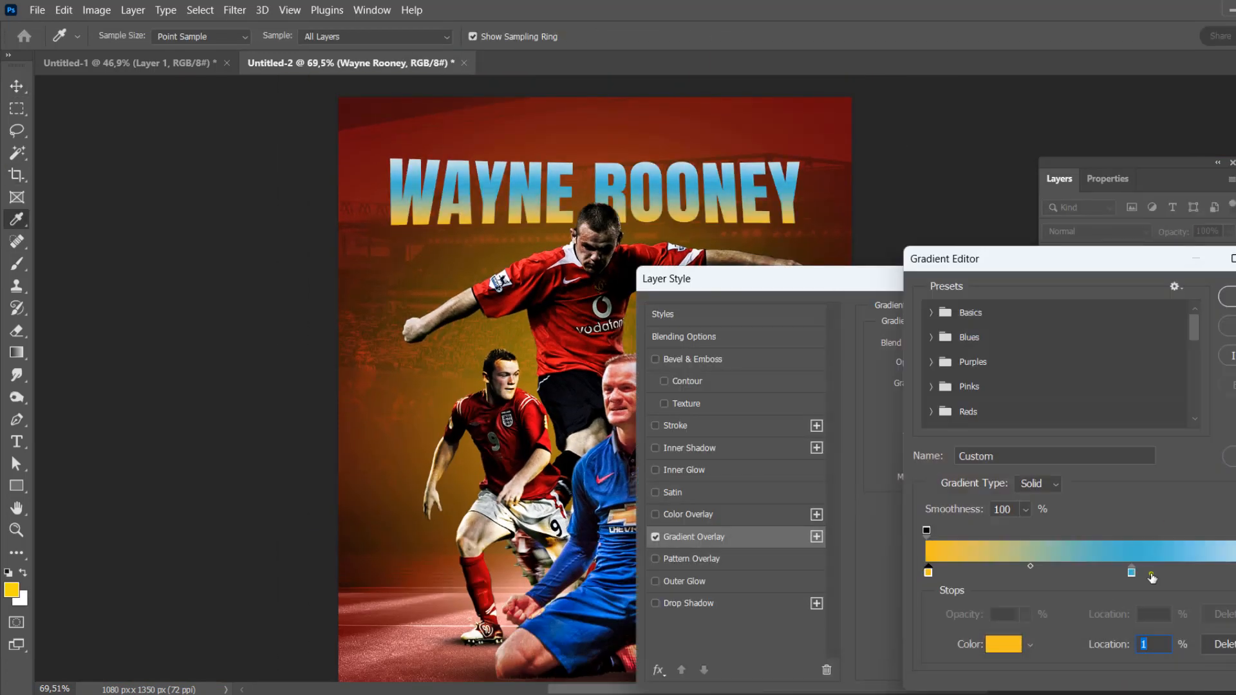
Change the title gradient's middle color stop to bright red.
{"action": "double_click", "coordinate": [1131, 571]}
{"action": "left_click_drag", "start_coordinate": [1096, 352], "coordinate": [1096, 342]}
{"action": "left_click", "coordinate": [1073, 337]}
{"action": "left_click", "coordinate": [1233, 327]}
Set the title gradient's end stop at 100% to dark red #9c1b0e and accept the gradient.
{"action": "left_click", "coordinate": [1232, 571]}
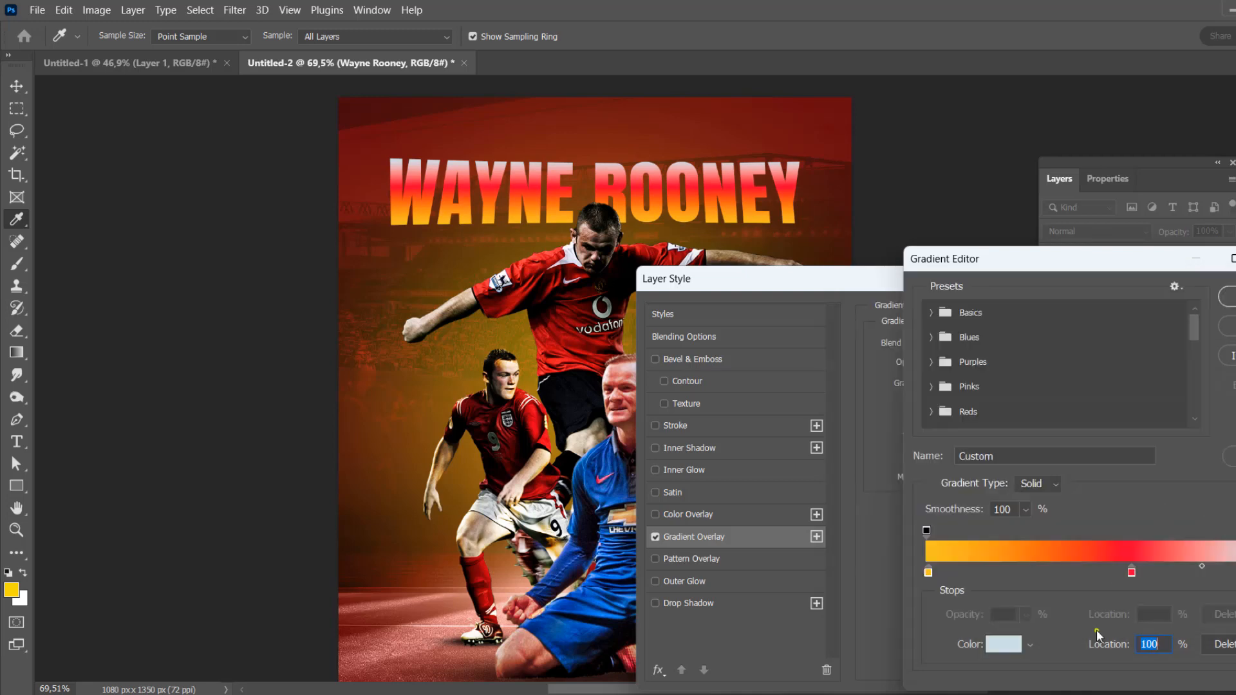
{"action": "left_click", "coordinate": [1002, 643]}
{"action": "left_click", "coordinate": [1094, 347]}
{"action": "left_click_drag", "start_coordinate": [1070, 402], "coordinate": [1067, 501]}
{"action": "left_click_drag", "start_coordinate": [1057, 371], "coordinate": [1056, 436]}
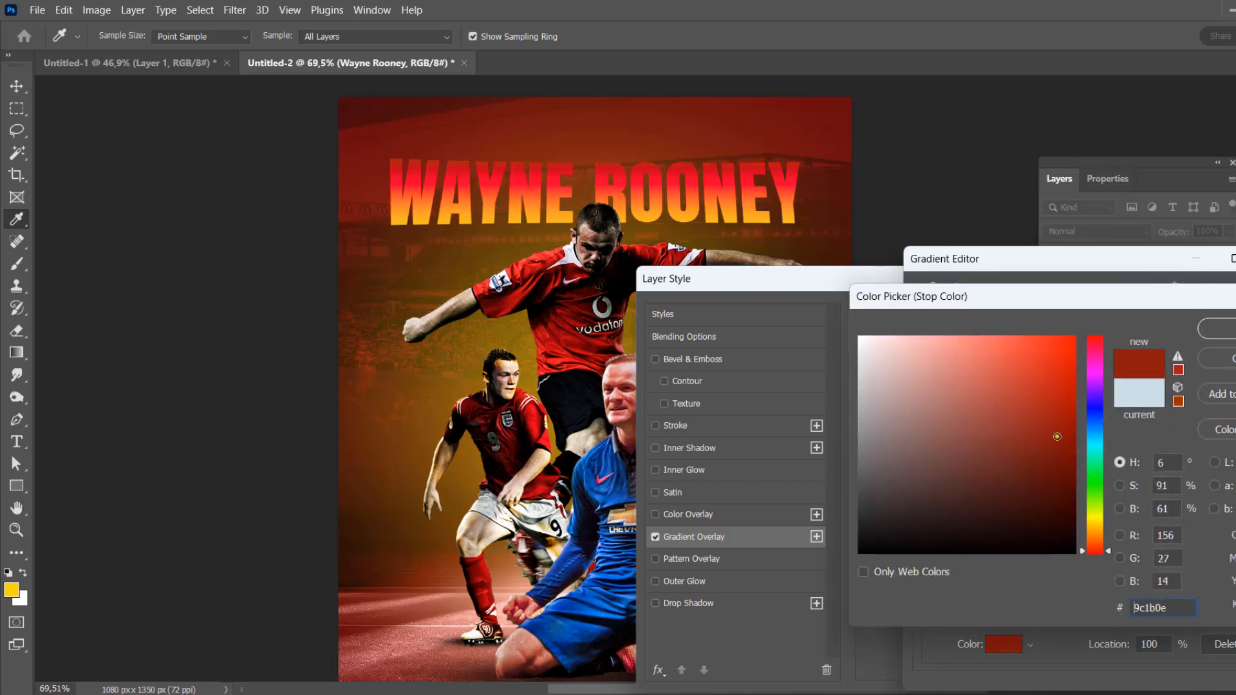
{"action": "left_click", "coordinate": [1218, 328]}
{"action": "left_click", "coordinate": [1225, 295]}
Add an Outer Bevel to the title with size 0 px and soften 8 px, with Contour enabled and Texture off.
{"action": "left_click", "coordinate": [665, 355]}
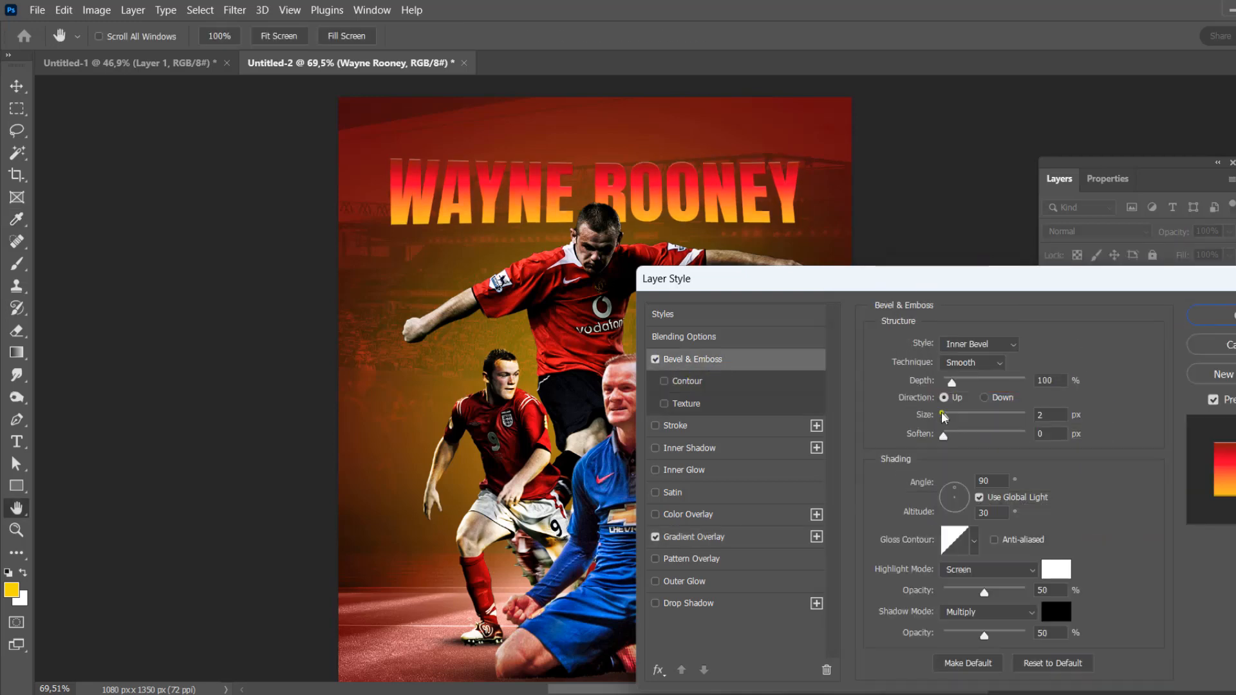
{"action": "left_click_drag", "start_coordinate": [945, 419], "coordinate": [941, 417]}
{"action": "left_click", "coordinate": [978, 344]}
{"action": "left_click", "coordinate": [961, 388]}
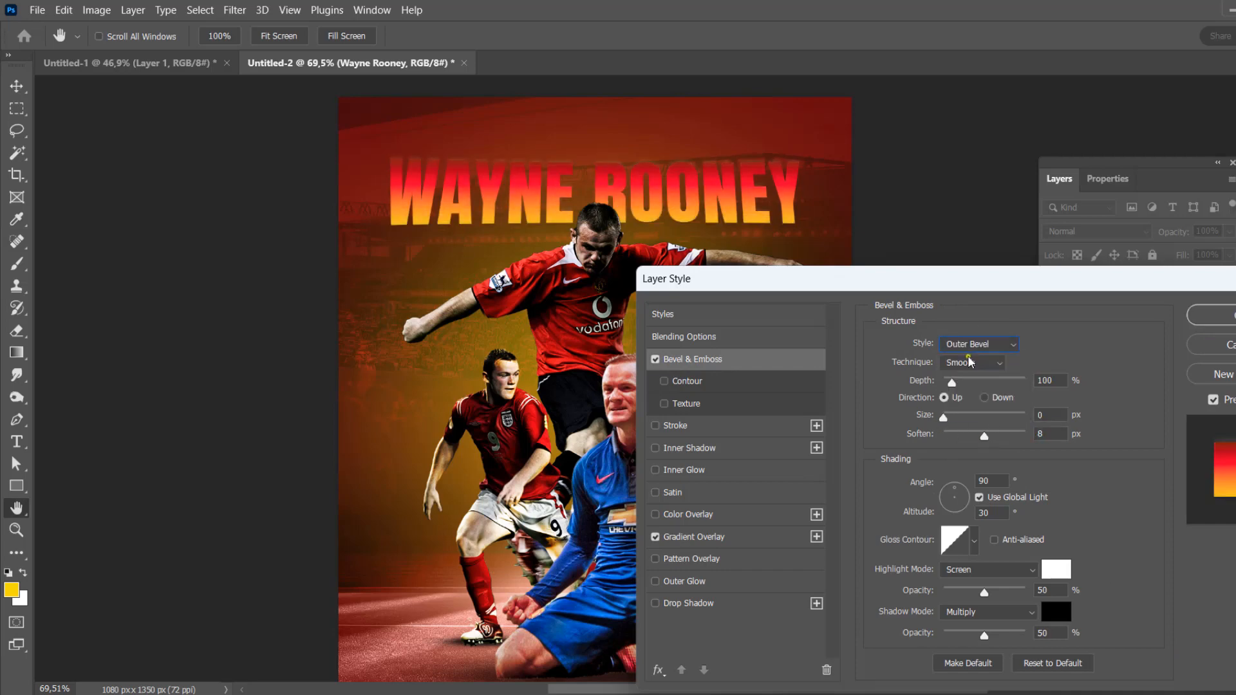
{"action": "left_click", "coordinate": [707, 380]}
{"action": "left_click", "coordinate": [947, 352]}
{"action": "left_click", "coordinate": [899, 390]}
{"action": "left_click", "coordinate": [665, 404]}
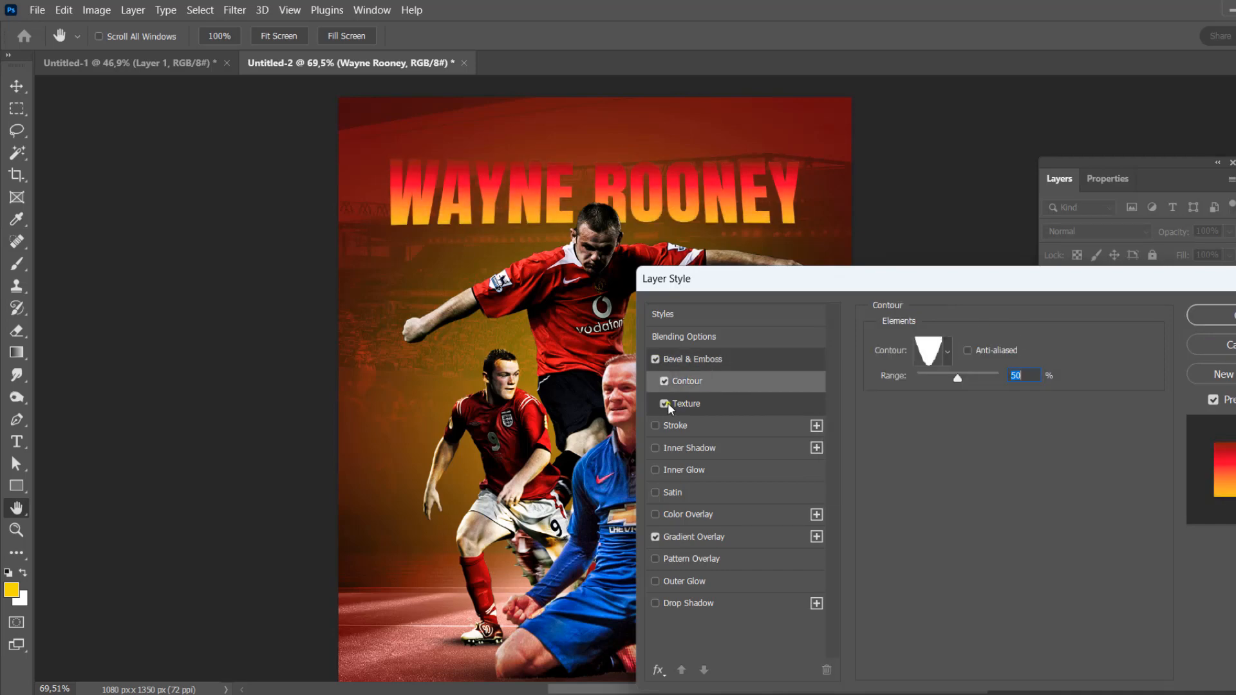
Add a thin white stroke around the title and apply the layer style.
{"action": "left_click", "coordinate": [662, 427]}
{"action": "left_click", "coordinate": [914, 467]}
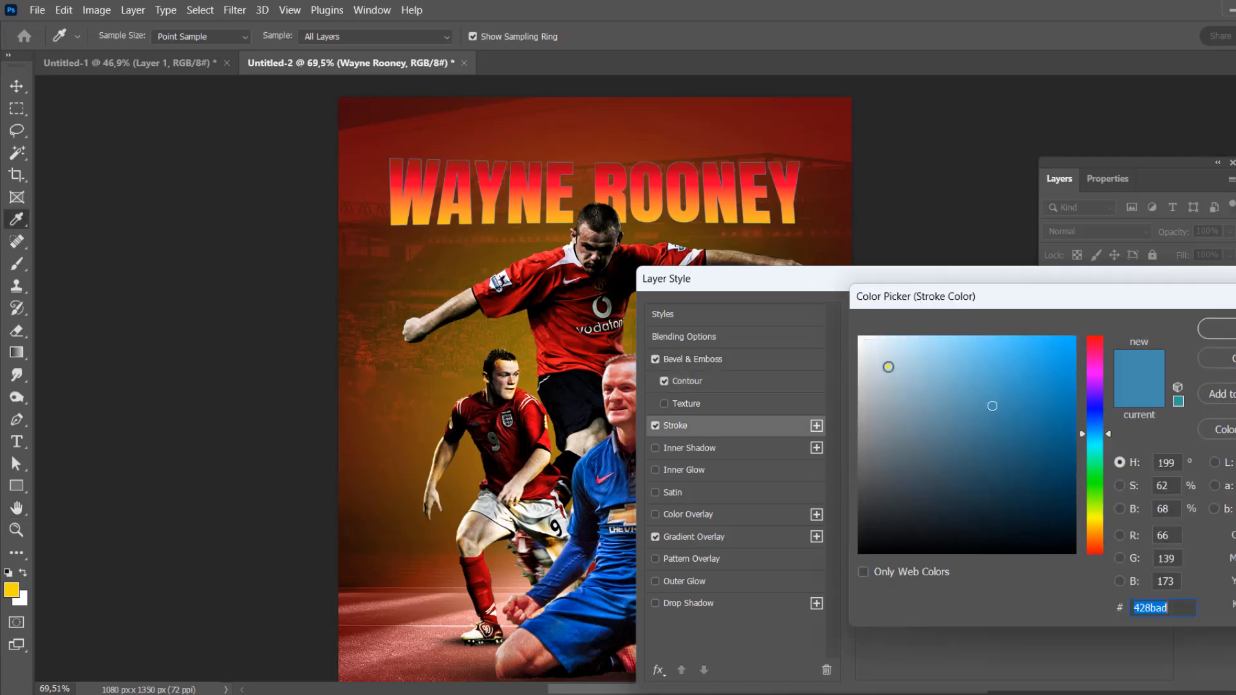
{"action": "left_click_drag", "start_coordinate": [887, 366], "coordinate": [853, 332]}
{"action": "left_click", "coordinate": [1215, 327]}
{"action": "left_click_drag", "start_coordinate": [941, 345], "coordinate": [937, 345]}
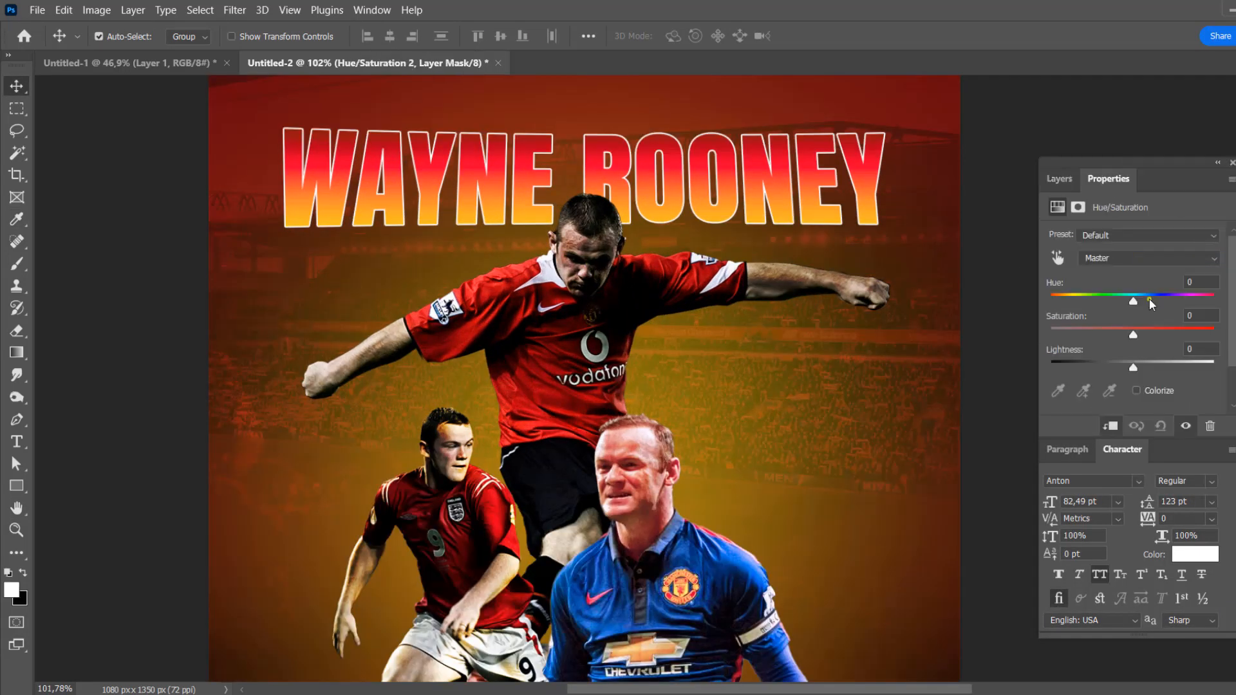
Colorize the upper player's Hue/Saturation adjustment golden yellow and keep it out of the darkest underlying tones with Blend If.
{"action": "left_click", "coordinate": [1136, 390]}
{"action": "mouse_move", "coordinate": [1052, 301]}
{"action": "left_mouse_down"}
{"action": "mouse_move", "coordinate": [1082, 301]}
{"action": "mouse_move", "coordinate": [1071, 301]}
{"action": "left_mouse_up"}
{"action": "left_click_drag", "start_coordinate": [1092, 334], "coordinate": [1176, 368]}
{"action": "left_click", "coordinate": [1059, 178]}
{"action": "double_click", "coordinate": [1216, 339]}
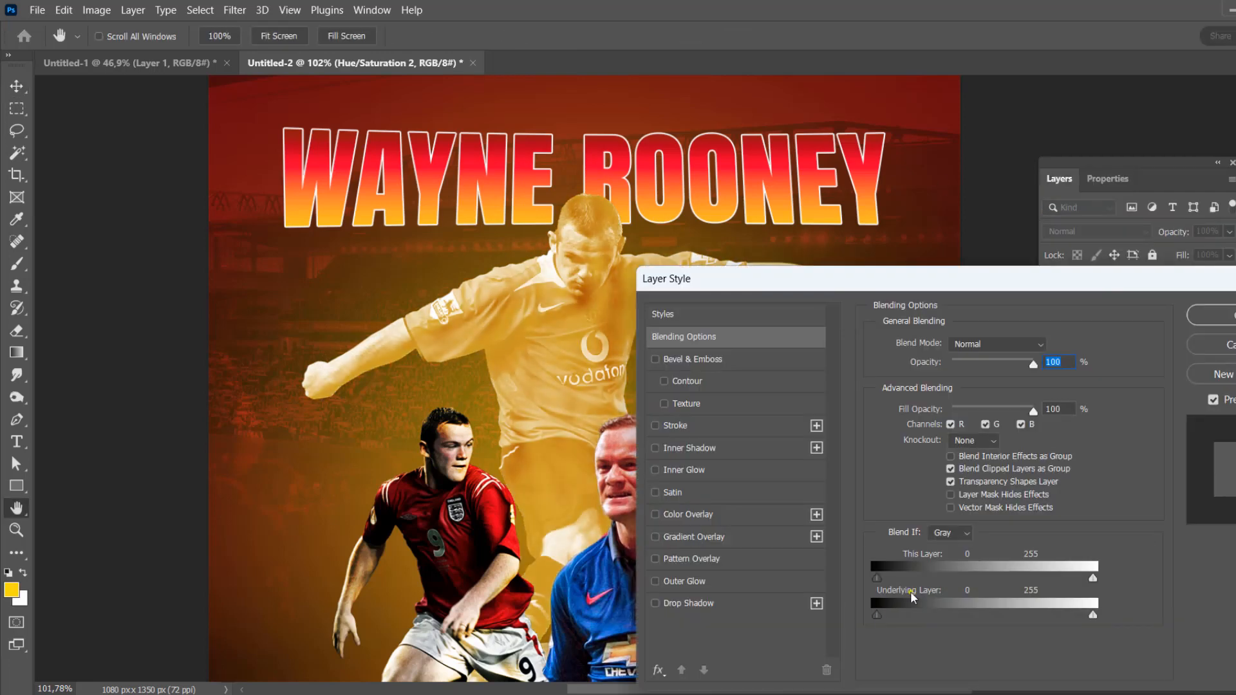
{"action": "left_click_drag", "start_coordinate": [872, 611], "coordinate": [927, 609]}
{"action": "left_click", "coordinate": [1210, 319]}
Invert the upper player's Hue/Saturation mask and paint the yellow light in white over his head, shoulders and arms with a 50 px brush.
{"action": "left_click", "coordinate": [1134, 341]}
{"action": "key", "text": "ctrl+i"}
{"action": "key", "text": "b"}
{"action": "scroll", "coordinate": [457, 327], "scroll_direction": "up", "scroll_amount": 1}
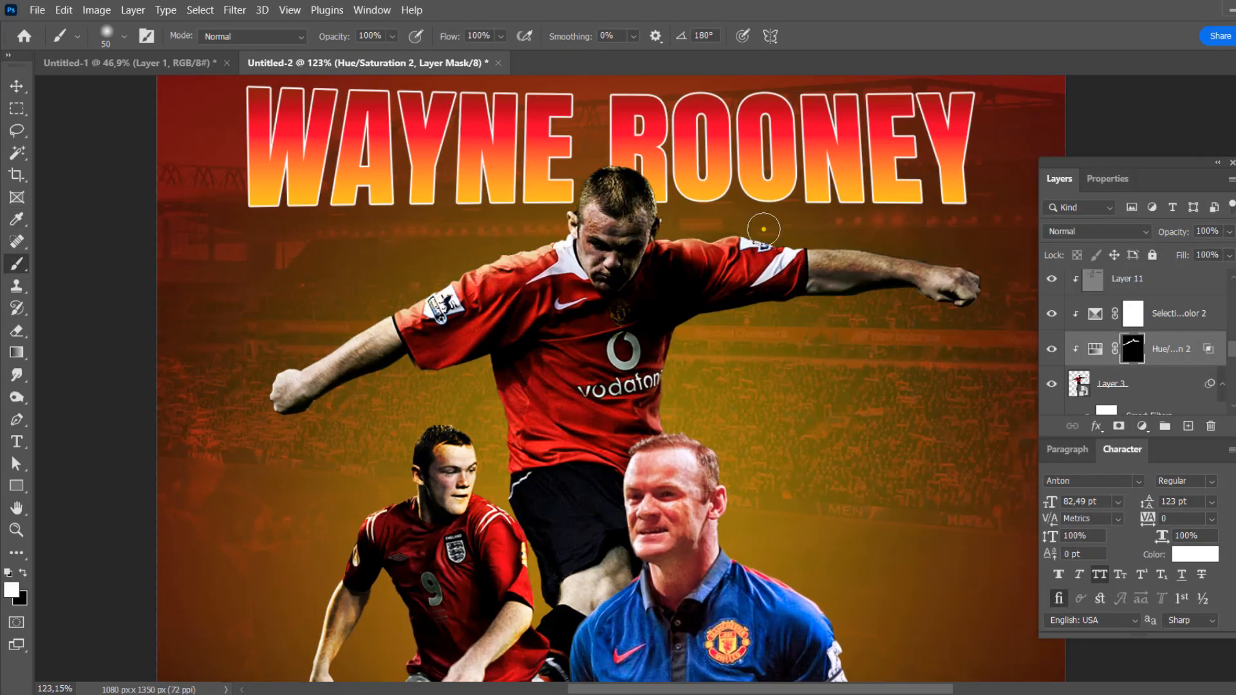
{"action": "scroll", "coordinate": [662, 384], "scroll_direction": "down", "scroll_amount": 5}
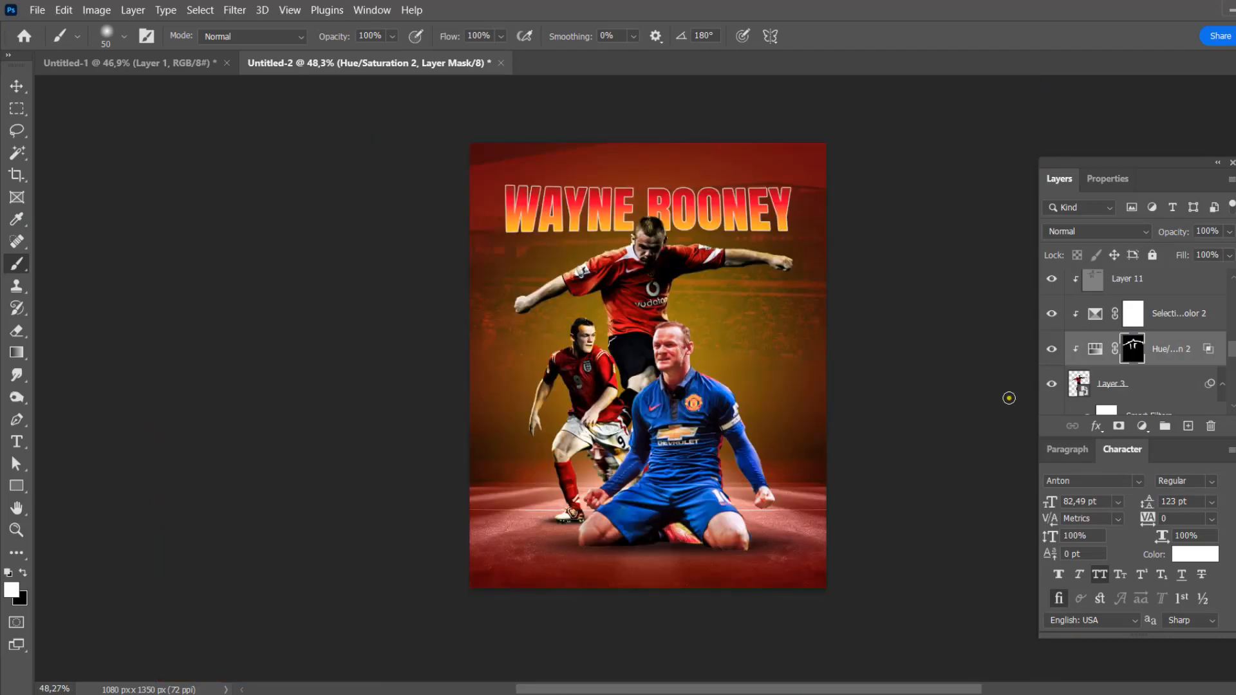
Toggle the yellow glow layer's visibility to compare the background with and without it.
{"action": "key", "text": "v"}
{"action": "scroll", "coordinate": [718, 288], "scroll_direction": "up", "scroll_amount": 2}
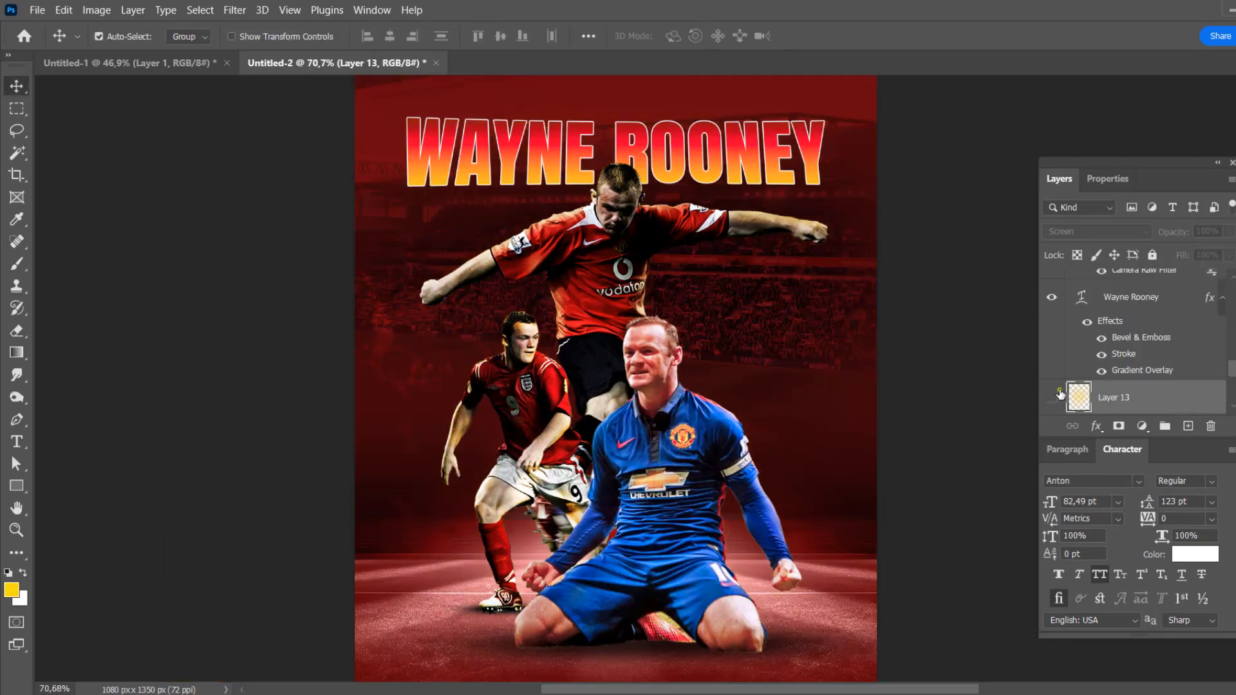
{"action": "left_click", "coordinate": [1051, 397]}
{"action": "left_click", "coordinate": [1051, 397]}
{"action": "left_click", "coordinate": [1051, 397]}
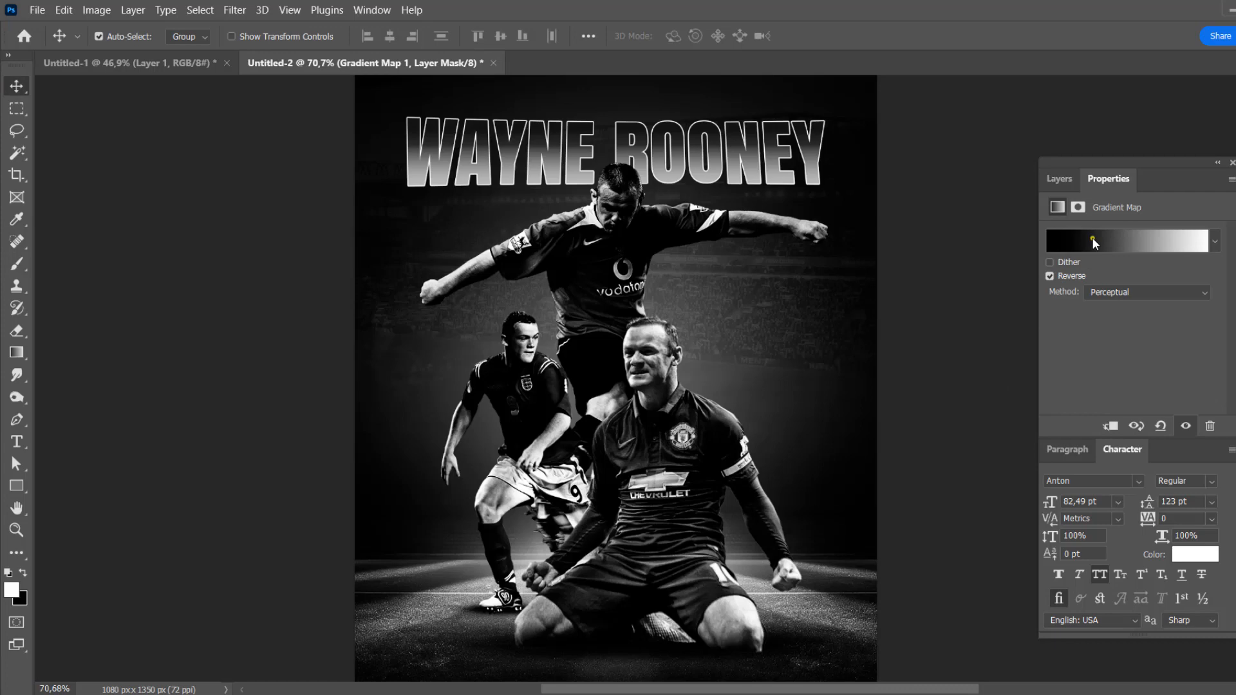
Recolor the Gradient Map's two end stops, changing white to yellow and black to bright red.
{"action": "left_click", "coordinate": [1126, 237]}
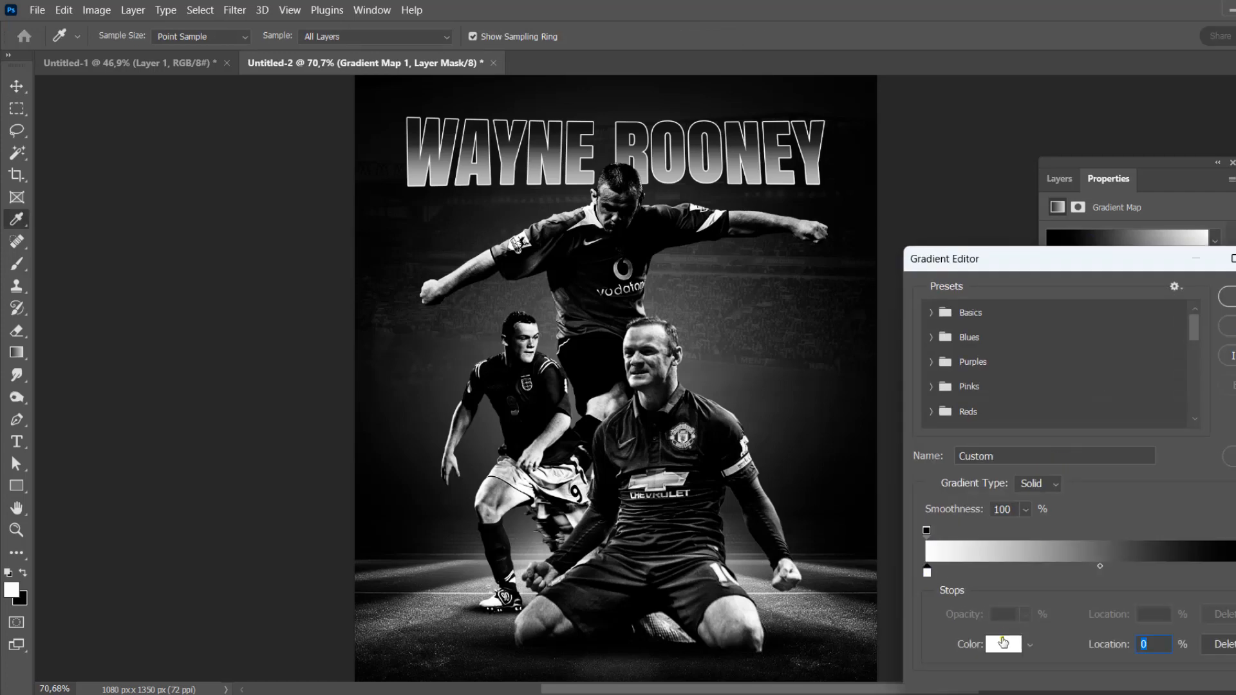
{"action": "left_click", "coordinate": [1003, 643]}
{"action": "left_click", "coordinate": [1094, 519]}
{"action": "left_click", "coordinate": [1037, 344]}
{"action": "left_click", "coordinate": [1216, 328]}
{"action": "left_click", "coordinate": [1233, 571]}
{"action": "left_click", "coordinate": [1002, 644]}
{"action": "left_click_drag", "start_coordinate": [1072, 468], "coordinate": [1043, 356]}
{"action": "left_click", "coordinate": [1217, 329]}
Add a red middle stop at 50% to the Gradient Map's gradient and accept it.
{"action": "left_click", "coordinate": [1098, 571]}
{"action": "left_click", "coordinate": [1011, 646]}
{"action": "left_click", "coordinate": [1048, 383]}
{"action": "left_click", "coordinate": [1058, 366]}
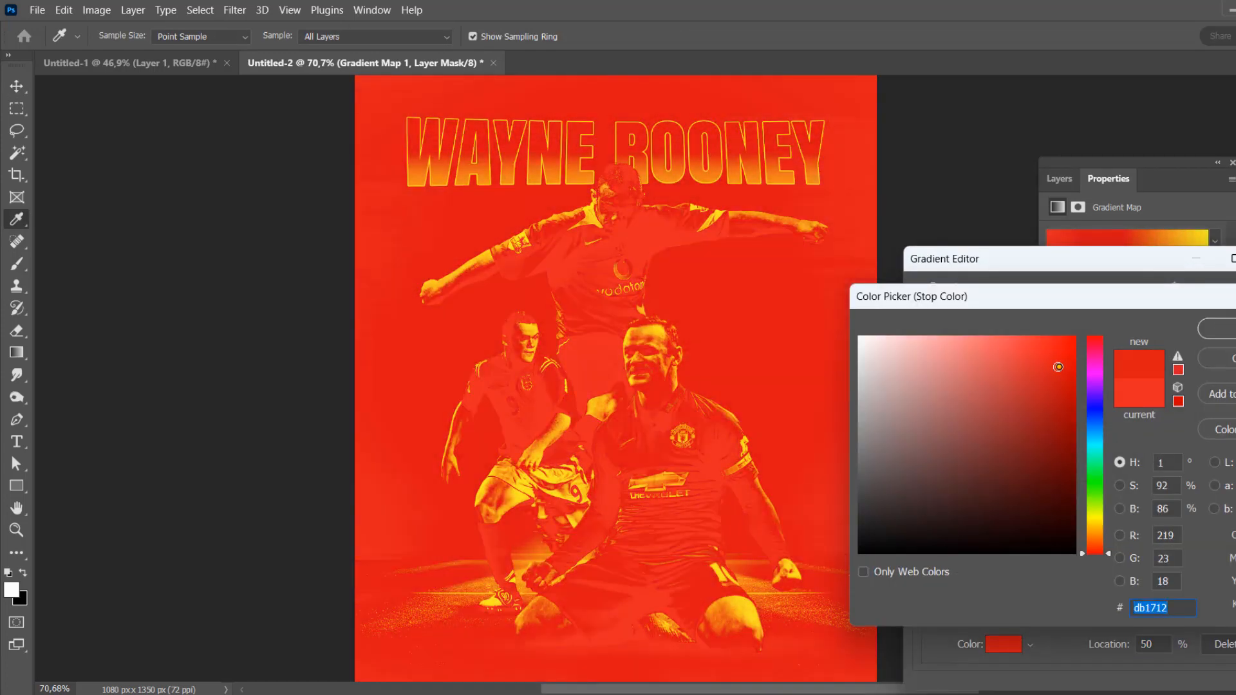
{"action": "left_click", "coordinate": [1094, 551]}
{"action": "left_click", "coordinate": [1068, 369]}
{"action": "left_click", "coordinate": [1216, 328]}
{"action": "left_click", "coordinate": [1219, 296]}
Fade the Gradient Map out of the darkest underlying tones with its Blend If sliders.
{"action": "left_click", "coordinate": [1058, 178]}
{"action": "double_click", "coordinate": [1202, 286]}
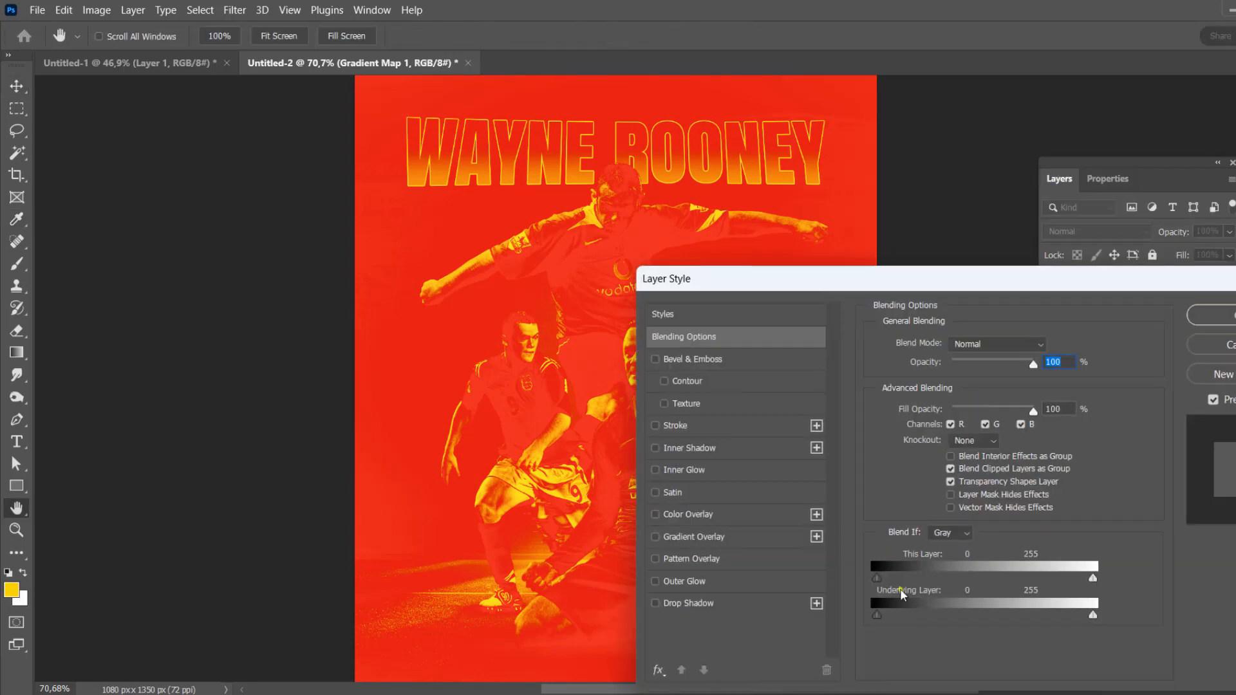
{"action": "left_click_drag", "start_coordinate": [876, 614], "coordinate": [920, 614]}
{"action": "mouse_move", "coordinate": [920, 615]}
{"action": "left_mouse_down"}
{"action": "mouse_move", "coordinate": [891, 614]}
{"action": "mouse_move", "coordinate": [907, 615]}
{"action": "left_mouse_up"}
{"action": "left_click", "coordinate": [1216, 315]}
Set the Gradient Map to Hard Light with 41% fill and 79% opacity.
{"action": "left_click", "coordinate": [1112, 231]}
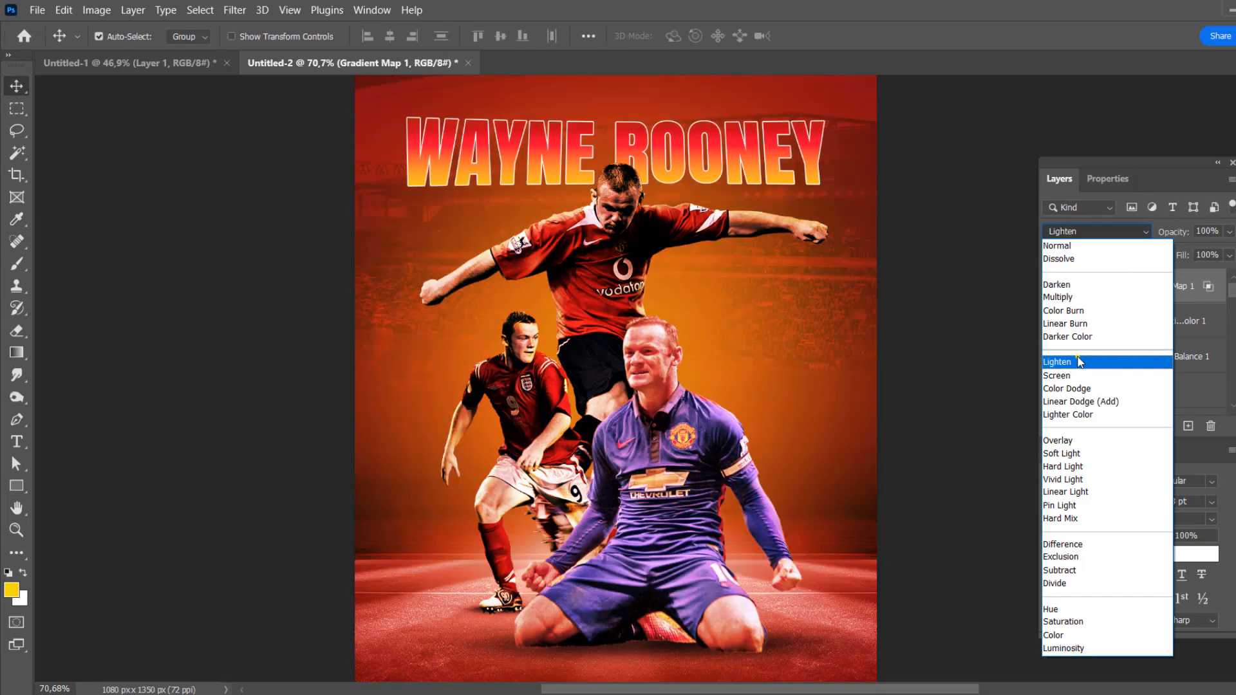
{"action": "left_click", "coordinate": [1091, 467]}
{"action": "left_click", "coordinate": [1229, 255]}
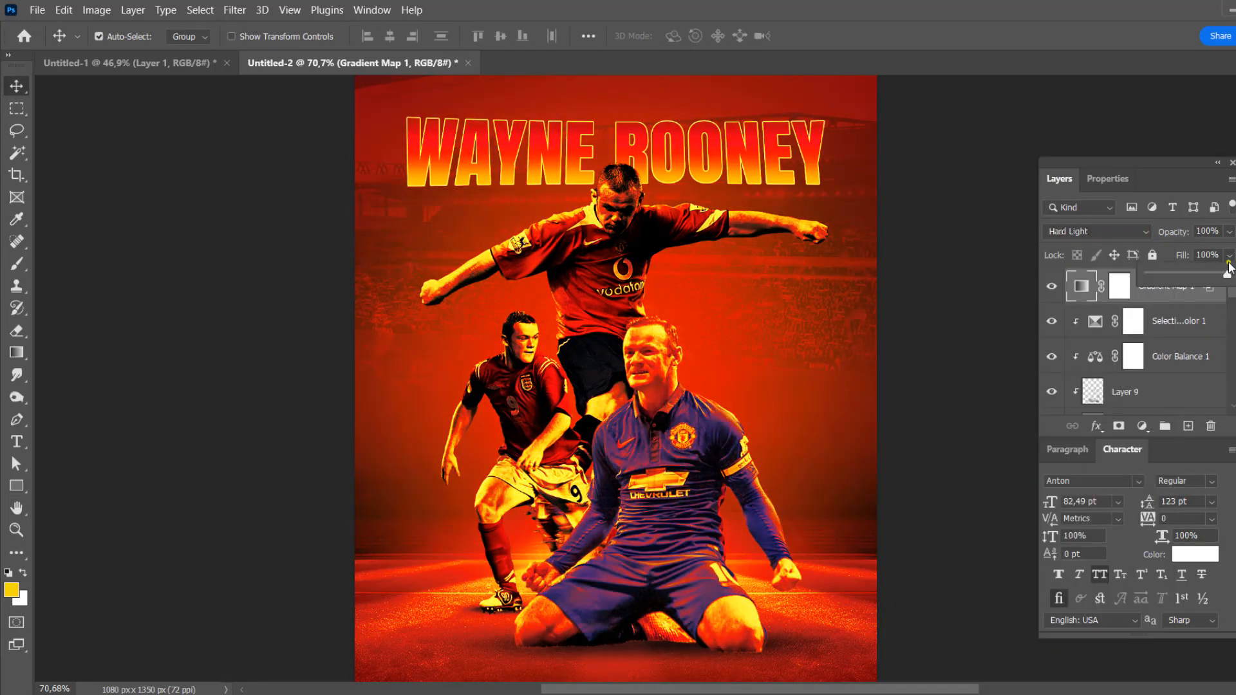
{"action": "left_click_drag", "start_coordinate": [1227, 272], "coordinate": [1190, 274]}
{"action": "left_click", "coordinate": [1073, 267]}
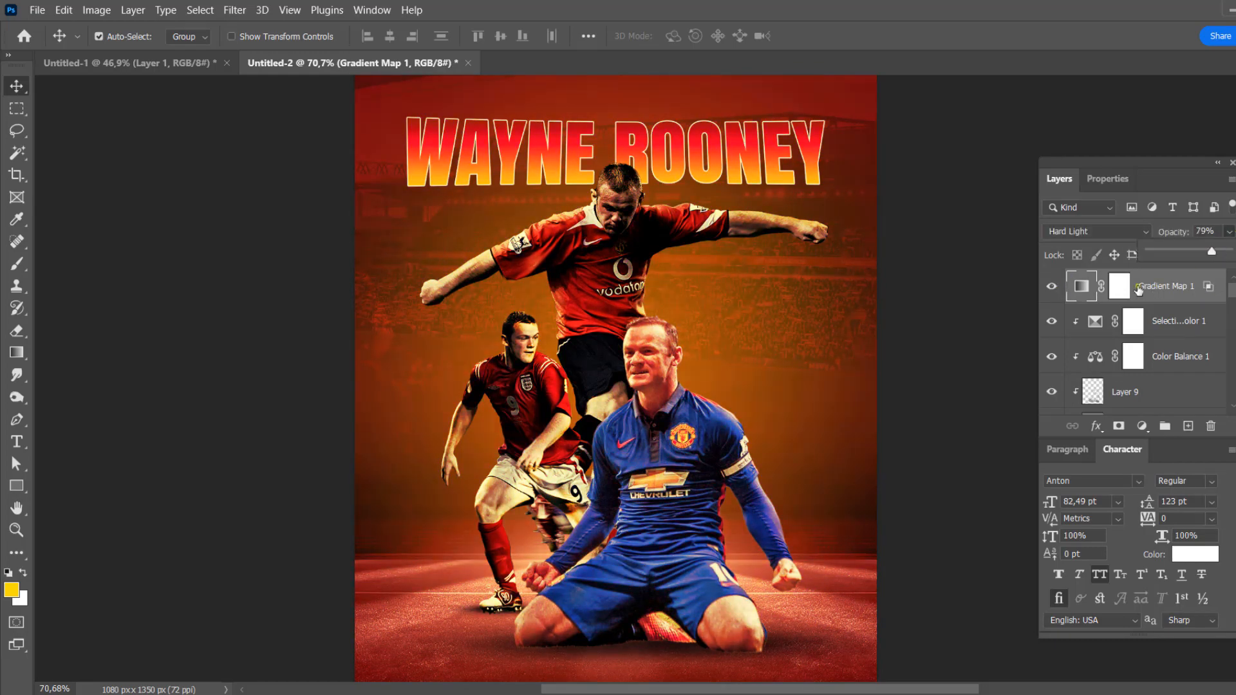
Invert the Gradient Map mask and reveal the tint on the kneeling player's face with a 50 px white brush.
{"action": "left_click", "coordinate": [1119, 286]}
{"action": "key", "text": "ctrl+i"}
{"action": "key", "text": "b"}
{"action": "scroll", "coordinate": [669, 330], "scroll_direction": "up", "scroll_amount": 4}
{"action": "left_click", "coordinate": [617, 342]}
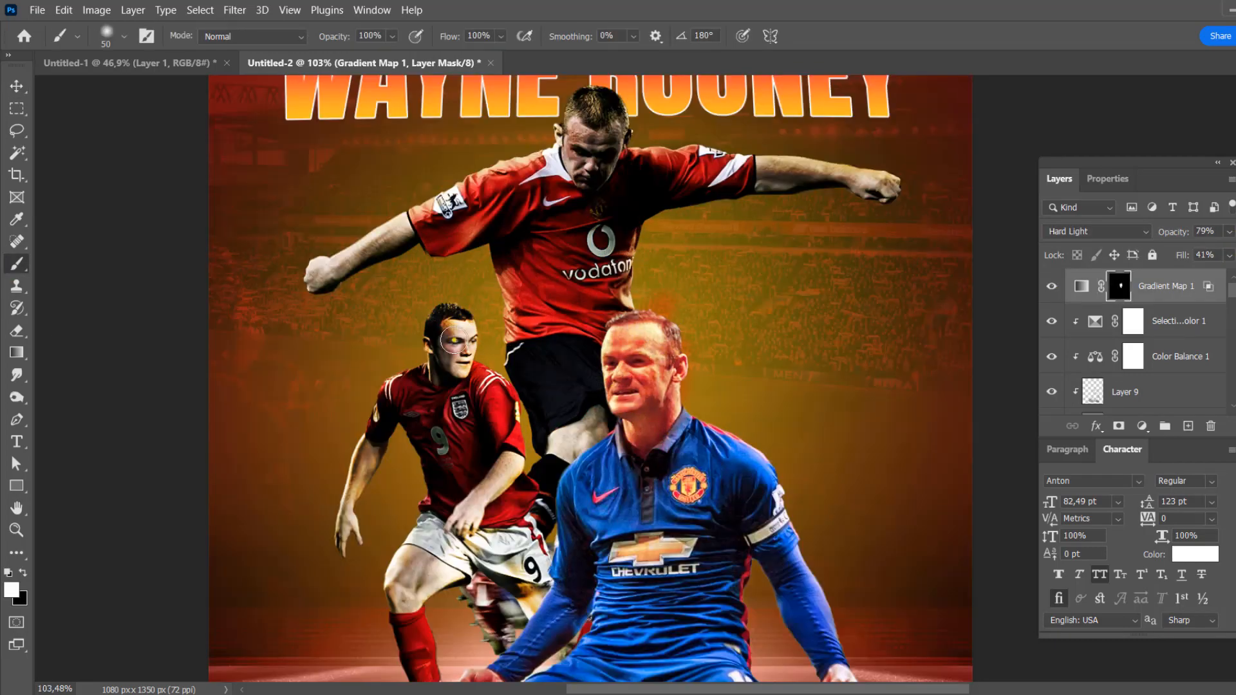
Paint black on the Gradient Map mask around the kneeling player's head to clear the tint spilling past its edge.
{"action": "scroll", "coordinate": [696, 372], "scroll_direction": "down", "scroll_amount": 5}
{"action": "key", "text": "x"}
{"action": "scroll", "coordinate": [691, 346], "scroll_direction": "up", "scroll_amount": 4}
{"action": "left_click_drag", "start_coordinate": [660, 322], "coordinate": [697, 391]}
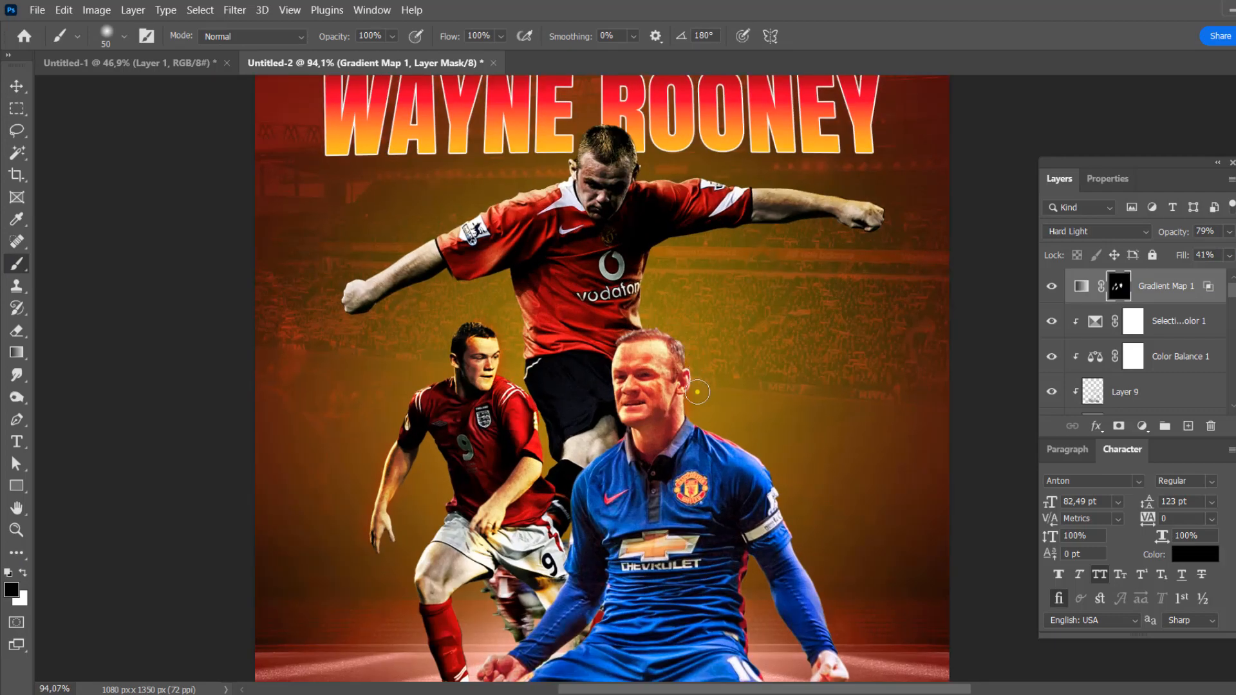
Paint white on the Gradient Map mask over the upper player's face, shoulders and arm.
{"action": "scroll", "coordinate": [785, 311], "scroll_direction": "down", "scroll_amount": 4}
{"action": "key", "text": "x"}
{"action": "scroll", "coordinate": [587, 232], "scroll_direction": "up", "scroll_amount": 6}
{"action": "left_click", "coordinate": [707, 203]}
{"action": "scroll", "coordinate": [765, 353], "scroll_direction": "down", "scroll_amount": 1}
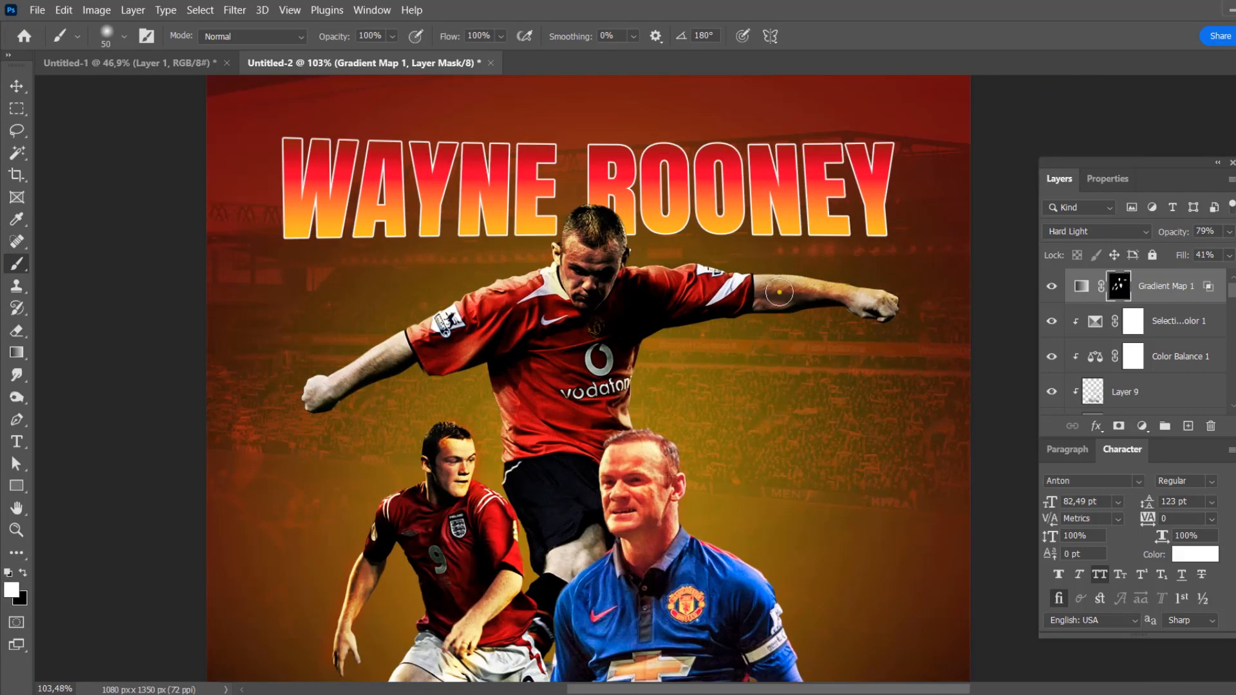
Paint the Gradient Map tint onto the kneeling player's knees and fists with the white brush.
{"action": "scroll", "coordinate": [327, 400], "scroll_direction": "down", "scroll_amount": 4}
{"action": "scroll", "coordinate": [551, 486], "scroll_direction": "up", "scroll_amount": 4}
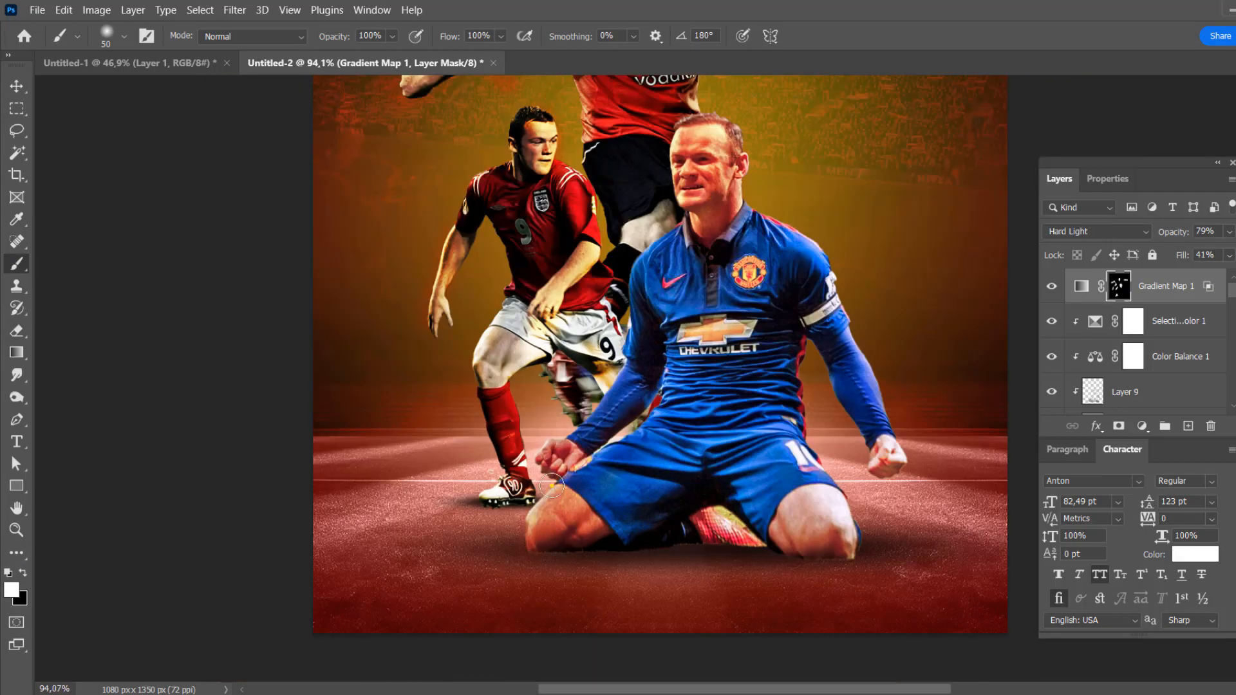
{"action": "scroll", "coordinate": [643, 361], "scroll_direction": "down", "scroll_amount": 3}
{"action": "scroll", "coordinate": [739, 440], "scroll_direction": "up", "scroll_amount": 2}
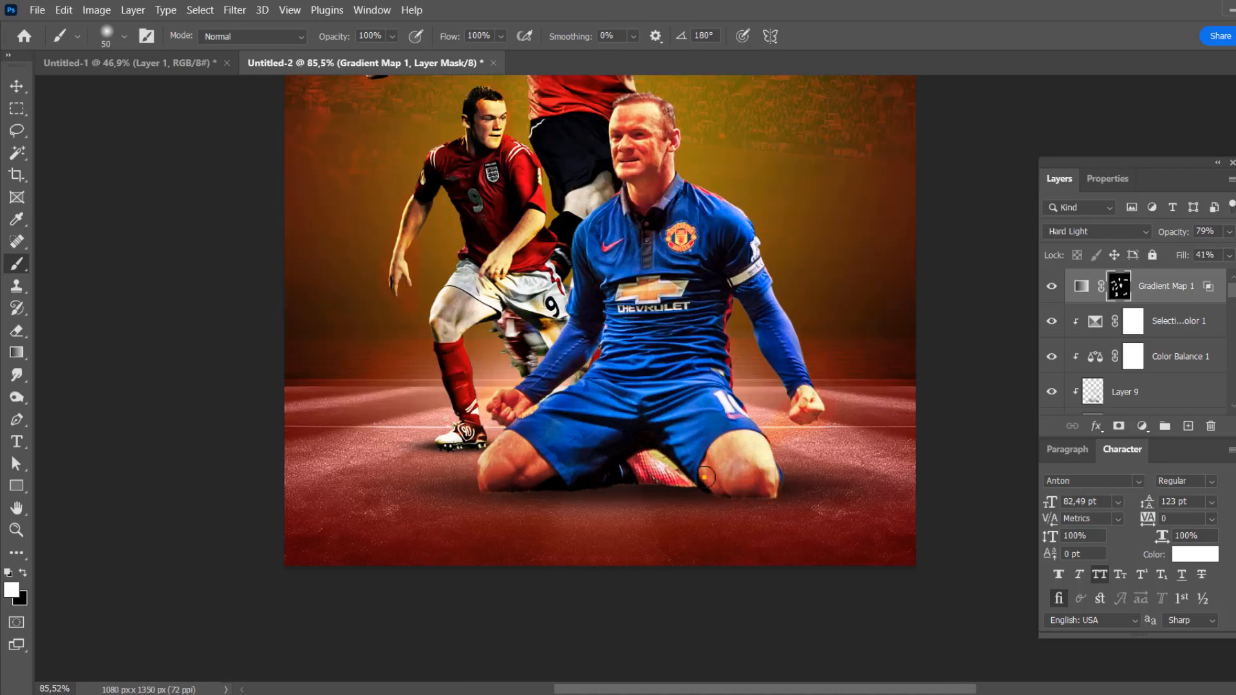
{"action": "scroll", "coordinate": [705, 477], "scroll_direction": "down", "scroll_amount": 3}
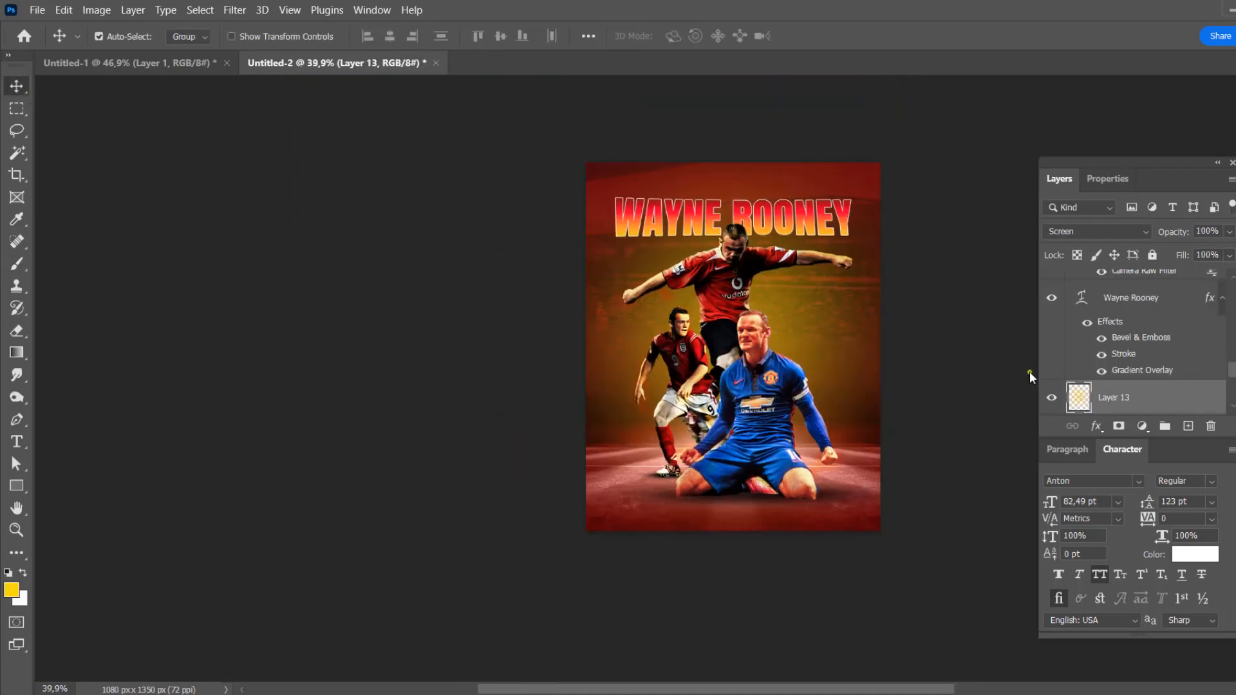
Place the Asteroids.H03.2k image above the background, scaled to about 145.61%, behind the players on the number 9 player's side.
{"action": "left_click", "coordinate": [37, 9]}
{"action": "left_click", "coordinate": [64, 329]}
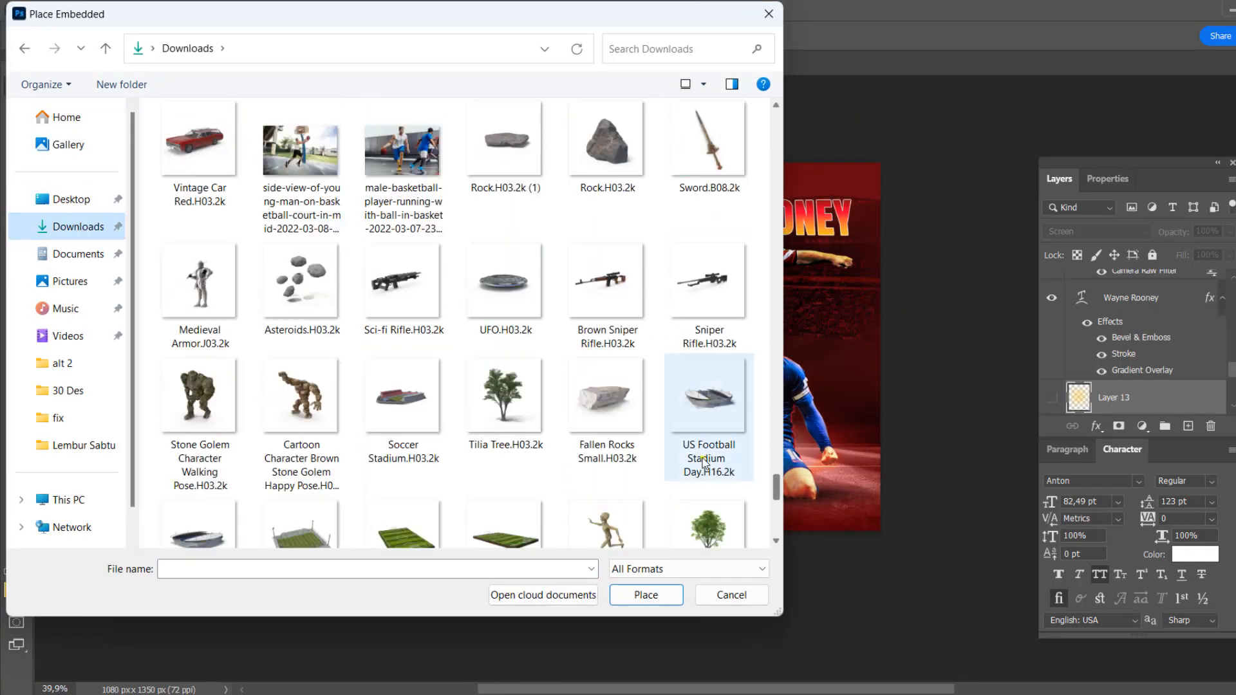
{"action": "left_click", "coordinate": [605, 138]}
{"action": "double_click", "coordinate": [303, 290]}
{"action": "left_click_drag", "start_coordinate": [784, 364], "coordinate": [756, 356]}
{"action": "left_click_drag", "start_coordinate": [770, 406], "coordinate": [810, 449]}
{"action": "left_click_drag", "start_coordinate": [753, 360], "coordinate": [714, 347]}
{"action": "key", "text": "Return"}
Duplicate the asteroids layer, then move and rotate the copy so its rocks fill the opposite side behind the players.
{"action": "scroll", "coordinate": [773, 260], "scroll_direction": "up", "scroll_amount": 4}
{"action": "scroll", "coordinate": [721, 309], "scroll_direction": "down", "scroll_amount": 1}
{"action": "scroll", "coordinate": [655, 396], "scroll_direction": "up", "scroll_amount": 1}
{"action": "key", "text": "ctrl+j"}
{"action": "key", "text": "ctrl+t"}
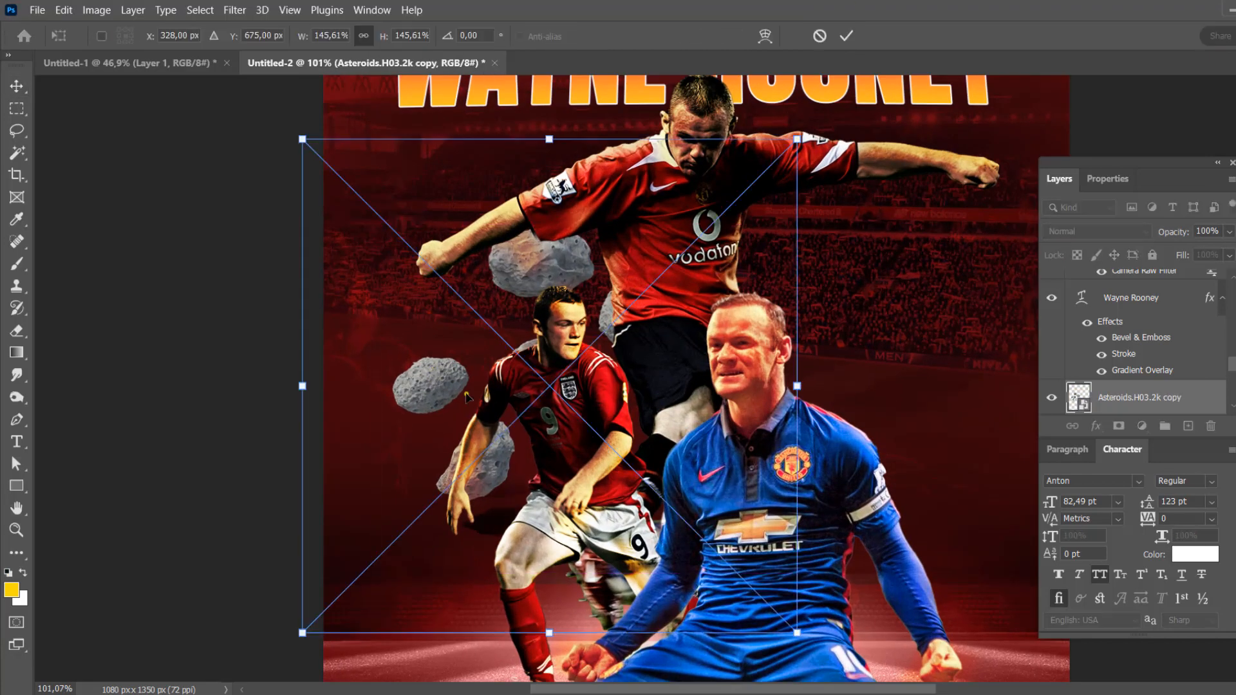
{"action": "scroll", "coordinate": [465, 374], "scroll_direction": "down", "scroll_amount": 2}
{"action": "left_click_drag", "start_coordinate": [464, 374], "coordinate": [628, 355]}
{"action": "left_click_drag", "start_coordinate": [846, 430], "coordinate": [775, 513]}
{"action": "left_click_drag", "start_coordinate": [747, 423], "coordinate": [749, 405]}
{"action": "key", "text": "Return"}
{"action": "scroll", "coordinate": [827, 235], "scroll_direction": "down", "scroll_amount": 1}
{"action": "scroll", "coordinate": [778, 312], "scroll_direction": "up", "scroll_amount": 4}
Clip an Exposure adjustment with lowered exposure to the asteroids copy and invert its mask to black.
{"action": "left_click", "coordinate": [1142, 425]}
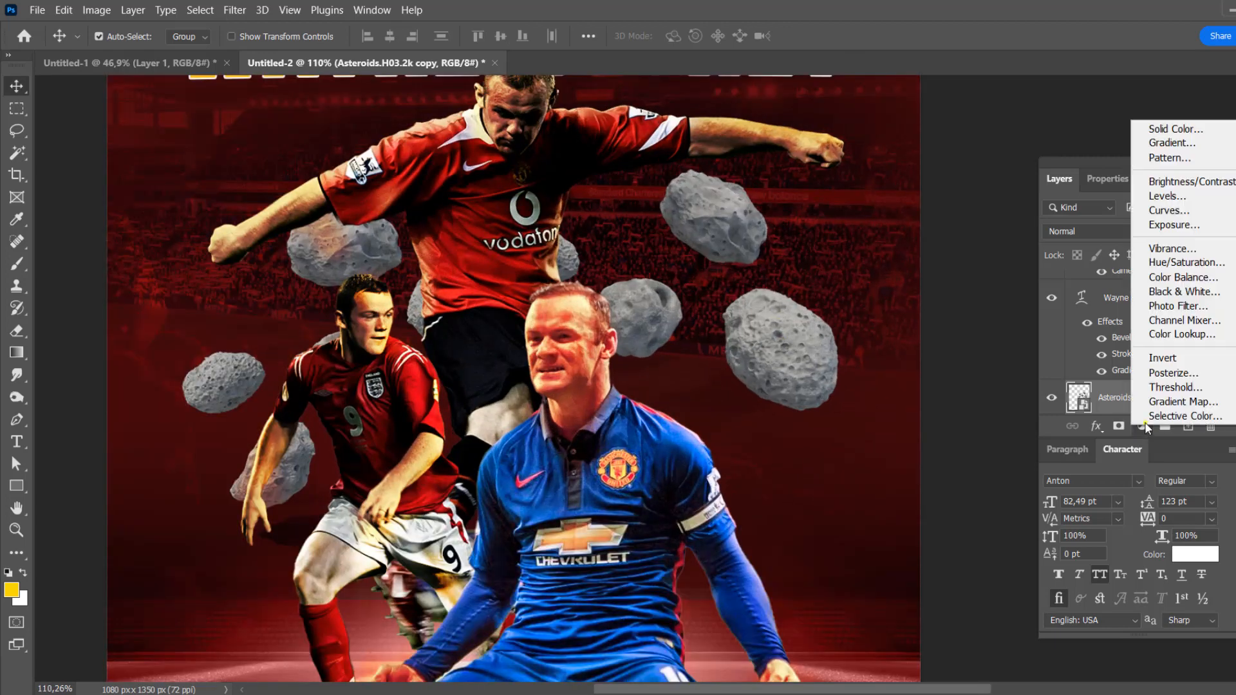
{"action": "left_click", "coordinate": [1176, 225]}
{"action": "left_click", "coordinate": [1109, 426]}
{"action": "left_click_drag", "start_coordinate": [1134, 277], "coordinate": [1085, 278]}
{"action": "left_click", "coordinate": [1058, 179]}
{"action": "key", "text": "ctrl+i"}
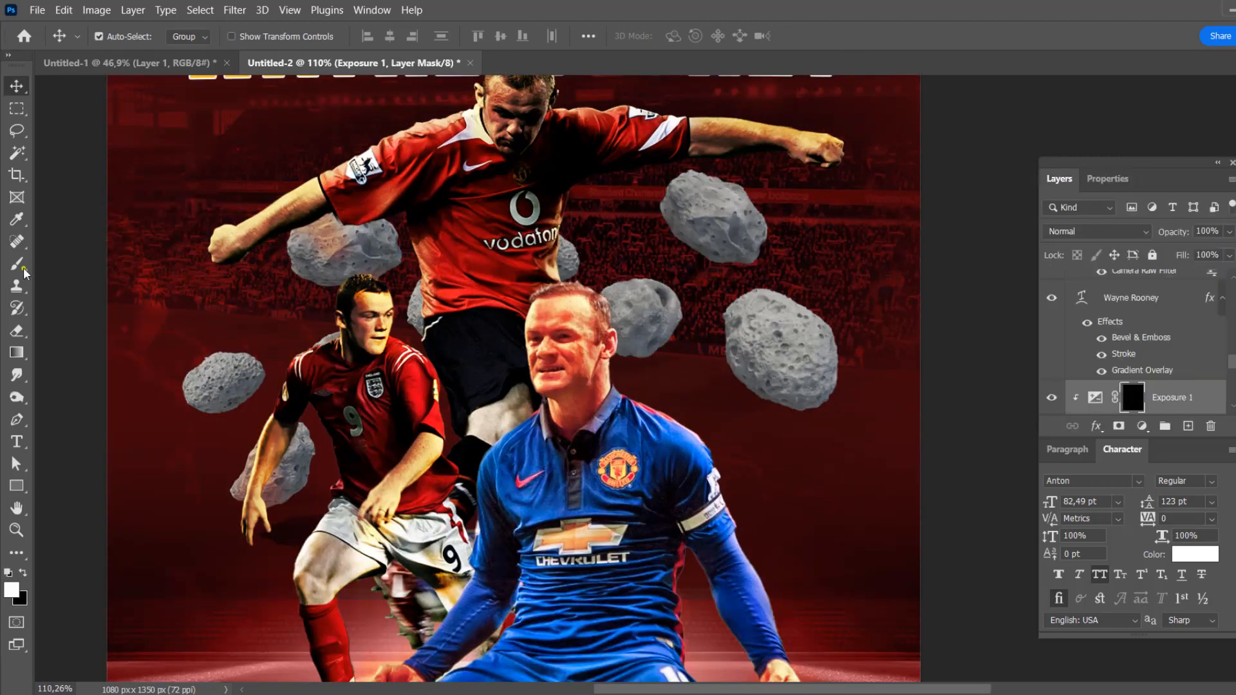
Paint the darkened Exposure onto the shadow sides of the asteroids copy with a soft white brush at 21% flow.
{"action": "key", "text": "b"}
{"action": "left_click", "coordinate": [501, 36]}
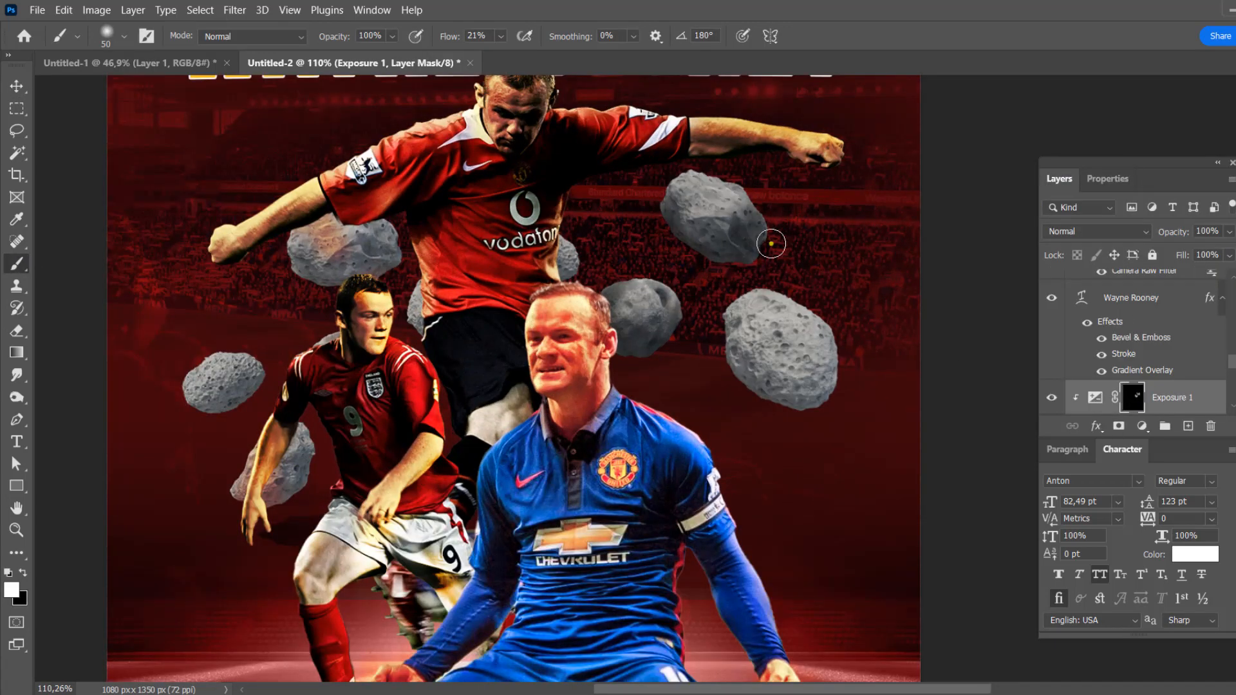
{"action": "mouse_move", "coordinate": [770, 243]}
{"action": "left_mouse_down"}
{"action": "mouse_move", "coordinate": [753, 379]}
{"action": "mouse_move", "coordinate": [815, 401]}
{"action": "mouse_move", "coordinate": [768, 384]}
{"action": "mouse_move", "coordinate": [780, 412]}
{"action": "left_mouse_up"}
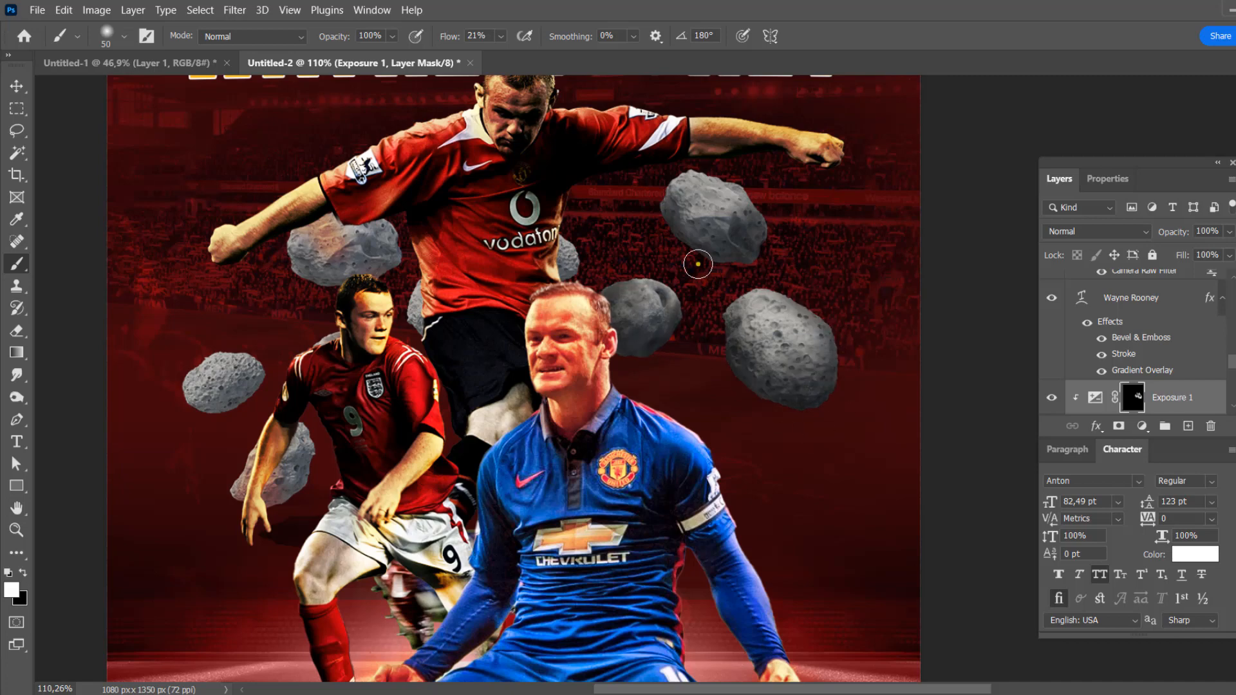
{"action": "left_click_drag", "start_coordinate": [692, 206], "coordinate": [672, 187]}
{"action": "left_click_drag", "start_coordinate": [692, 200], "coordinate": [670, 221]}
Clip a second Exposure adjustment with raised exposure to the asteroids copy, inverting its mask to paint highlights onto the rocks.
{"action": "left_click", "coordinate": [1142, 425]}
{"action": "left_click", "coordinate": [1173, 222]}
{"action": "left_click_drag", "start_coordinate": [1134, 279], "coordinate": [1147, 278]}
{"action": "left_click", "coordinate": [1058, 179]}
{"action": "key", "text": "ctrl+i"}
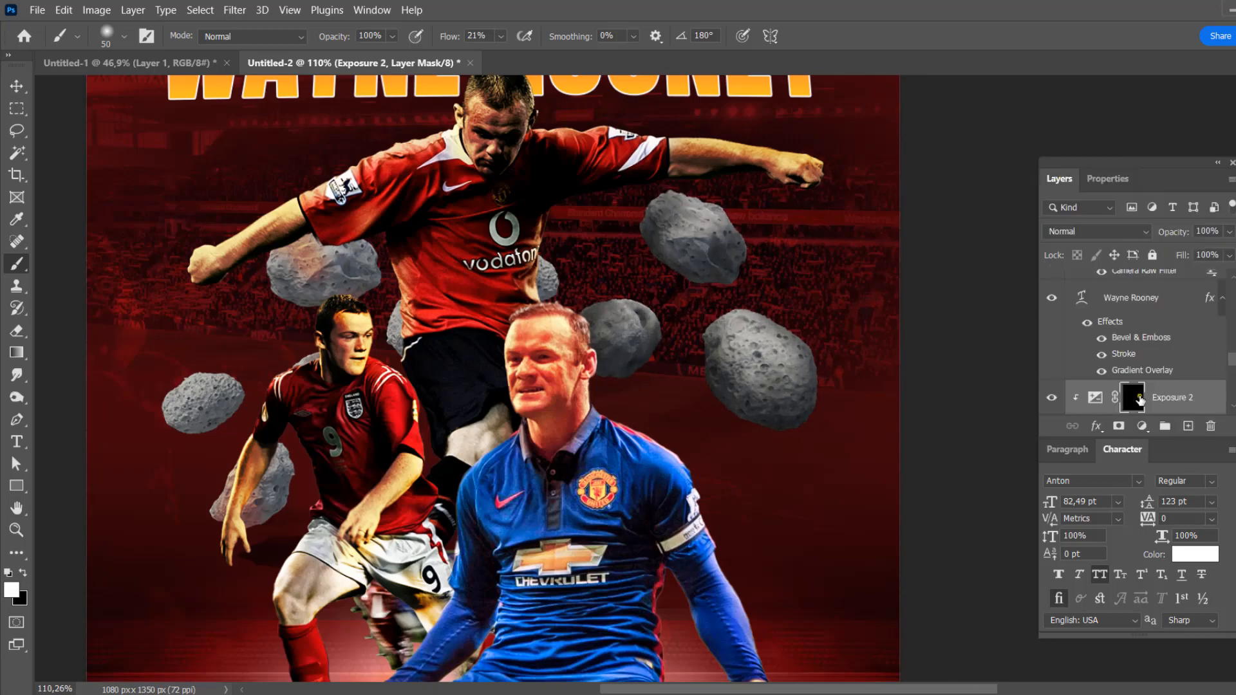
{"action": "scroll", "coordinate": [745, 462], "scroll_direction": "down", "scroll_amount": 1}
{"action": "scroll", "coordinate": [1152, 347], "scroll_direction": "down", "scroll_amount": 2}
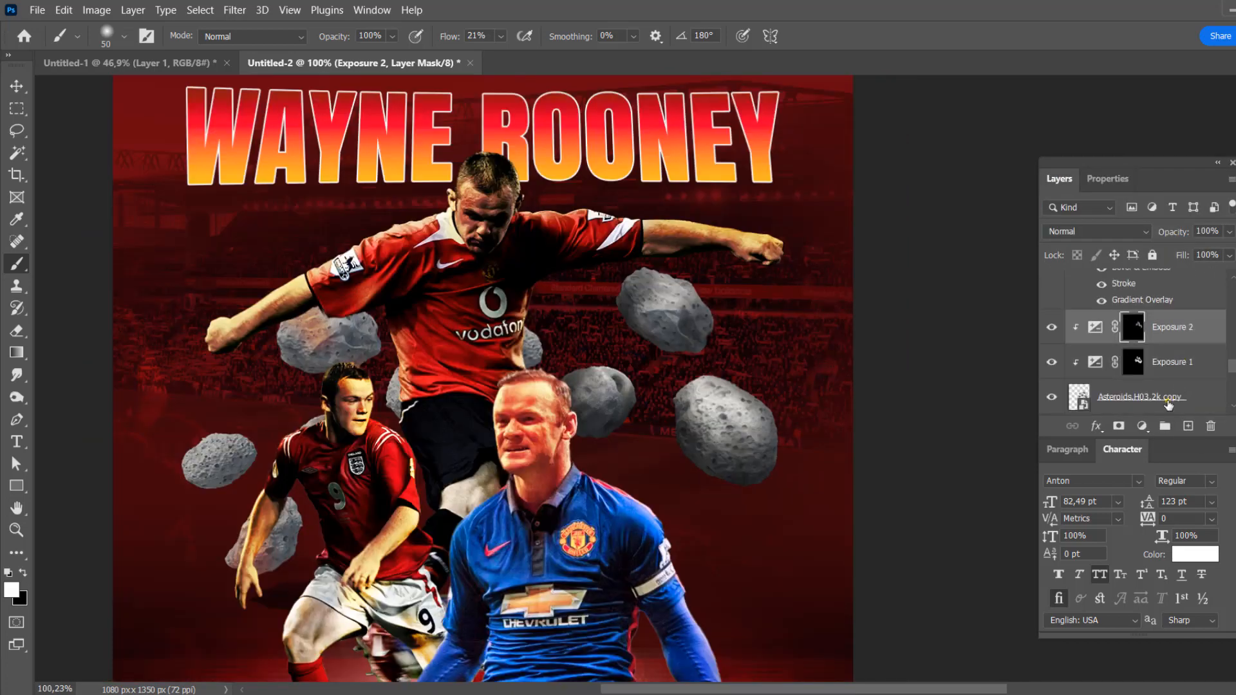
Clip a colorizing Hue/Saturation adjustment to the asteroids copy with hue 0, saturation 66 and lightness -6.
{"action": "left_click", "coordinate": [1168, 403]}
{"action": "left_click", "coordinate": [1142, 426]}
{"action": "left_click", "coordinate": [1173, 260]}
{"action": "left_click", "coordinate": [1136, 390]}
{"action": "left_click_drag", "start_coordinate": [1051, 301], "coordinate": [1158, 334]}
{"action": "mouse_move", "coordinate": [1133, 368]}
{"action": "left_mouse_down"}
{"action": "mouse_move", "coordinate": [1117, 368]}
{"action": "mouse_move", "coordinate": [1128, 368]}
{"action": "left_mouse_up"}
Delete the original grey asteroids layer around the number 9 player.
{"action": "left_click", "coordinate": [16, 86]}
{"action": "scroll", "coordinate": [608, 204], "scroll_direction": "down", "scroll_amount": 4}
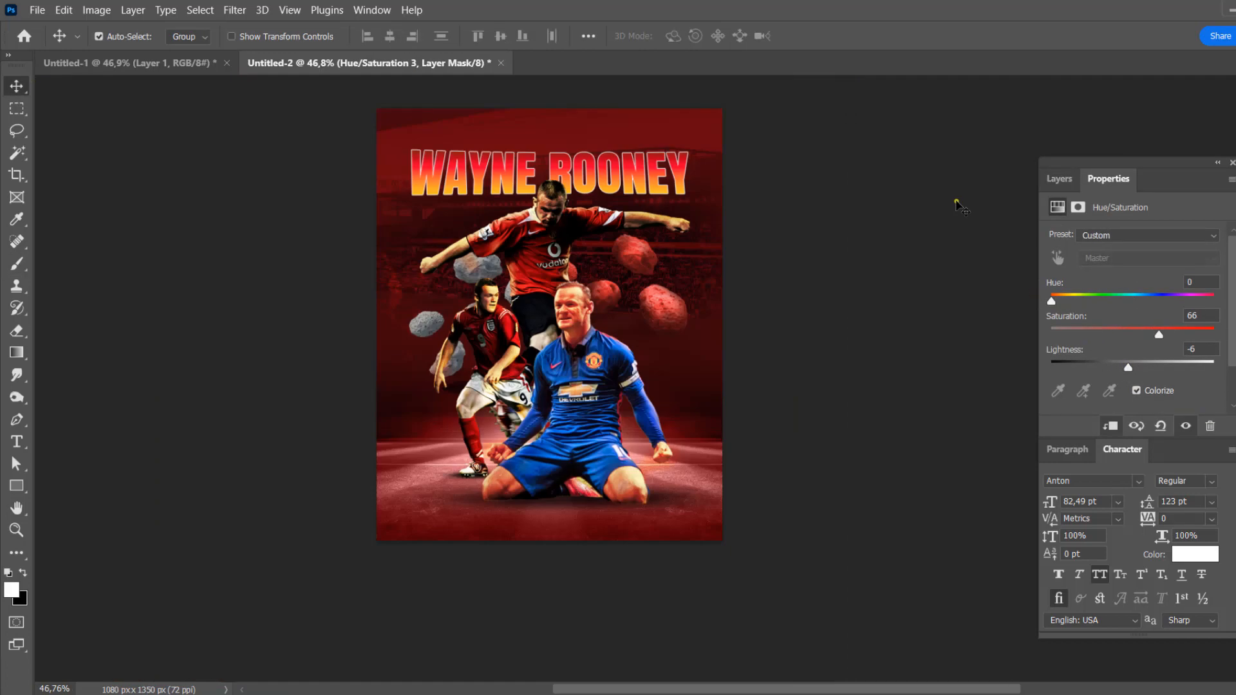
{"action": "scroll", "coordinate": [559, 276], "scroll_direction": "up", "scroll_amount": 4}
{"action": "left_click", "coordinate": [286, 361]}
{"action": "left_click", "coordinate": [1059, 179]}
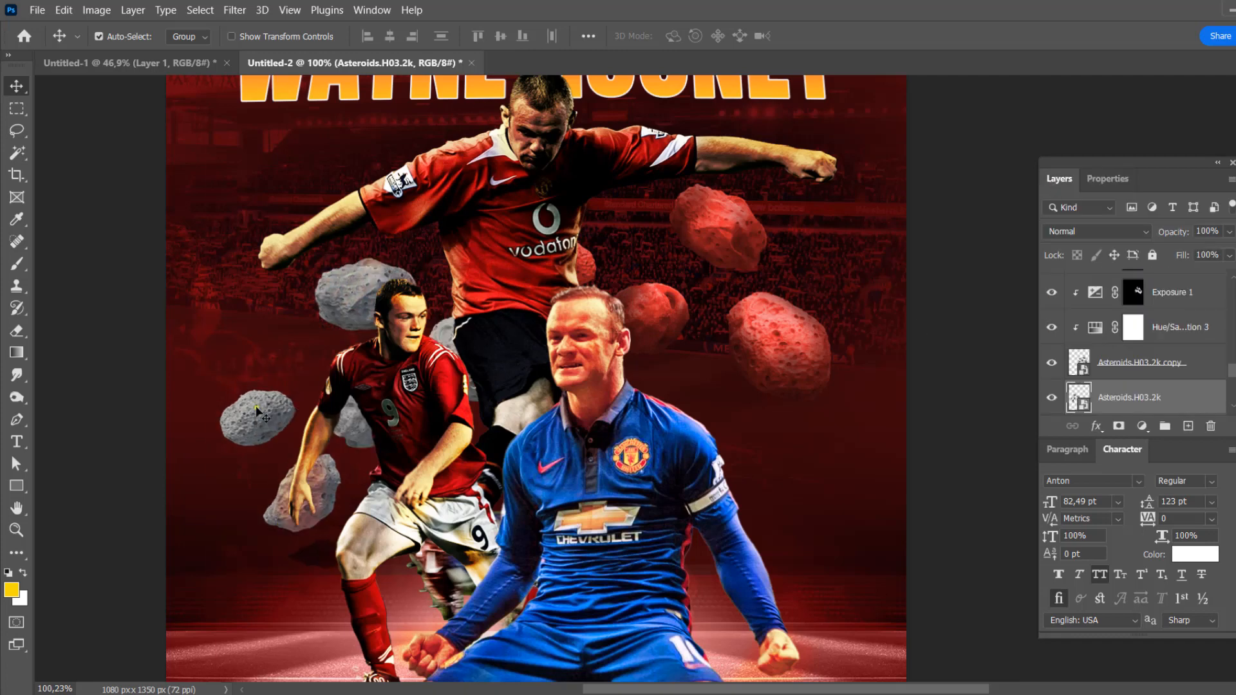
{"action": "key", "text": "Delete"}
Brighten the red rocks' edges with a clipped Exposure adjustment of +1,36, painted through its inverted mask.
{"action": "left_click", "coordinate": [1127, 391]}
{"action": "left_click", "coordinate": [1141, 425]}
{"action": "left_click", "coordinate": [1163, 222]}
{"action": "left_click_drag", "start_coordinate": [1133, 277], "coordinate": [1150, 277]}
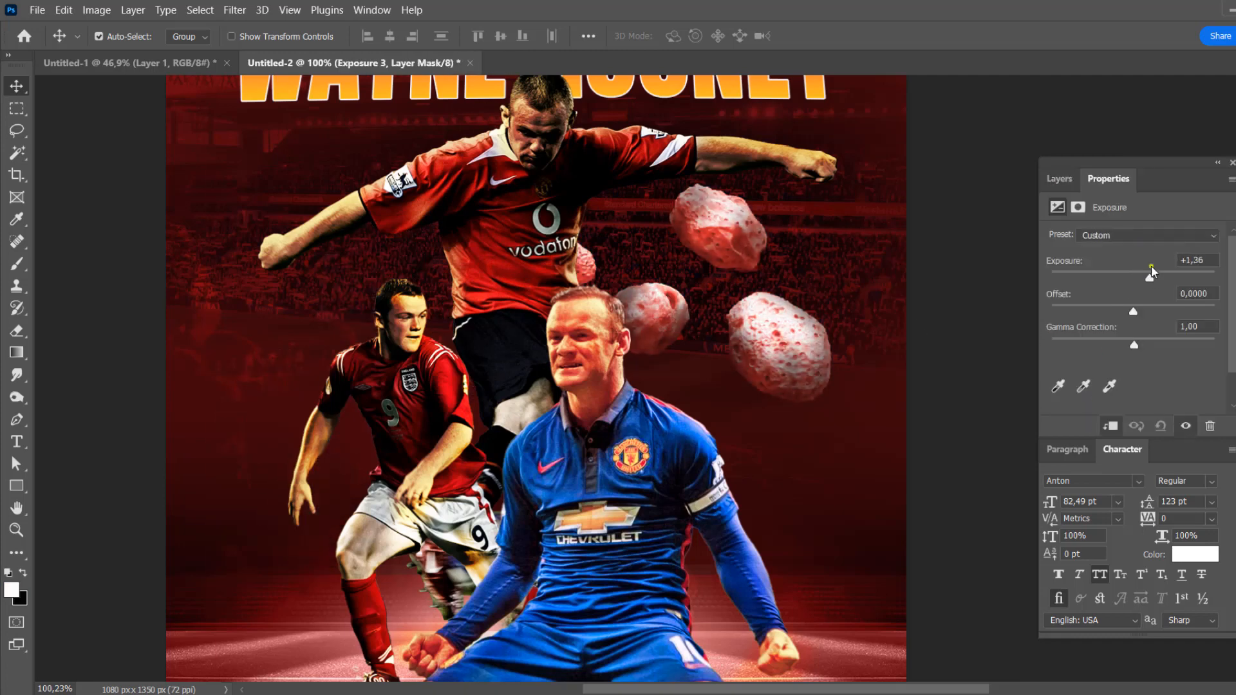
{"action": "left_click", "coordinate": [1059, 179]}
{"action": "key", "text": "ctrl+i"}
{"action": "key", "text": "b"}
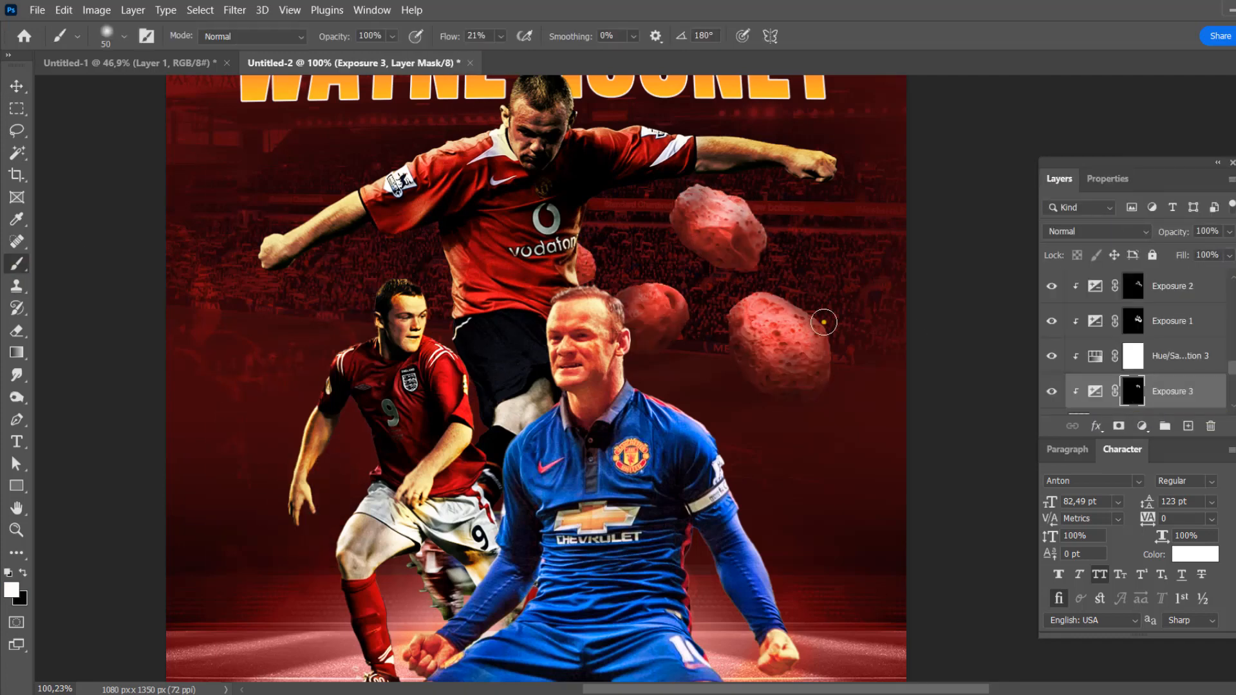
{"action": "scroll", "coordinate": [787, 381], "scroll_direction": "down", "scroll_amount": 3}
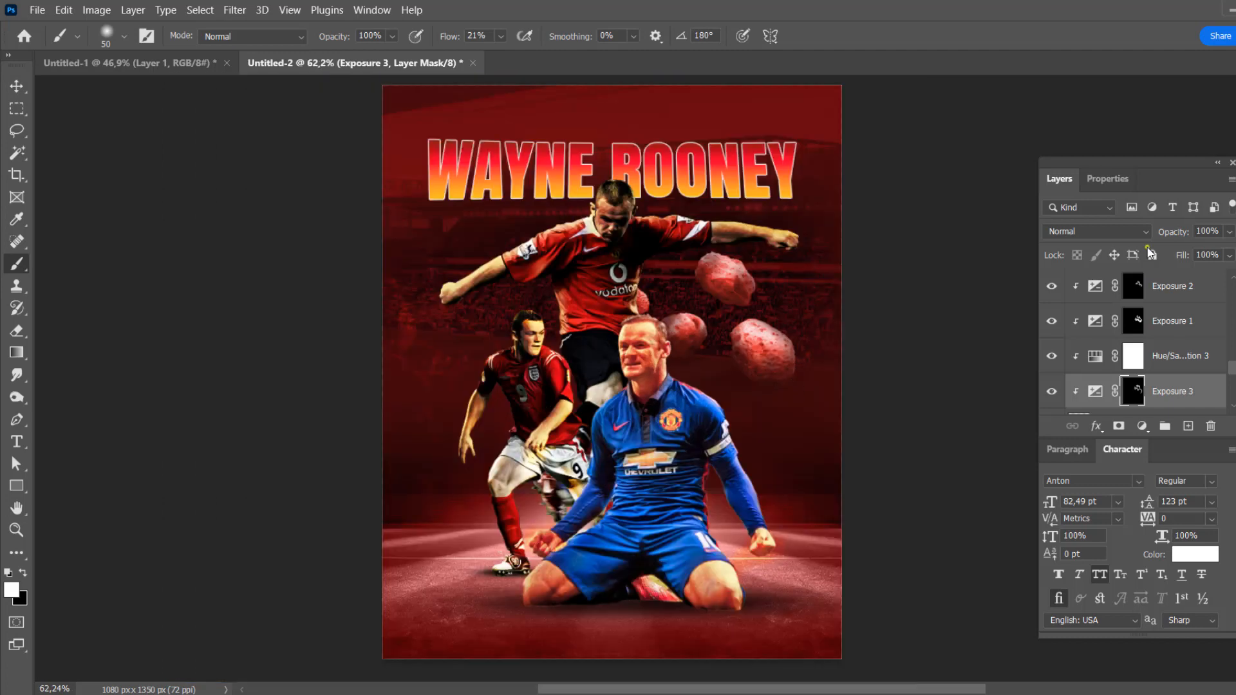
Duplicate the asteroids group, then shrink, flip and place the copy behind the players on the number 9 player's side.
{"action": "scroll", "coordinate": [1133, 335], "scroll_direction": "up", "scroll_amount": 5}
{"action": "left_click", "coordinate": [1117, 350]}
{"action": "key", "text": "ctrl+t"}
{"action": "left_click_drag", "start_coordinate": [720, 284], "coordinate": [555, 325]}
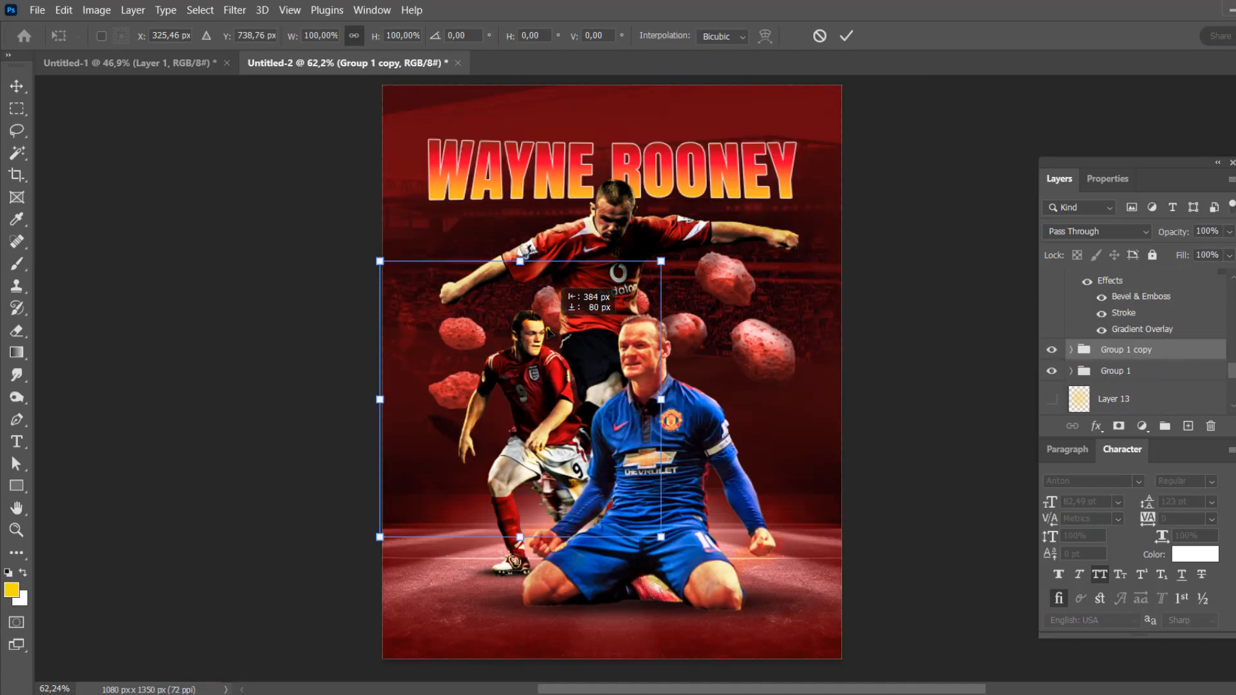
{"action": "left_click_drag", "start_coordinate": [662, 538], "coordinate": [619, 496]}
{"action": "left_click_drag", "start_coordinate": [566, 430], "coordinate": [567, 424]}
{"action": "right_click", "coordinate": [553, 378]}
{"action": "left_click", "coordinate": [593, 355]}
{"action": "key", "text": "Return"}
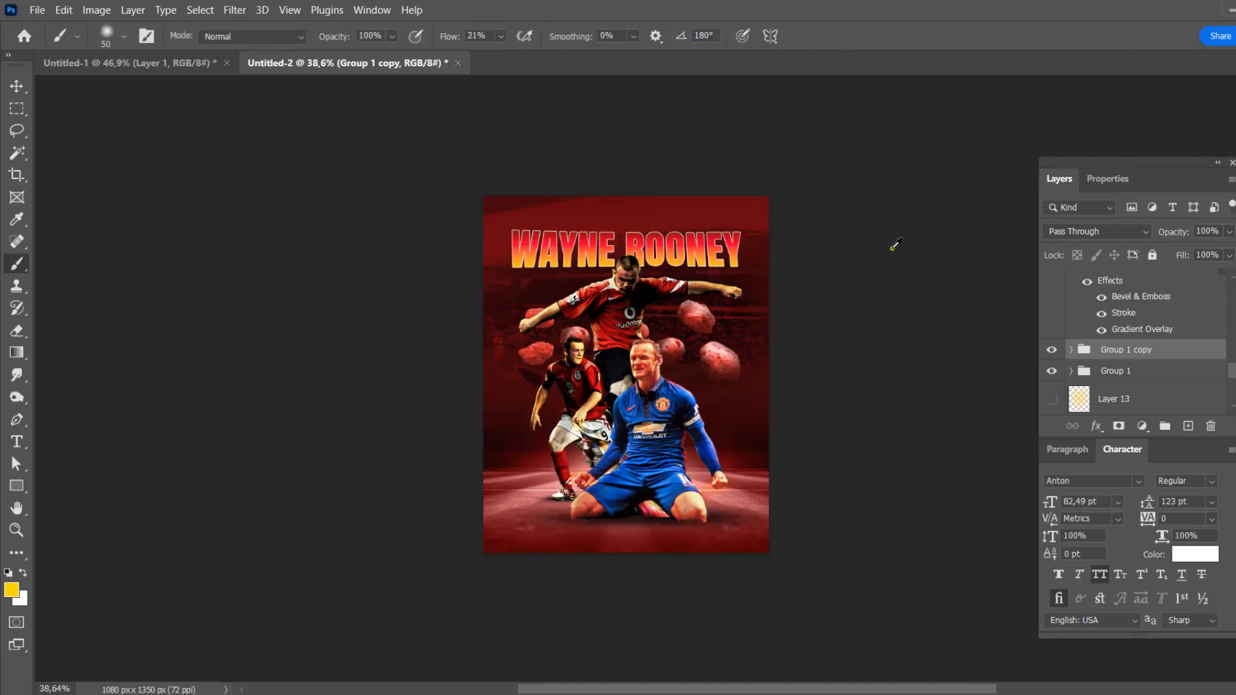
{"action": "scroll", "coordinate": [892, 248], "scroll_direction": "up", "scroll_amount": 5}
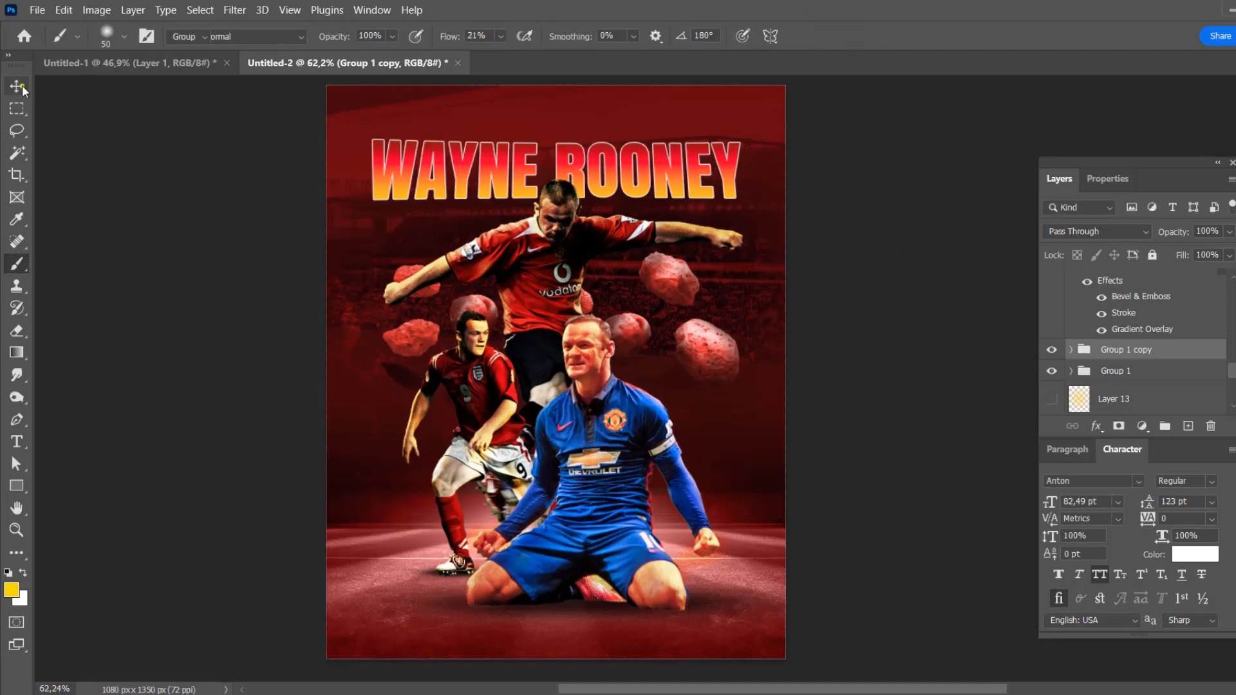
Paste the fire-and-sparks image below the asteroid groups and scale it down behind the players.
{"action": "left_click", "coordinate": [18, 86]}
{"action": "left_click", "coordinate": [1133, 402]}
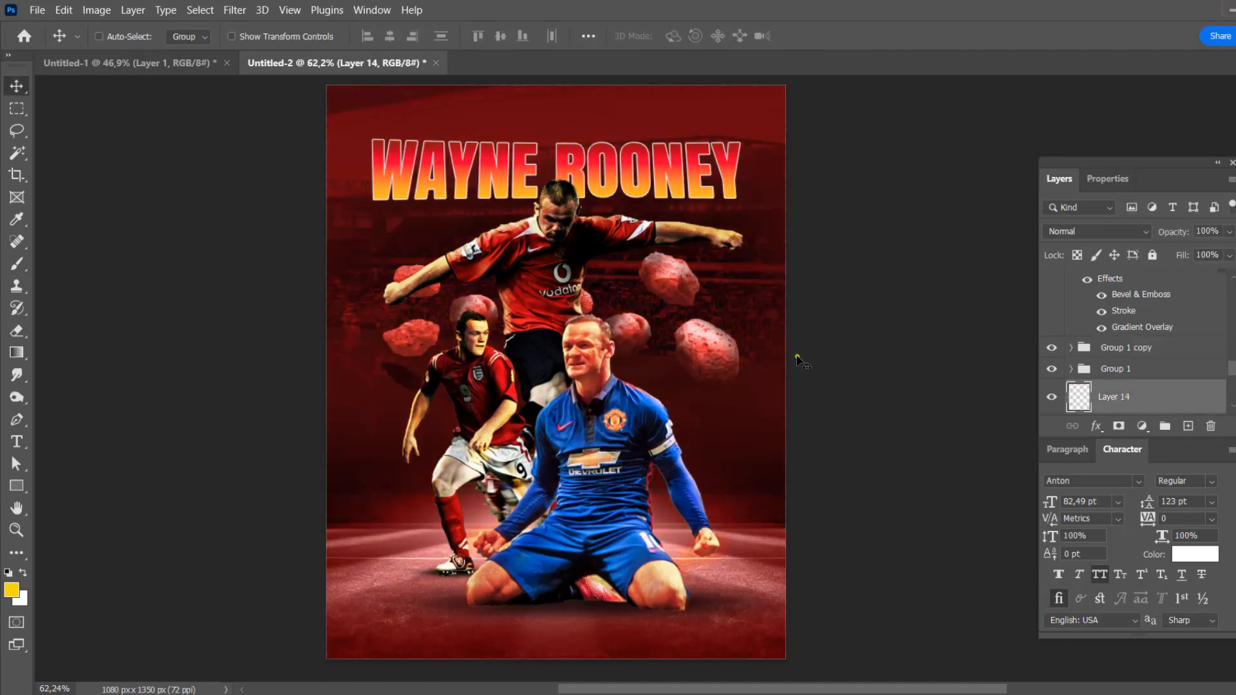
{"action": "key", "text": "ctrl+v"}
{"action": "key", "text": "ctrl+t"}
{"action": "scroll", "coordinate": [552, 241], "scroll_direction": "down", "scroll_amount": 8}
{"action": "left_click_drag", "start_coordinate": [921, 210], "coordinate": [676, 587]}
{"action": "left_click_drag", "start_coordinate": [590, 621], "coordinate": [643, 223]}
{"action": "left_click_drag", "start_coordinate": [727, 188], "coordinate": [732, 213]}
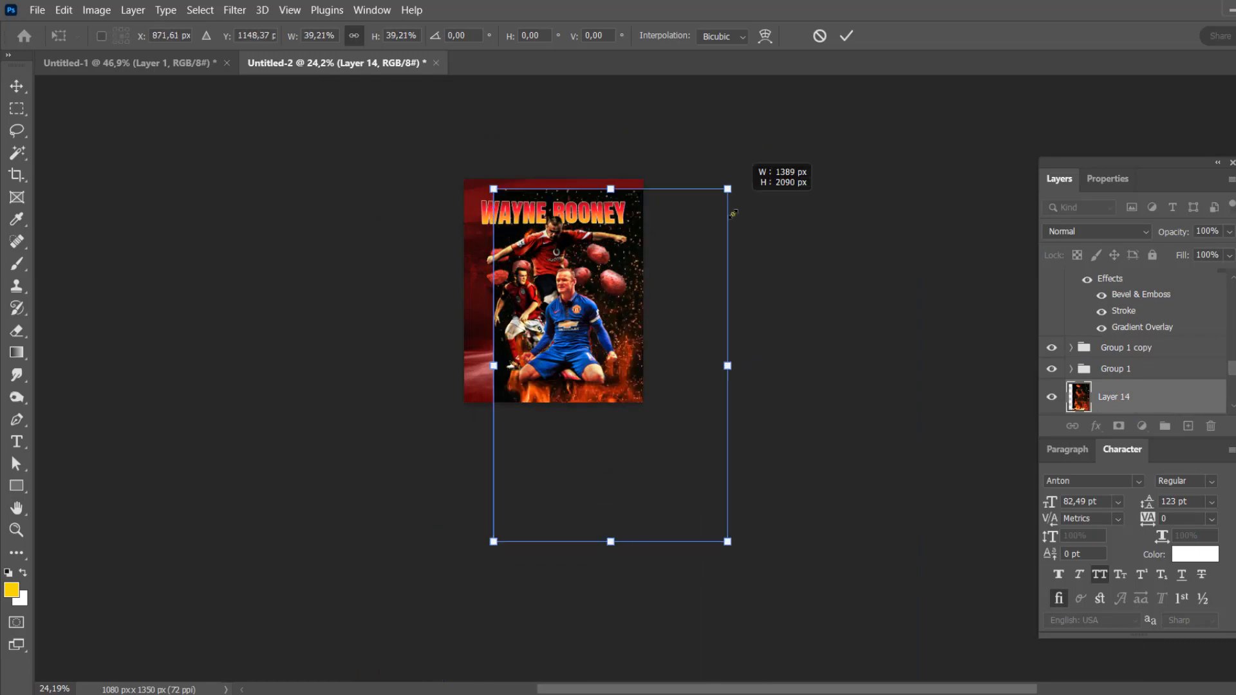
{"action": "scroll", "coordinate": [628, 365], "scroll_direction": "up", "scroll_amount": 4}
{"action": "key", "text": "Return"}
Set the fire layer's blend mode to Screen and scale it to about 90% behind the kneeling player.
{"action": "scroll", "coordinate": [607, 209], "scroll_direction": "up", "scroll_amount": 7}
{"action": "left_click", "coordinate": [1094, 232]}
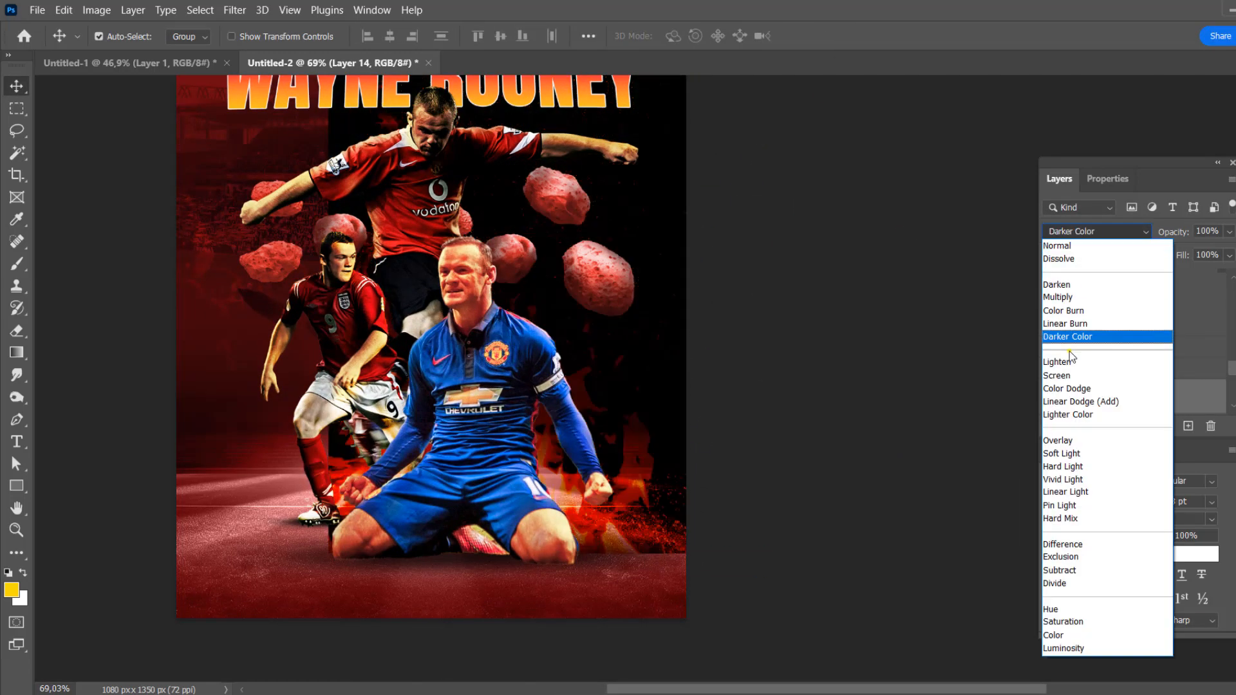
{"action": "left_click", "coordinate": [1056, 375]}
{"action": "scroll", "coordinate": [863, 212], "scroll_direction": "down", "scroll_amount": 2}
{"action": "key", "text": "ctrl+t"}
{"action": "left_click_drag", "start_coordinate": [781, 96], "coordinate": [741, 143]}
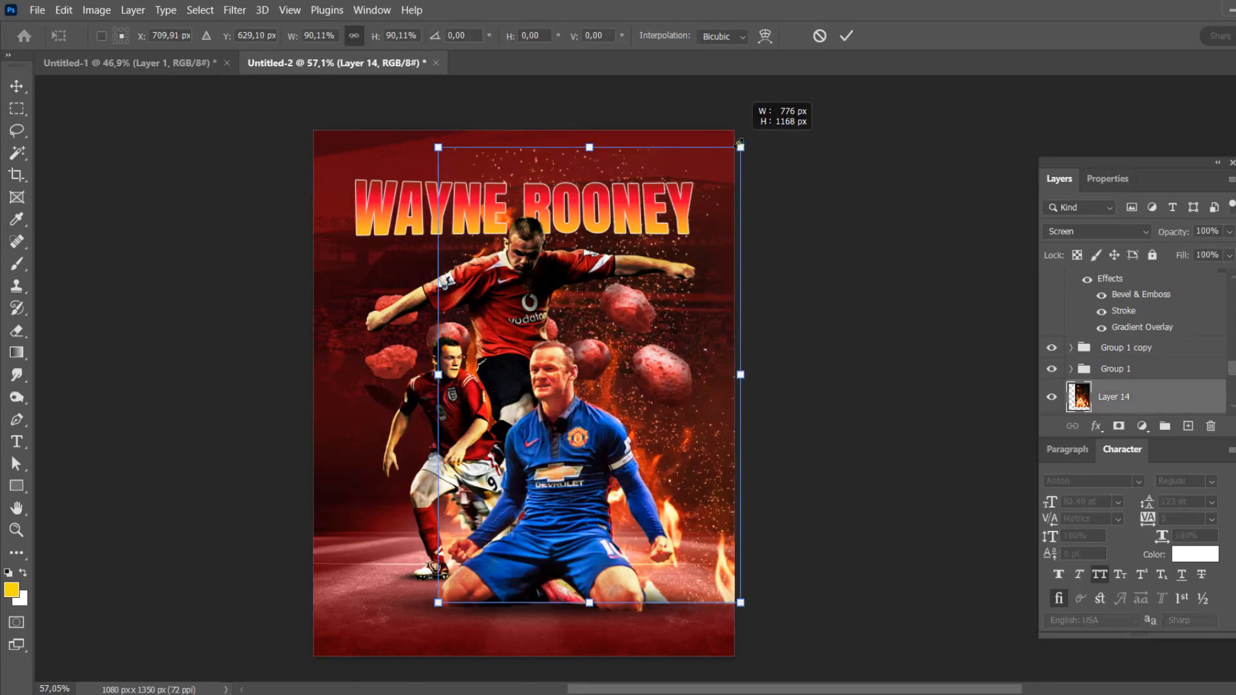
{"action": "left_click", "coordinate": [846, 36]}
Add a mask to the fire layer and paint out its hard inner edge with a soft black brush.
{"action": "left_click", "coordinate": [1118, 425]}
{"action": "key", "text": "b"}
{"action": "left_click", "coordinate": [11, 574]}
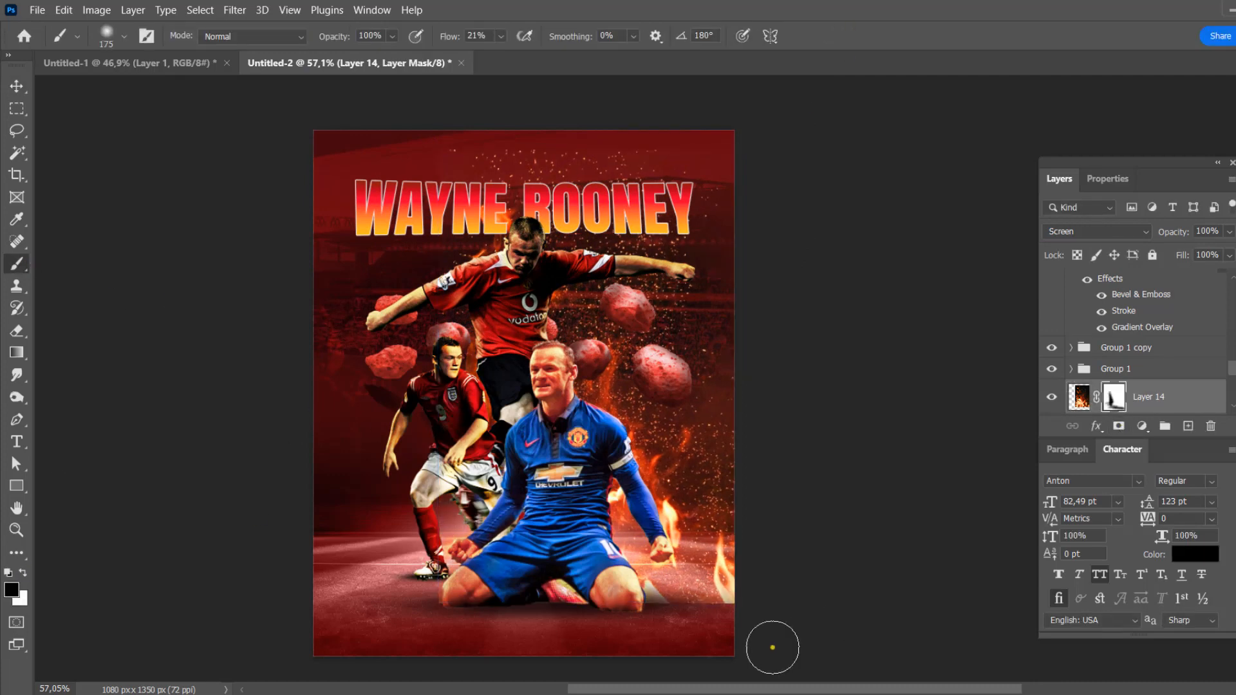
Duplicate the masked fire layer, then flip the copy vertically and rotate it about 179.2° onto the number 9 player's side.
{"action": "left_click", "coordinate": [16, 86]}
{"action": "key", "text": "ctrl+j"}
{"action": "key", "text": "ctrl+t"}
{"action": "right_click", "coordinate": [559, 302]}
{"action": "left_click", "coordinate": [602, 637]}
{"action": "left_click_drag", "start_coordinate": [586, 483], "coordinate": [480, 486]}
{"action": "left_click_drag", "start_coordinate": [640, 649], "coordinate": [645, 647]}
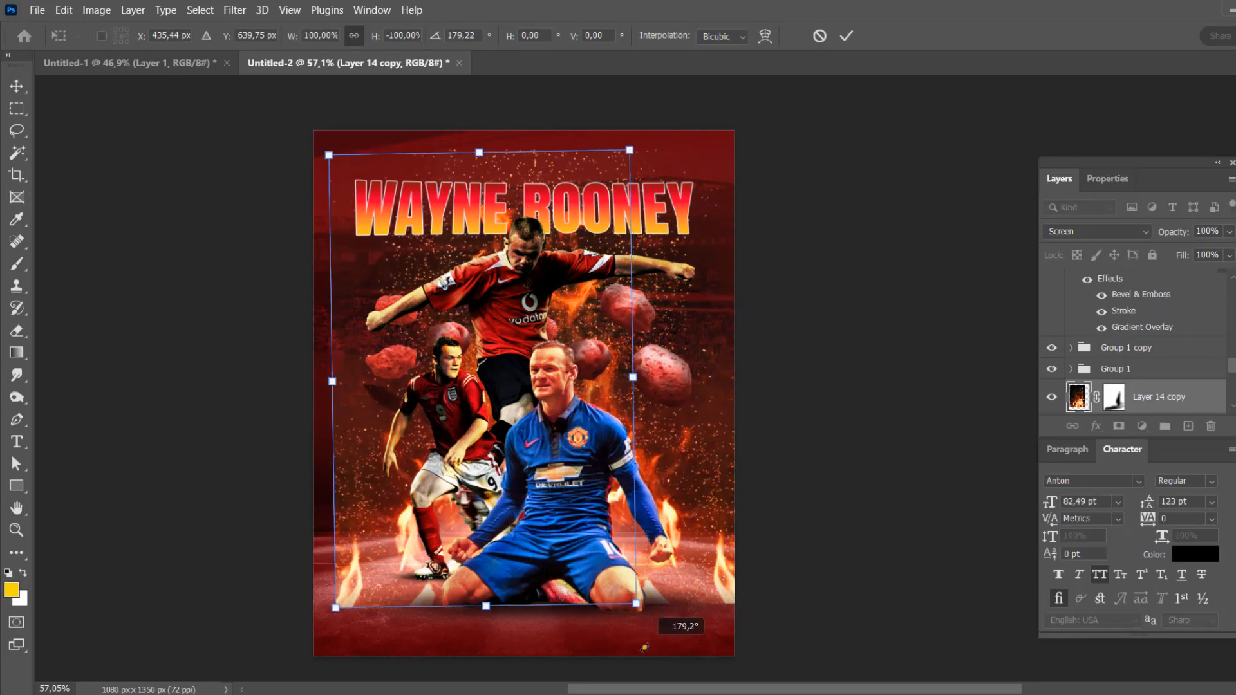
Warp the fire copy's lower outer corner inward and paint out its hard edge on the mask.
{"action": "right_click", "coordinate": [524, 419]}
{"action": "left_click", "coordinate": [550, 165]}
{"action": "left_click_drag", "start_coordinate": [351, 607], "coordinate": [440, 605]}
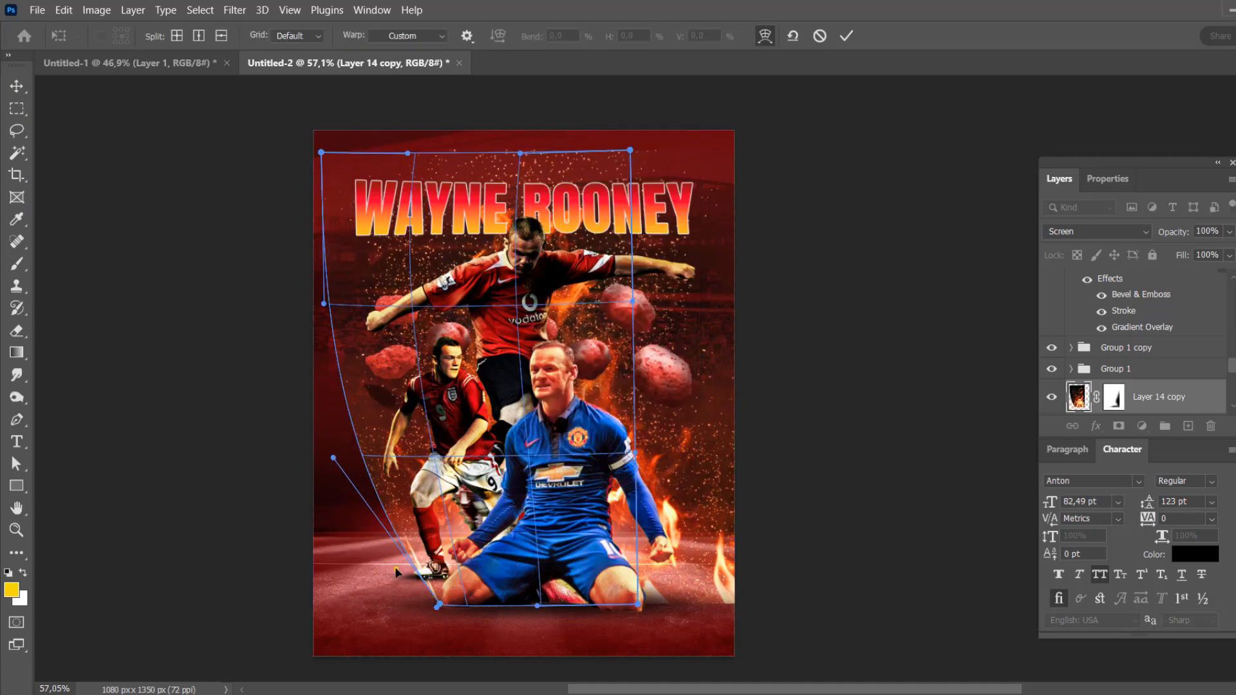
{"action": "left_click_drag", "start_coordinate": [333, 457], "coordinate": [292, 476]}
{"action": "left_click", "coordinate": [845, 36]}
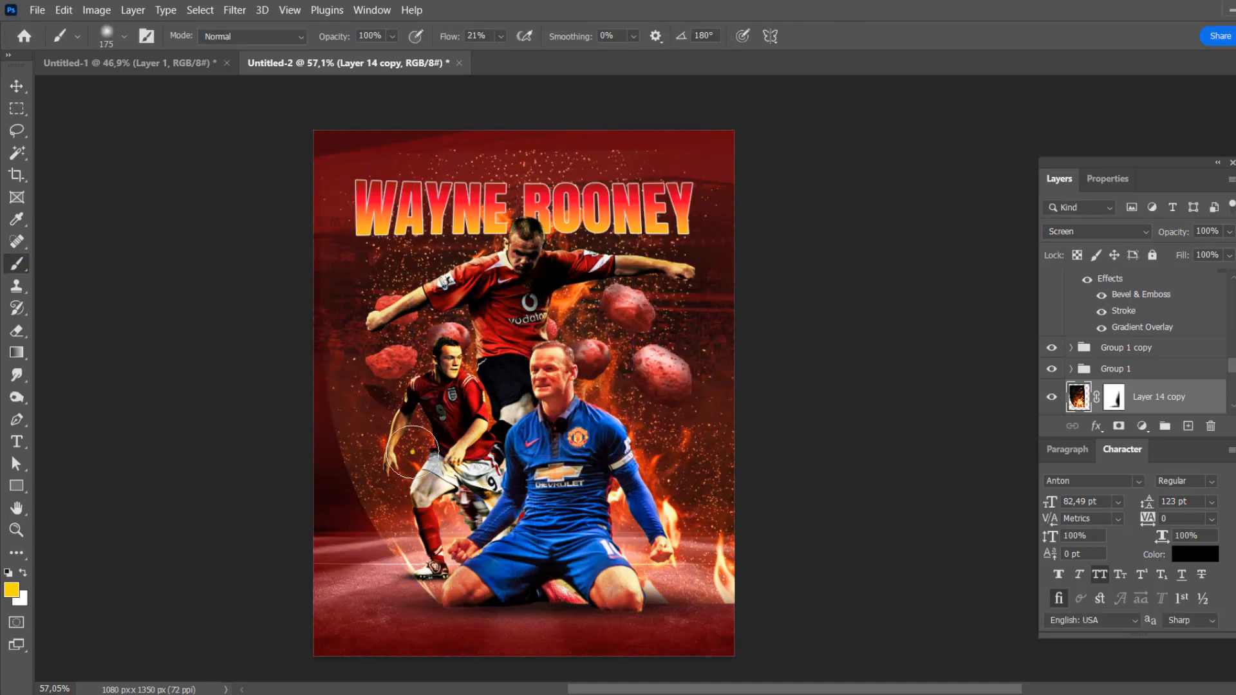
{"action": "scroll", "coordinate": [253, 245], "scroll_direction": "down", "scroll_amount": 2}
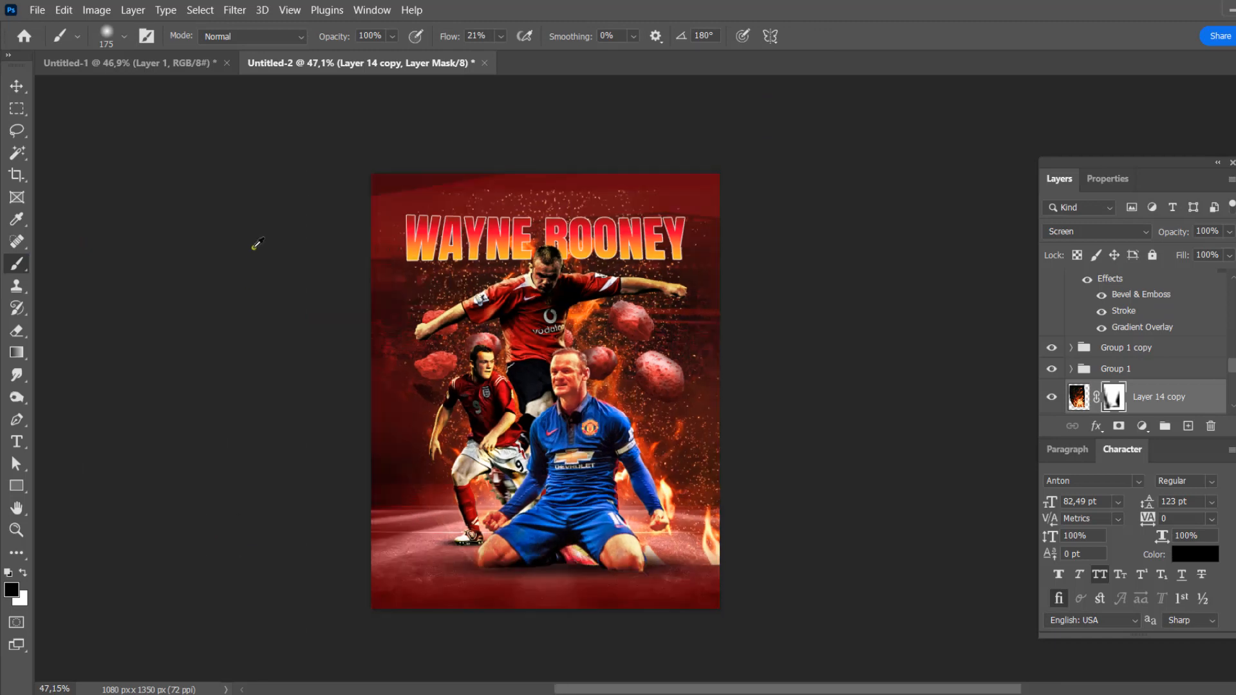
{"action": "scroll", "coordinate": [254, 246], "scroll_direction": "down", "scroll_amount": 1}
Place the cracked lava texture above the stadium layer and distort it into a floor plane beneath the players.
{"action": "scroll", "coordinate": [253, 246], "scroll_direction": "up", "scroll_amount": 2}
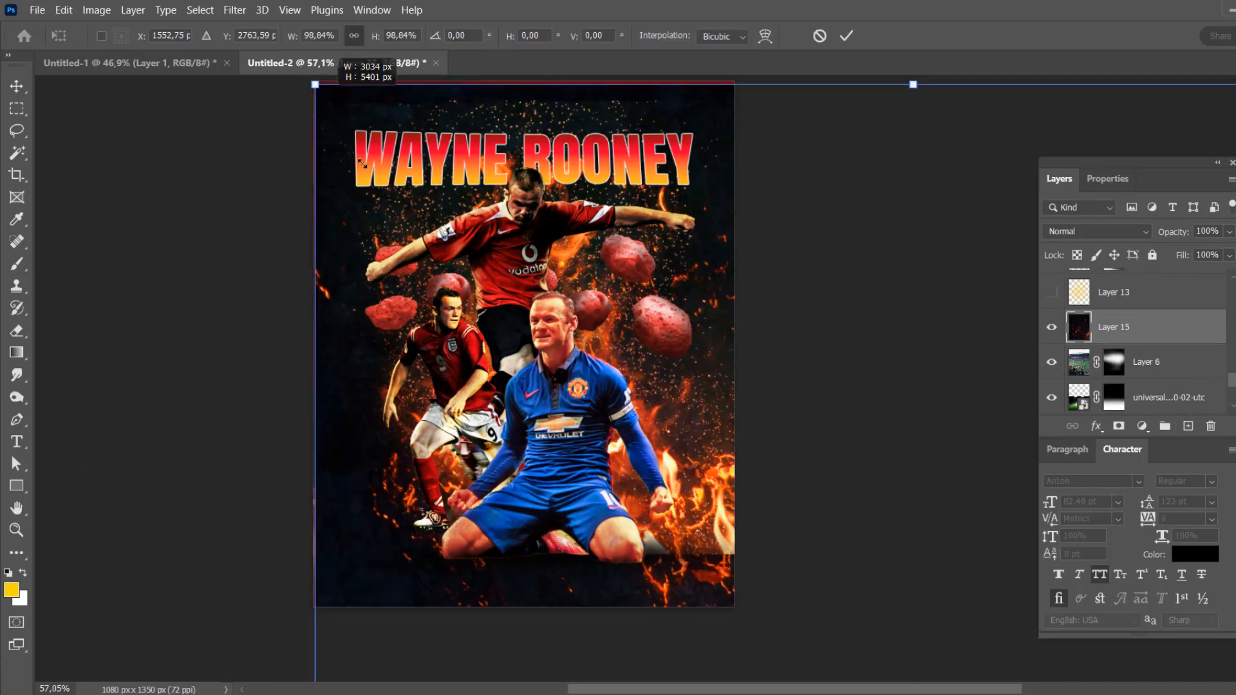
{"action": "scroll", "coordinate": [363, 165], "scroll_direction": "down", "scroll_amount": 2}
{"action": "left_click_drag", "start_coordinate": [708, 152], "coordinate": [386, 309]}
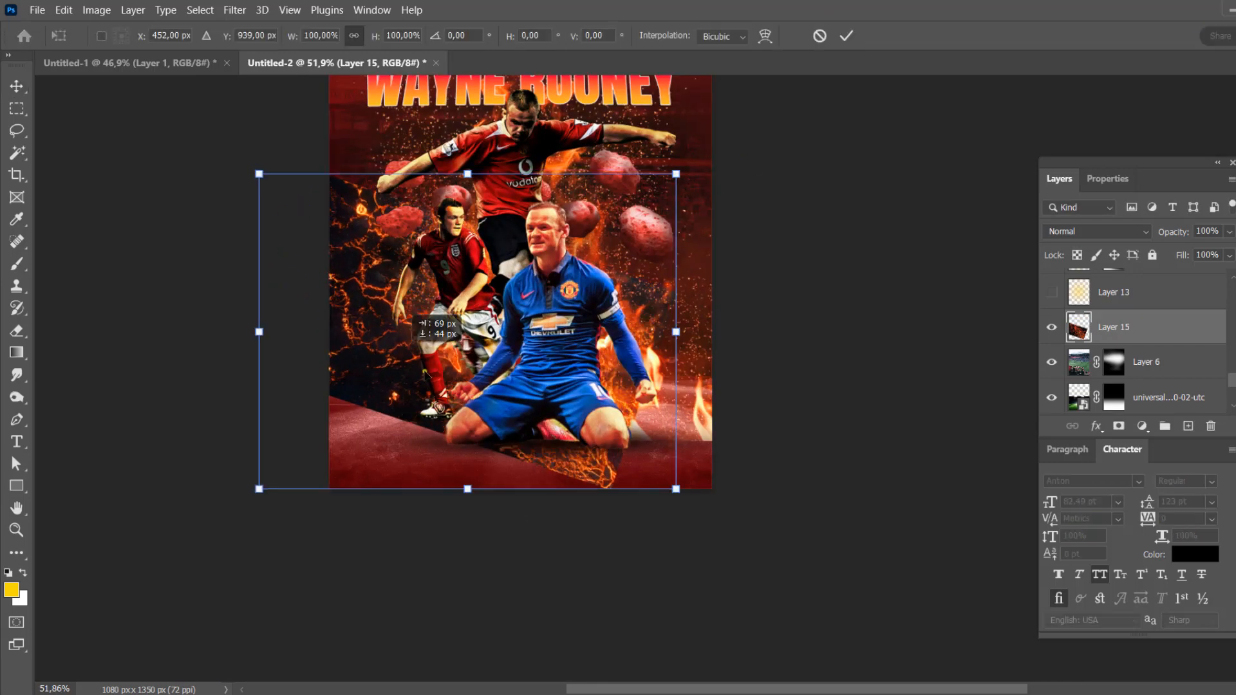
{"action": "left_click_drag", "start_coordinate": [425, 373], "coordinate": [533, 450]}
{"action": "left_click_drag", "start_coordinate": [367, 566], "coordinate": [129, 496]}
{"action": "left_click_drag", "start_coordinate": [367, 248], "coordinate": [379, 325]}
{"action": "left_click_drag", "start_coordinate": [786, 250], "coordinate": [814, 330]}
{"action": "left_click_drag", "start_coordinate": [130, 496], "coordinate": [28, 516]}
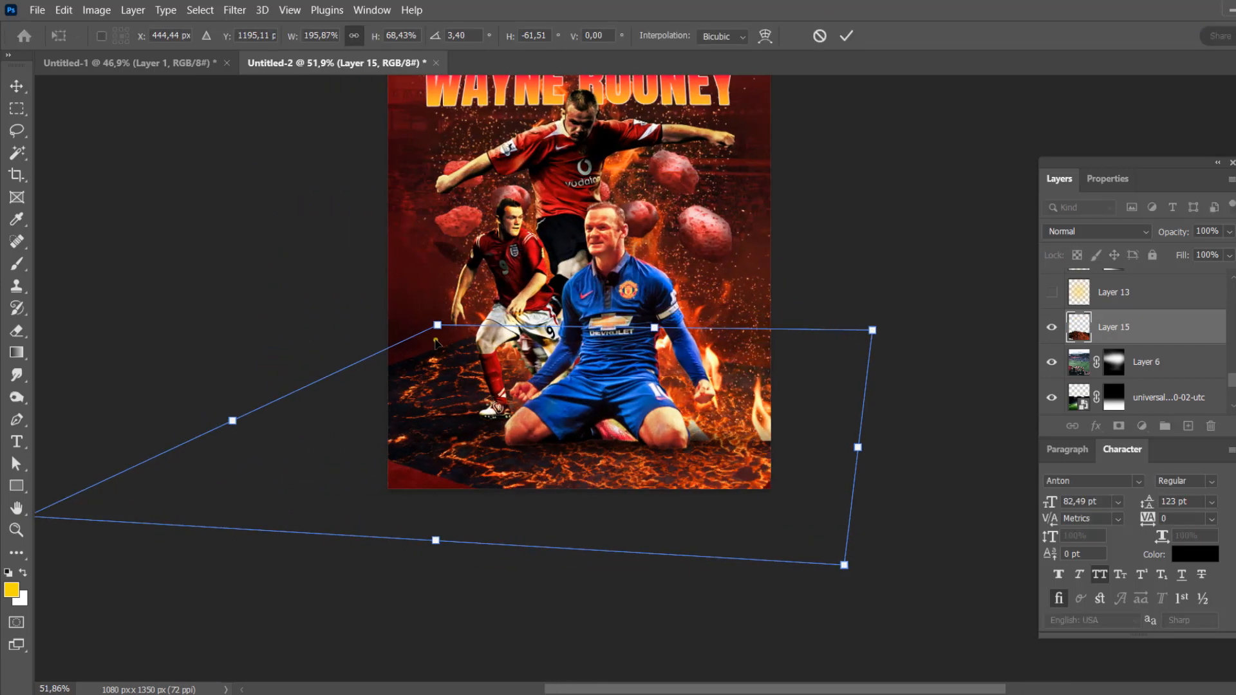
Reshape the lava plane's corners and far edge so it covers the poster's whole floor in perspective.
{"action": "left_click_drag", "start_coordinate": [437, 325], "coordinate": [437, 315]}
{"action": "scroll", "coordinate": [444, 360], "scroll_direction": "down", "scroll_amount": 2}
{"action": "left_click_drag", "start_coordinate": [472, 513], "coordinate": [438, 551]}
{"action": "left_click_drag", "start_coordinate": [475, 325], "coordinate": [389, 317]}
{"action": "left_click_drag", "start_coordinate": [836, 339], "coordinate": [902, 282]}
{"action": "left_click_drag", "start_coordinate": [778, 571], "coordinate": [807, 575]}
{"action": "left_click_drag", "start_coordinate": [389, 317], "coordinate": [330, 301]}
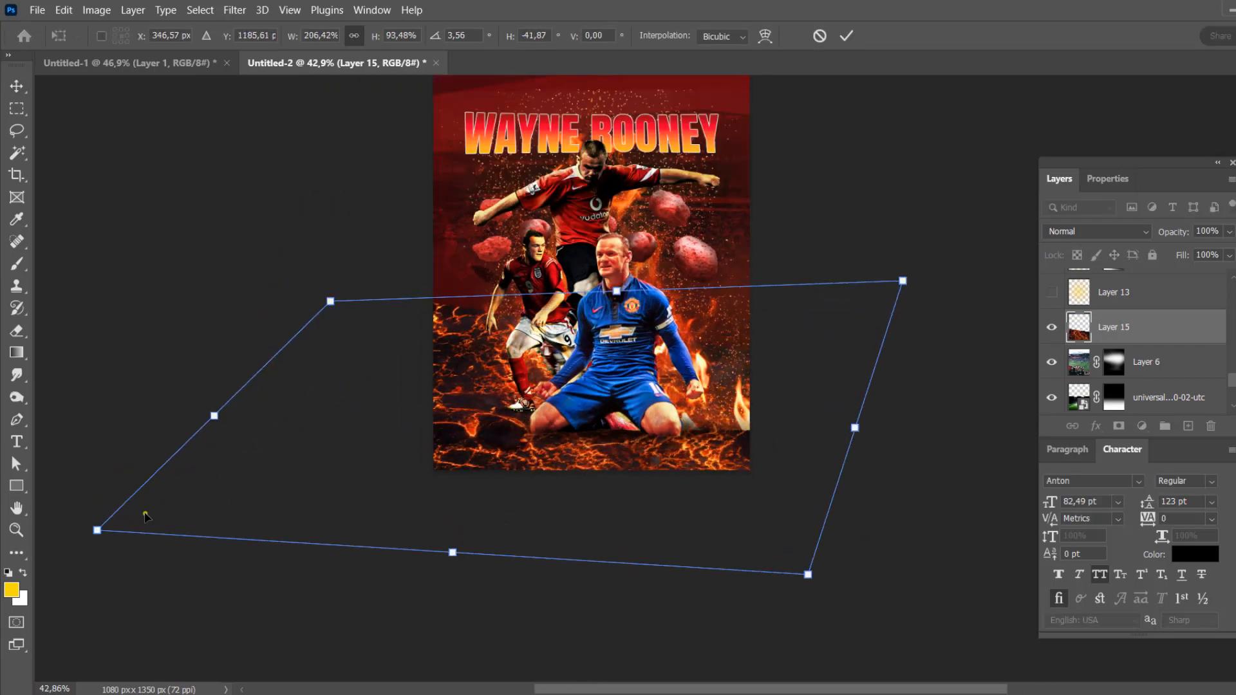
{"action": "left_click_drag", "start_coordinate": [97, 530], "coordinate": [149, 458]}
{"action": "left_click_drag", "start_coordinate": [616, 291], "coordinate": [618, 369]}
{"action": "left_click_drag", "start_coordinate": [764, 493], "coordinate": [804, 480]}
{"action": "left_click_drag", "start_coordinate": [189, 444], "coordinate": [149, 423]}
{"action": "left_click_drag", "start_coordinate": [847, 560], "coordinate": [995, 626]}
{"action": "left_click", "coordinate": [845, 36]}
Set the lava floor layer's blend mode to Screen and deselect it.
{"action": "scroll", "coordinate": [726, 277], "scroll_direction": "up", "scroll_amount": 2}
{"action": "left_click", "coordinate": [1094, 231]}
{"action": "left_click", "coordinate": [1069, 377]}
{"action": "left_click", "coordinate": [901, 322]}
{"action": "scroll", "coordinate": [562, 335], "scroll_direction": "up", "scroll_amount": 3}
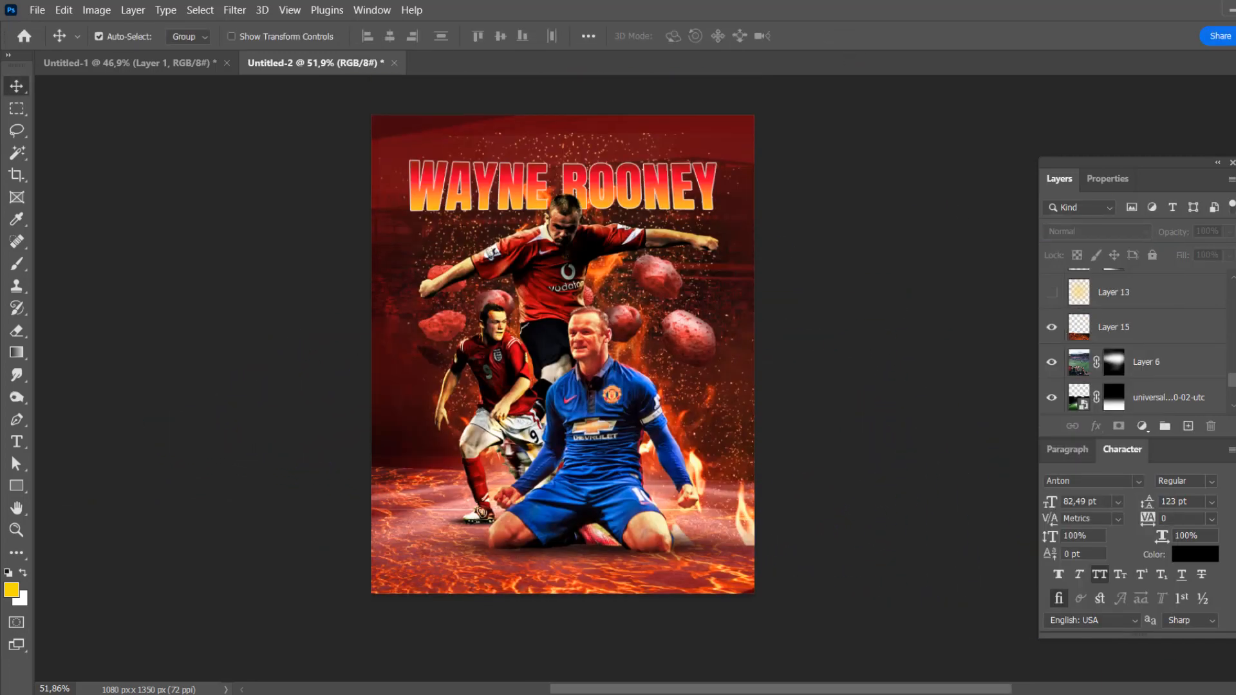
Paint out the hard lower edge of the flames beside the kneeling player with the brush.
{"action": "left_click", "coordinate": [731, 512]}
{"action": "left_click", "coordinate": [1113, 287]}
{"action": "left_click", "coordinate": [16, 263]}
{"action": "left_click_drag", "start_coordinate": [747, 484], "coordinate": [780, 577]}
Duplicate the WAYNE ROONEY title layer and rasterize the copy.
{"action": "scroll", "coordinate": [515, 270], "scroll_direction": "up", "scroll_amount": 2}
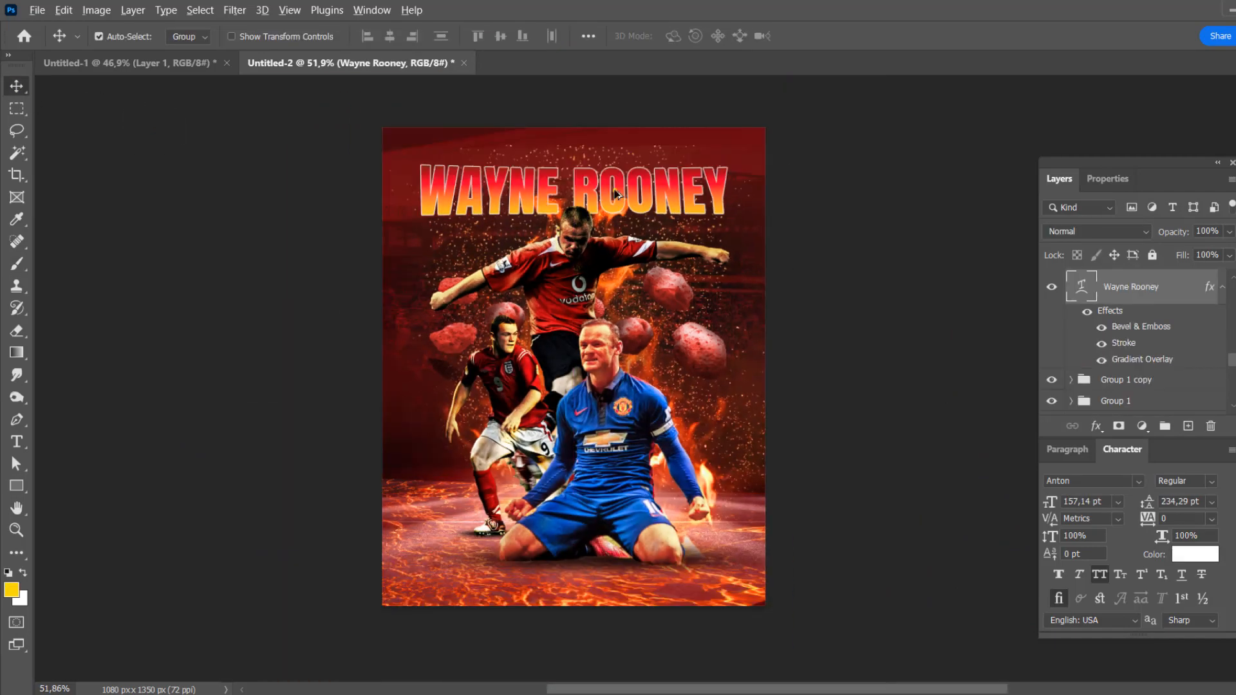
{"action": "scroll", "coordinate": [589, 155], "scroll_direction": "up", "scroll_amount": 3}
{"action": "scroll", "coordinate": [589, 155], "scroll_direction": "down", "scroll_amount": 2}
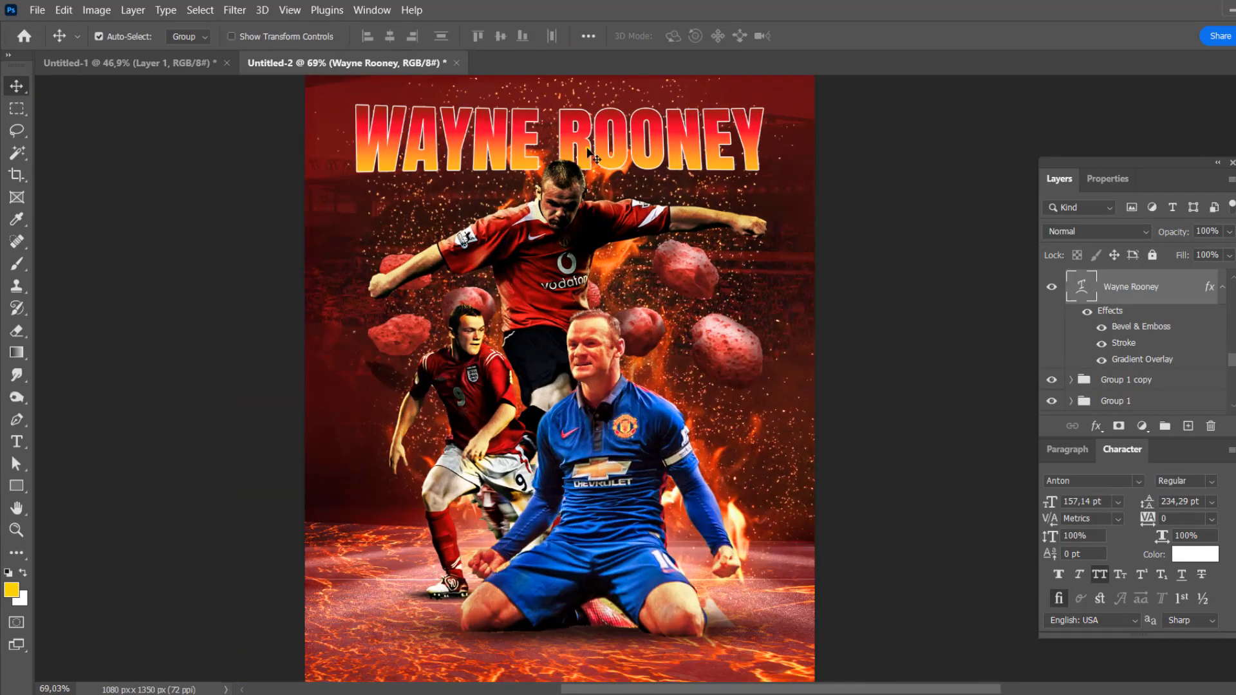
{"action": "key", "text": "ctrl+j"}
{"action": "right_click", "coordinate": [1190, 287]}
{"action": "left_click", "coordinate": [1026, 301]}
Apply the Extrude effect to the title and keep the flat title copy stacked above the extrusion.
{"action": "left_click", "coordinate": [234, 9]}
{"action": "left_click", "coordinate": [480, 380]}
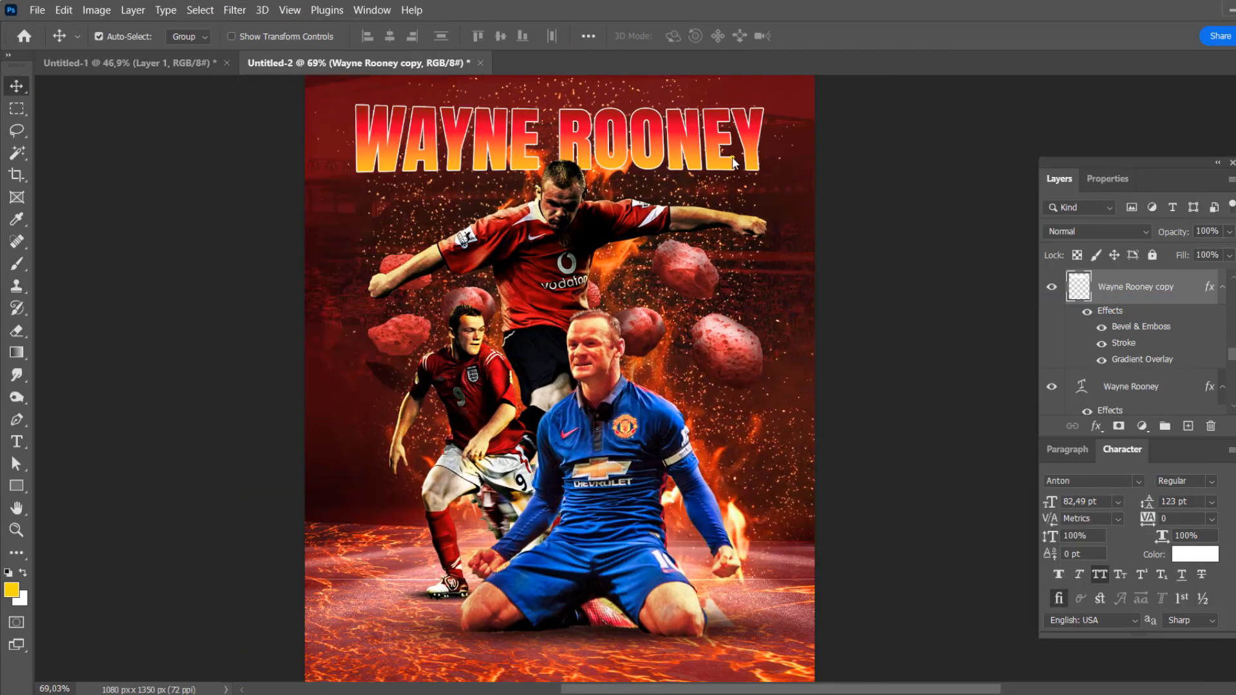
{"action": "key", "text": "Return"}
{"action": "left_click_drag", "start_coordinate": [1080, 390], "coordinate": [1074, 284]}
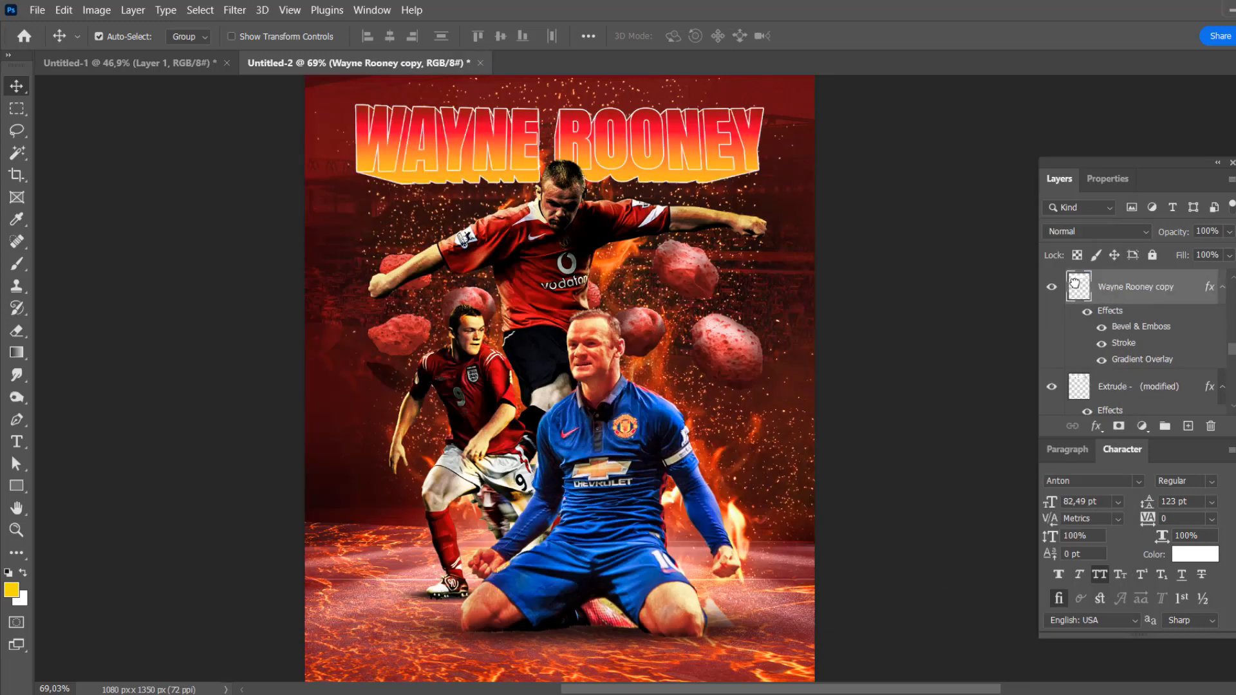
Give the title's extrusion layer a Color Overlay of #2d0a09 and turn off its Stroke effect.
{"action": "left_click", "coordinate": [1097, 385]}
{"action": "left_click", "coordinate": [1048, 345]}
{"action": "left_click", "coordinate": [1031, 513]}
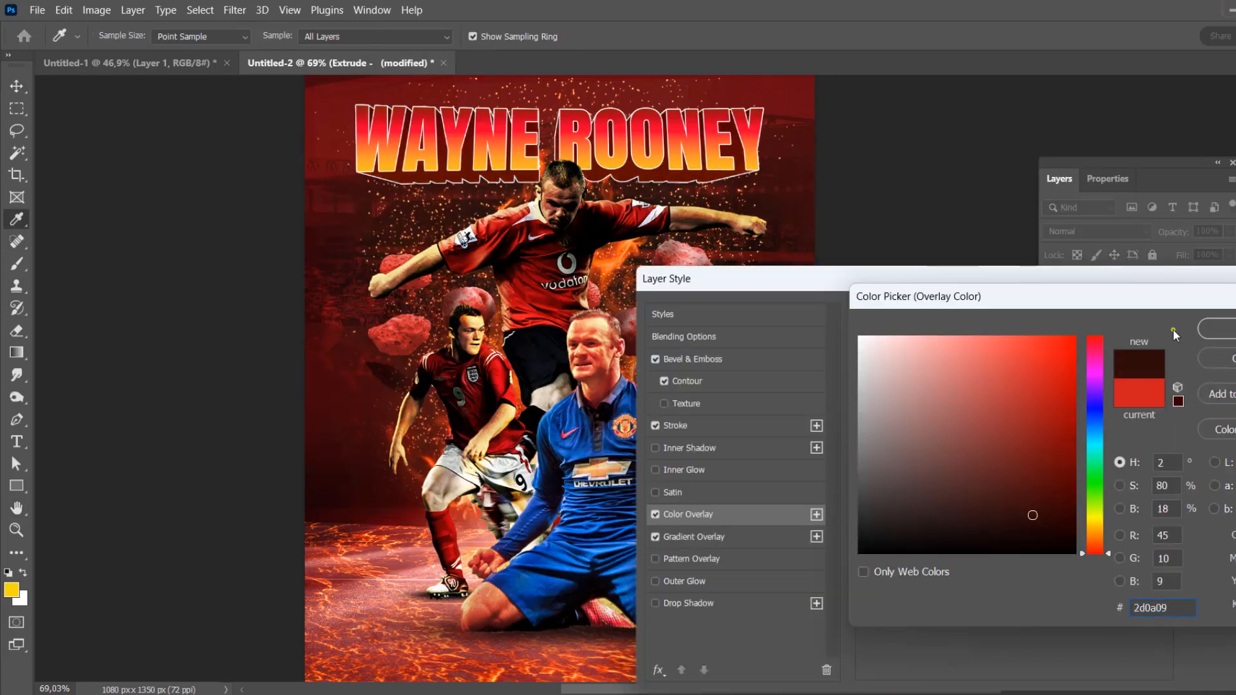
{"action": "left_click", "coordinate": [1216, 329]}
{"action": "left_click", "coordinate": [1217, 314]}
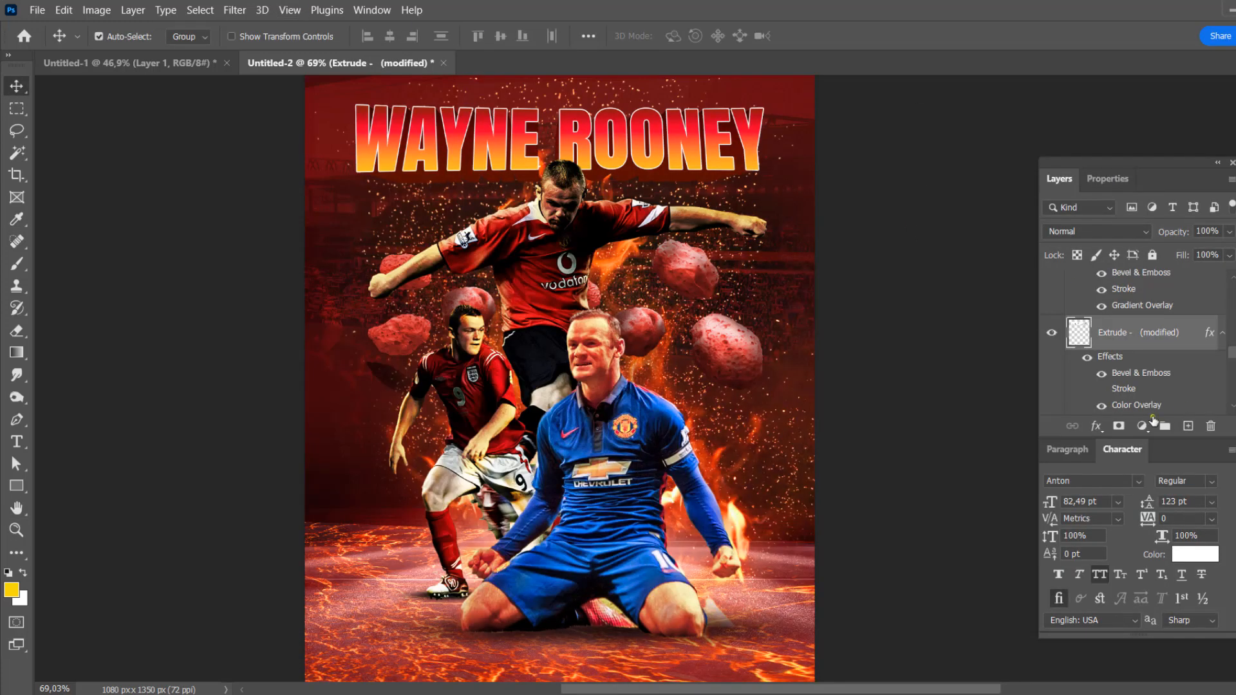
Add an adjustment layer above the title's extrusion layer, then deselect all layers.
{"action": "left_click", "coordinate": [1141, 425]}
{"action": "left_click", "coordinate": [1171, 202]}
{"action": "left_click", "coordinate": [877, 152]}
{"action": "scroll", "coordinate": [636, 238], "scroll_direction": "down", "scroll_amount": 2}
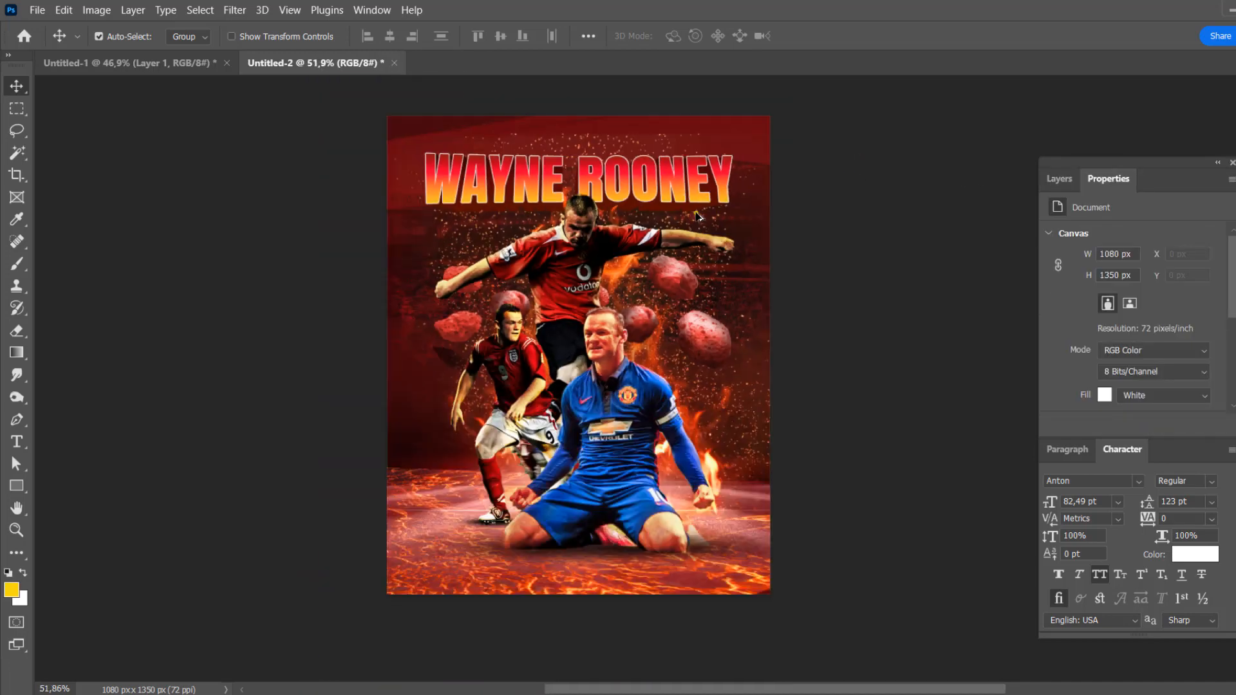
{"action": "scroll", "coordinate": [697, 216], "scroll_direction": "down", "scroll_amount": 1}
Stamp all visible layers into a new layer at the top of the layer stack.
{"action": "left_click", "coordinate": [1059, 178]}
{"action": "scroll", "coordinate": [1129, 262], "scroll_direction": "up", "scroll_amount": 3}
{"action": "left_click", "coordinate": [1166, 286]}
{"action": "left_click", "coordinate": [1186, 425]}
{"action": "key", "text": "ctrl+alt+shift+e"}
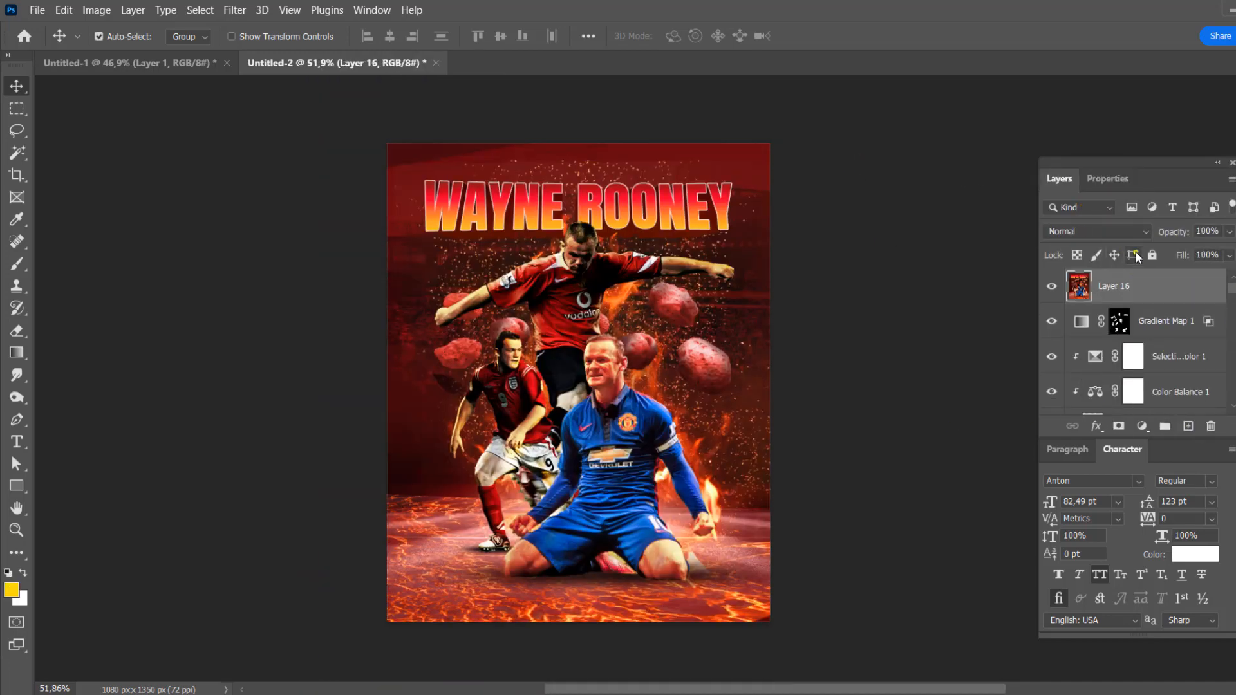
Add a Color Lookup adjustment above the stamped layer using the Crisp_Winter.look 3DLUT file.
{"action": "left_click", "coordinate": [1142, 425]}
{"action": "left_click", "coordinate": [1169, 338]}
{"action": "left_click", "coordinate": [1165, 236]}
{"action": "left_click", "coordinate": [1152, 141]}
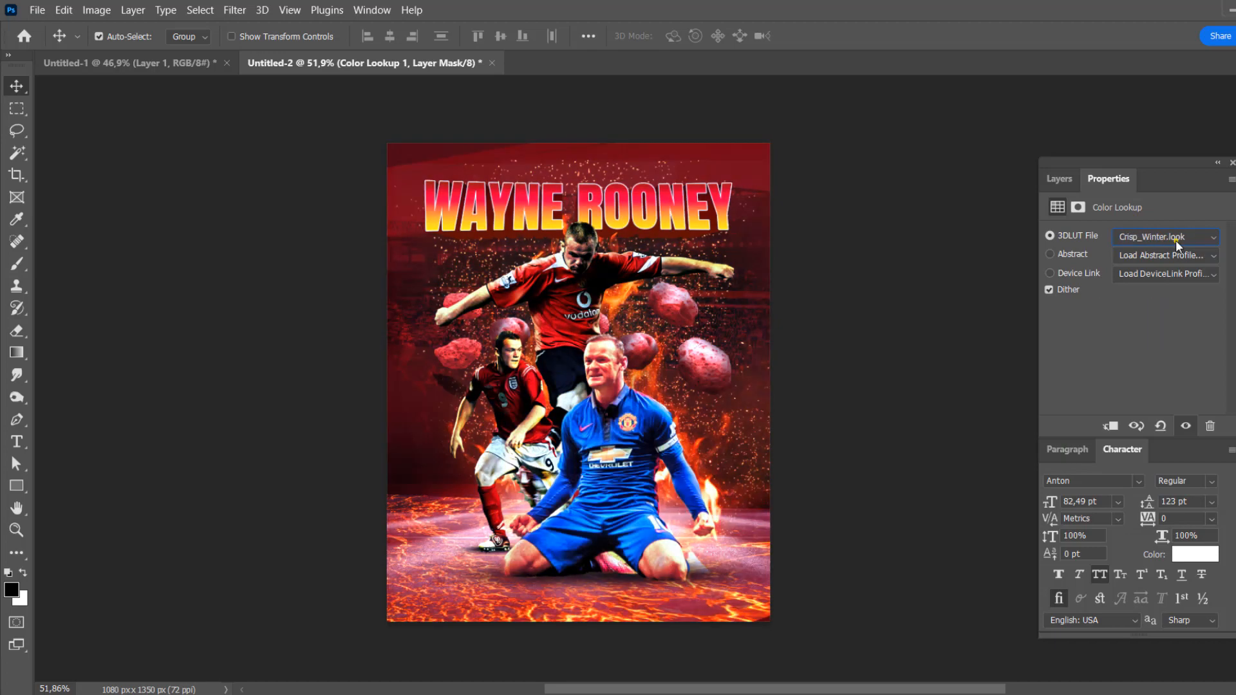
Try other 3DLUT files on the Color Lookup adjustment and settle on Crisp_Warm.look.
{"action": "scroll", "coordinate": [1175, 241], "scroll_direction": "down", "scroll_amount": 13}
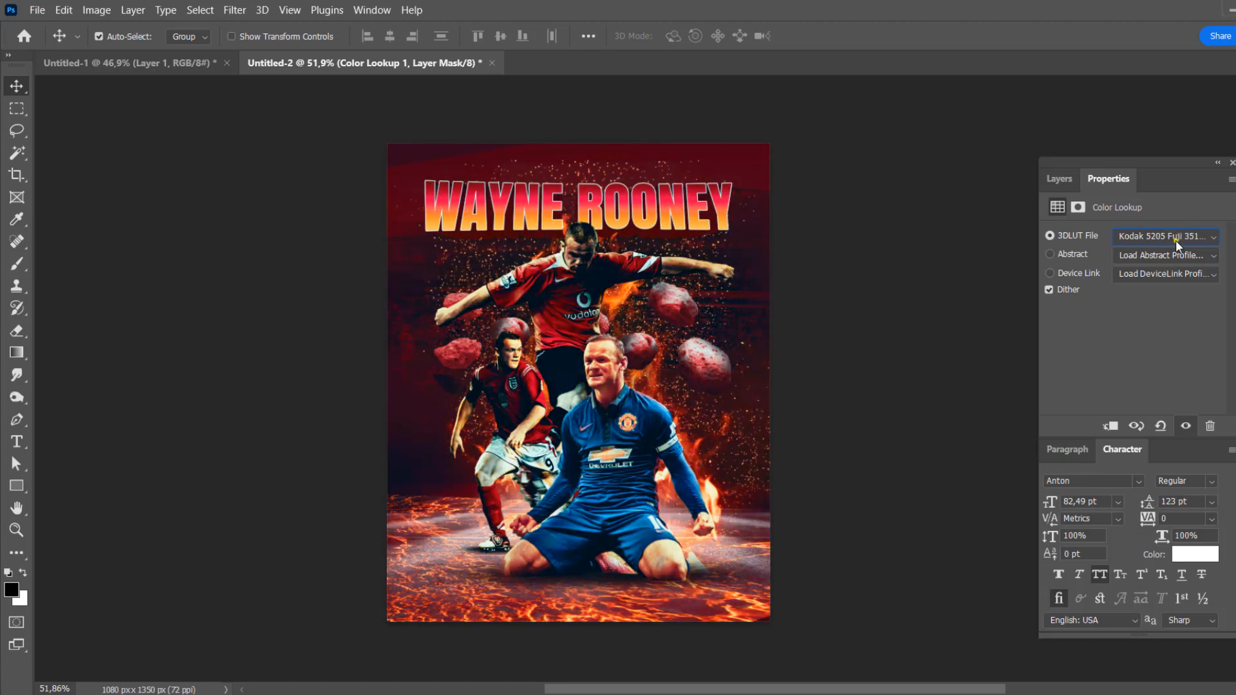
{"action": "scroll", "coordinate": [1175, 240], "scroll_direction": "down", "scroll_amount": 9}
{"action": "left_click", "coordinate": [1175, 240]}
{"action": "left_click", "coordinate": [1164, 72]}
{"action": "scroll", "coordinate": [1165, 233], "scroll_direction": "down", "scroll_amount": 3}
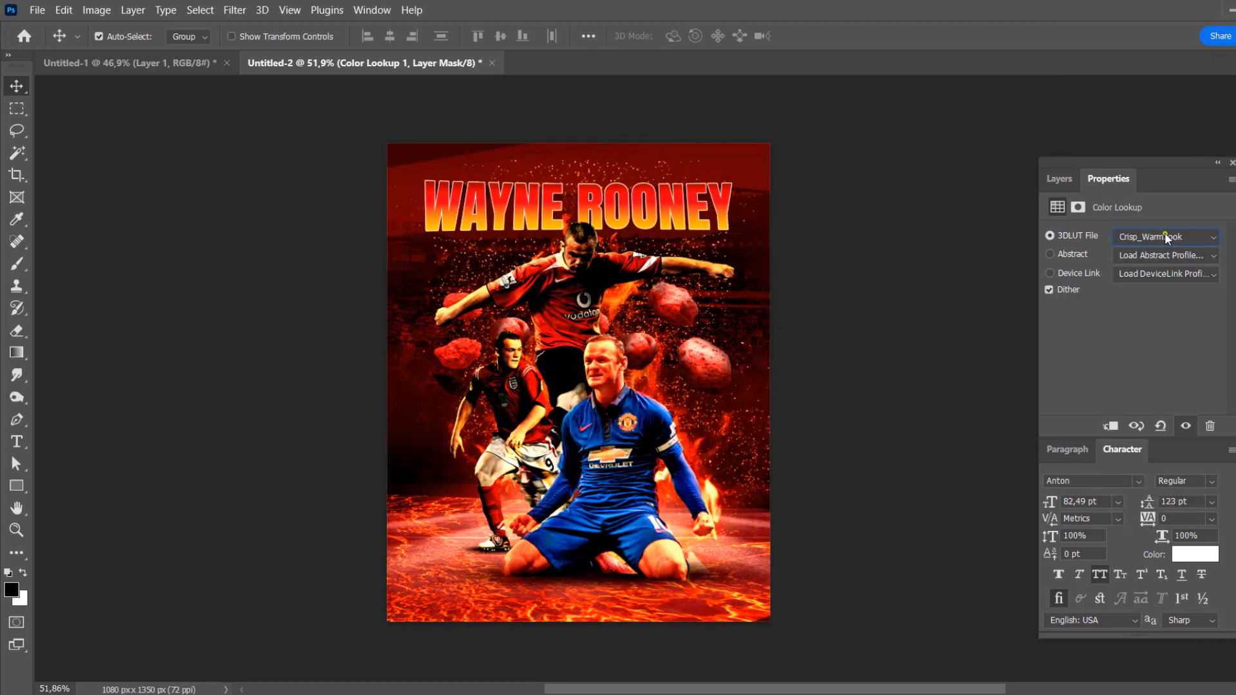
Set the Color Lookup layer's blend mode to Soft Light and its opacity to 39%.
{"action": "left_click", "coordinate": [1058, 178]}
{"action": "left_click", "coordinate": [1096, 231]}
{"action": "left_click", "coordinate": [1065, 453]}
{"action": "left_click", "coordinate": [1228, 231]}
{"action": "left_click_drag", "start_coordinate": [1196, 252], "coordinate": [1180, 250]}
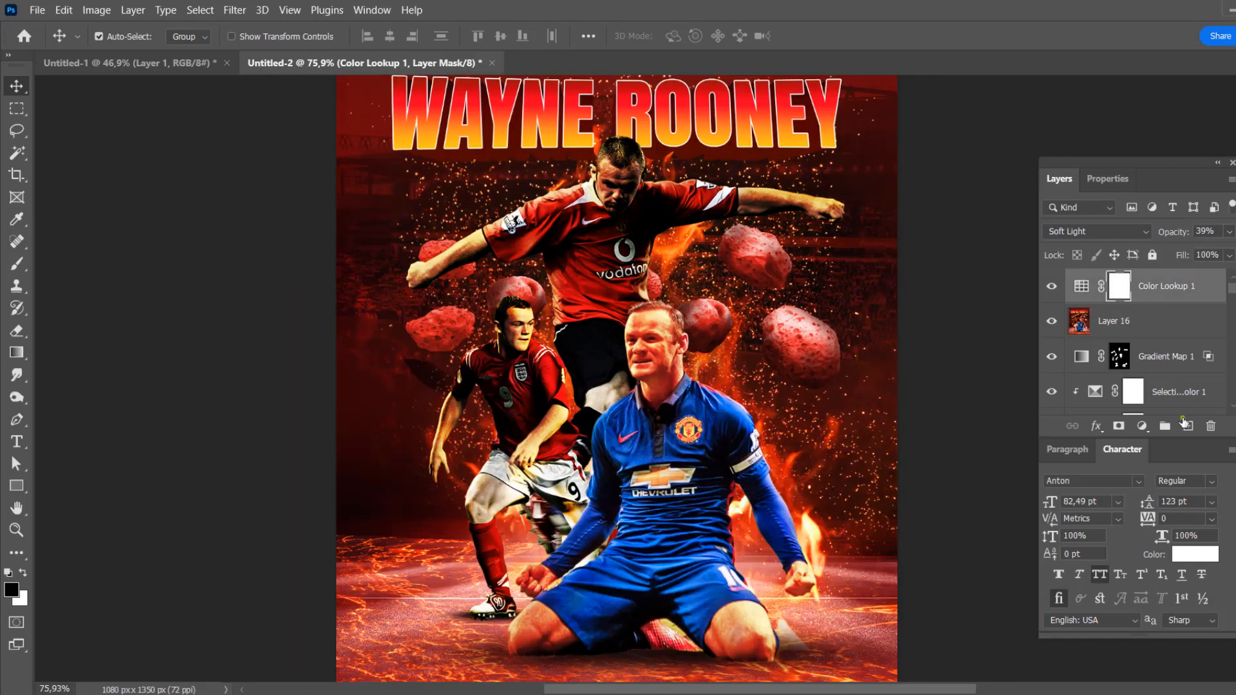
Stamp all visible layers into a new layer on top of the stack and open the Camera Raw filter for it.
{"action": "key", "text": "ctrl+shift+alt+e"}
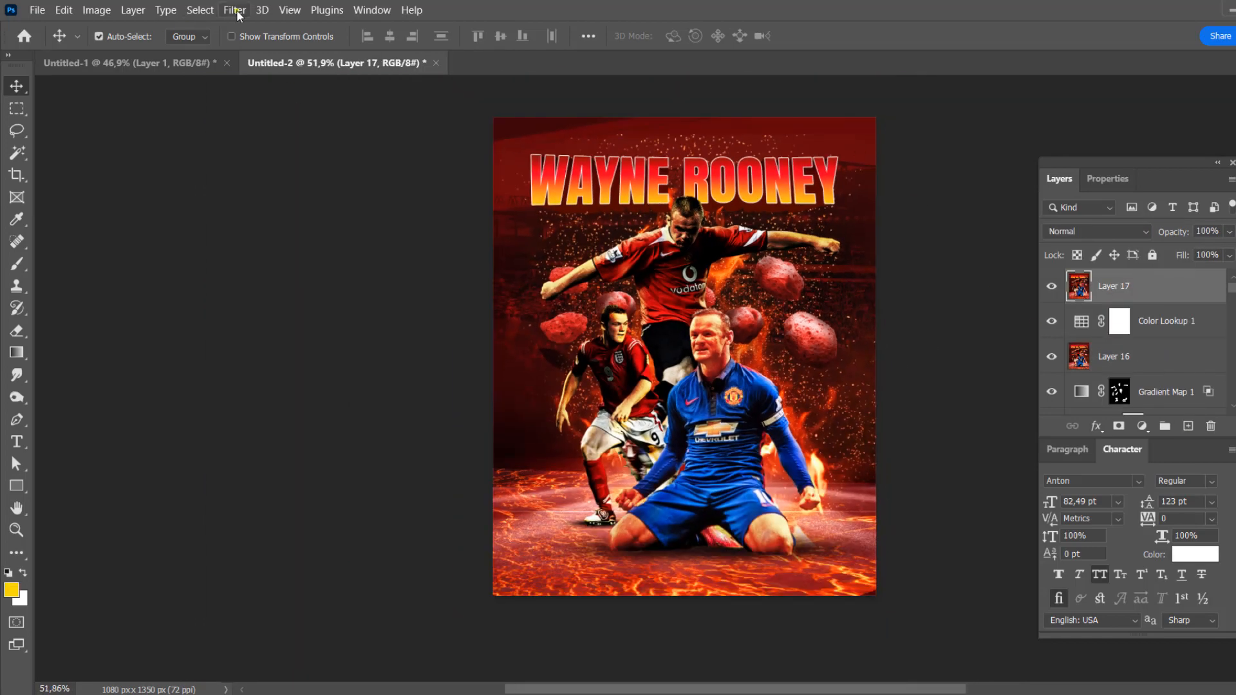
{"action": "left_click", "coordinate": [236, 10]}
{"action": "left_click", "coordinate": [277, 138]}
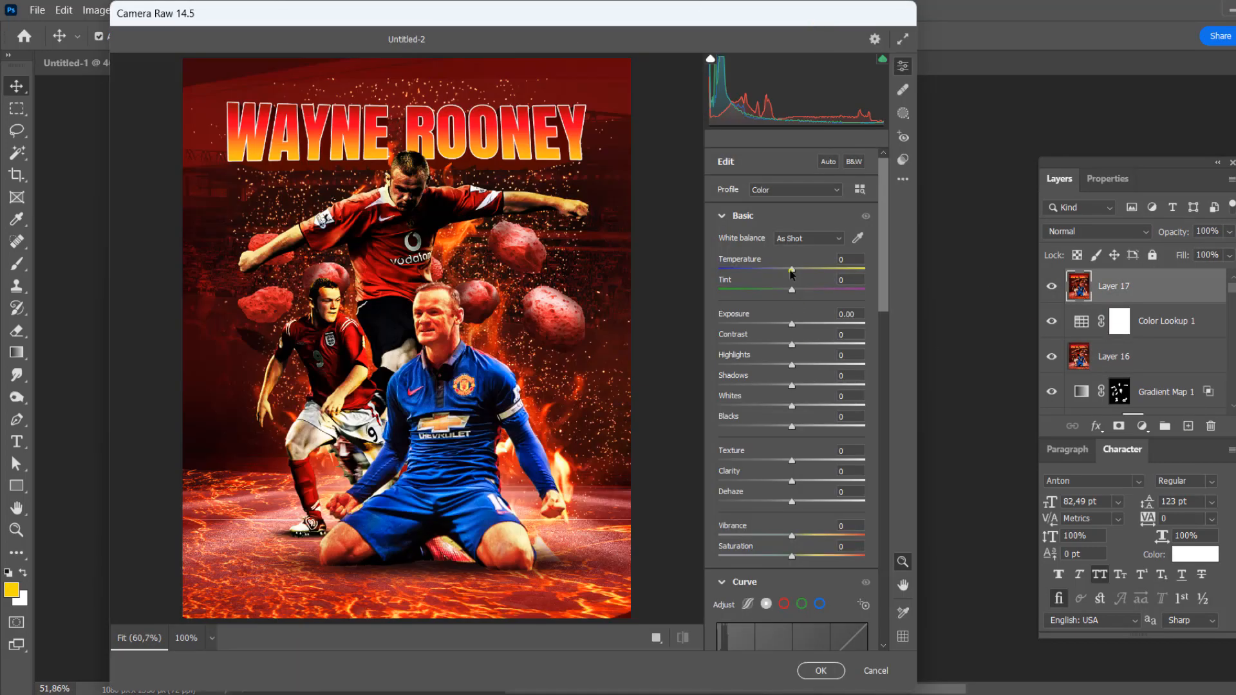
Set Temperature to +8, Contrast to +4, Shadows to +8, Whites to +3 and Blacks to -33, and raise Clarity and Vibrance.
{"action": "left_click_drag", "start_coordinate": [792, 270], "coordinate": [798, 270]}
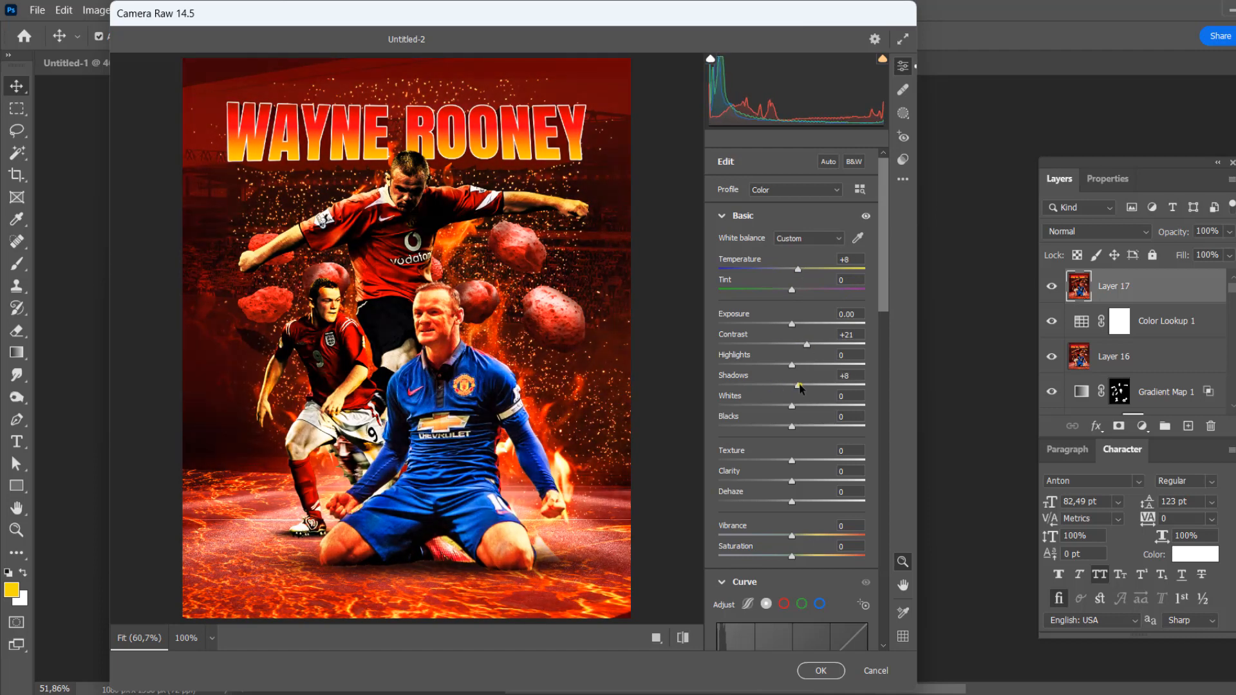
{"action": "left_click_drag", "start_coordinate": [798, 425], "coordinate": [769, 427]}
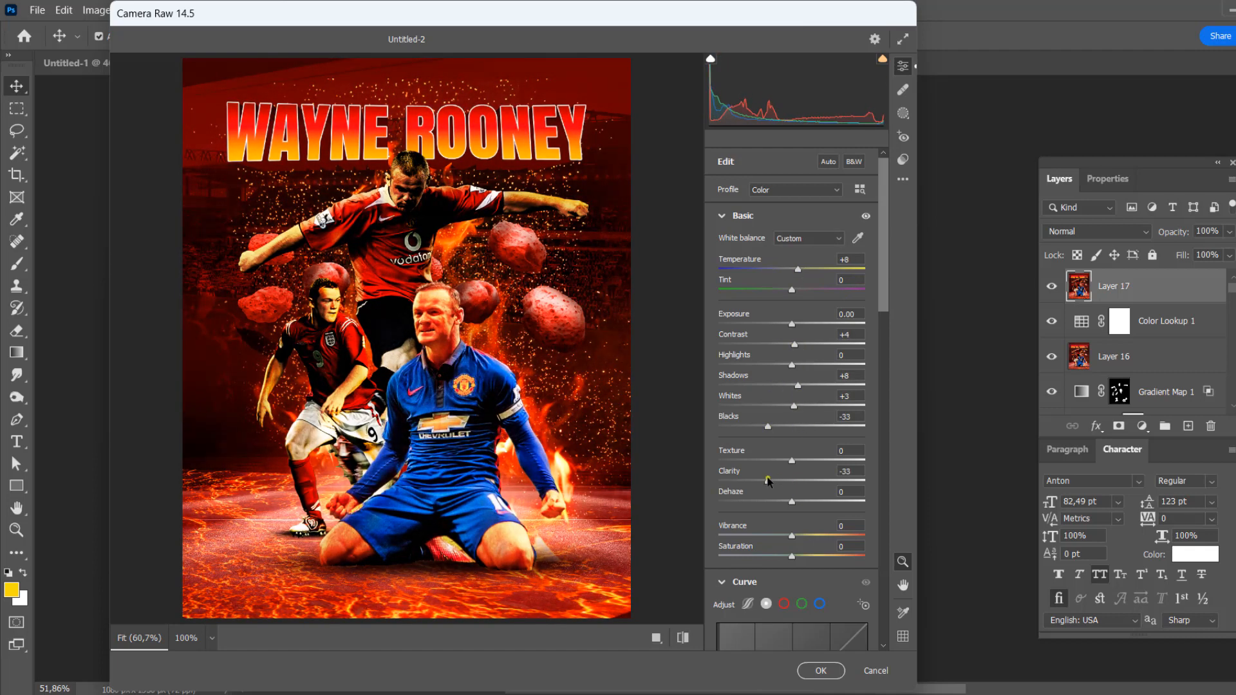
{"action": "left_click_drag", "start_coordinate": [768, 479], "coordinate": [800, 480]}
{"action": "left_click", "coordinate": [791, 462]}
{"action": "left_click_drag", "start_coordinate": [792, 535], "coordinate": [822, 536]}
In the Color Mixer, set luminance to +32 for Reds, -11 for Oranges, +64 for Yellows and +19 for Blues.
{"action": "scroll", "coordinate": [808, 455], "scroll_direction": "down", "scroll_amount": 8}
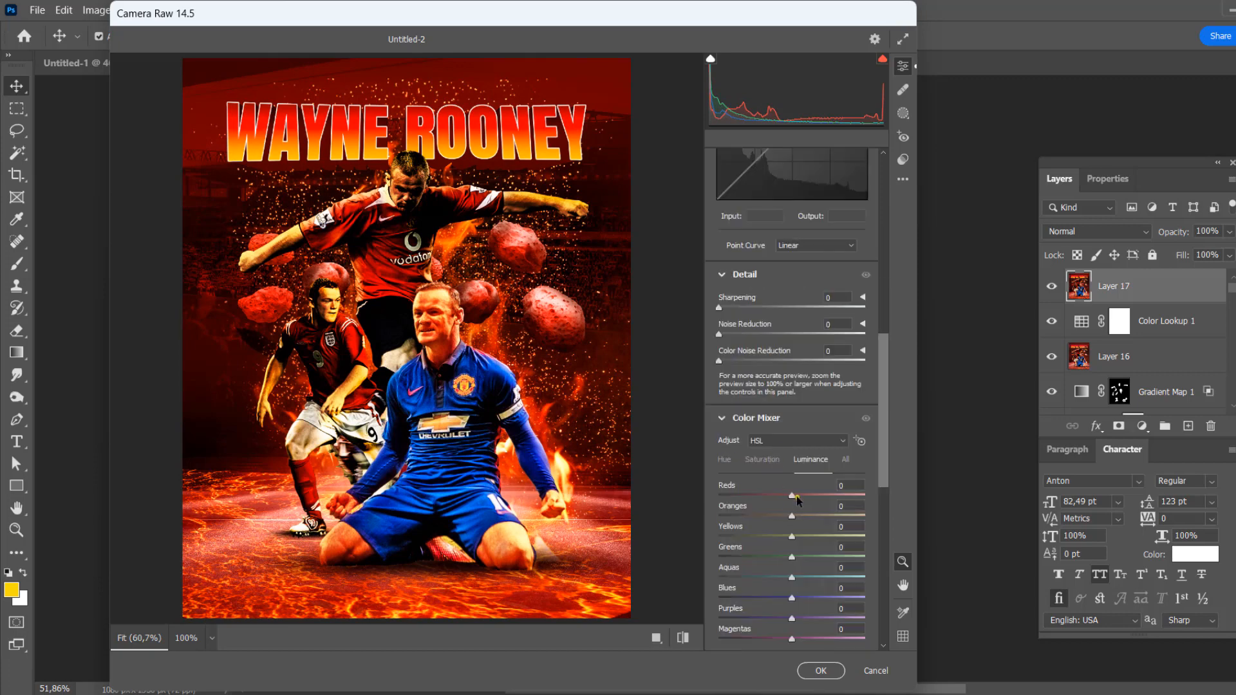
{"action": "left_click_drag", "start_coordinate": [791, 496], "coordinate": [730, 516]}
{"action": "left_click_drag", "start_coordinate": [799, 598], "coordinate": [784, 597]}
{"action": "scroll", "coordinate": [790, 463], "scroll_direction": "down", "scroll_amount": 3}
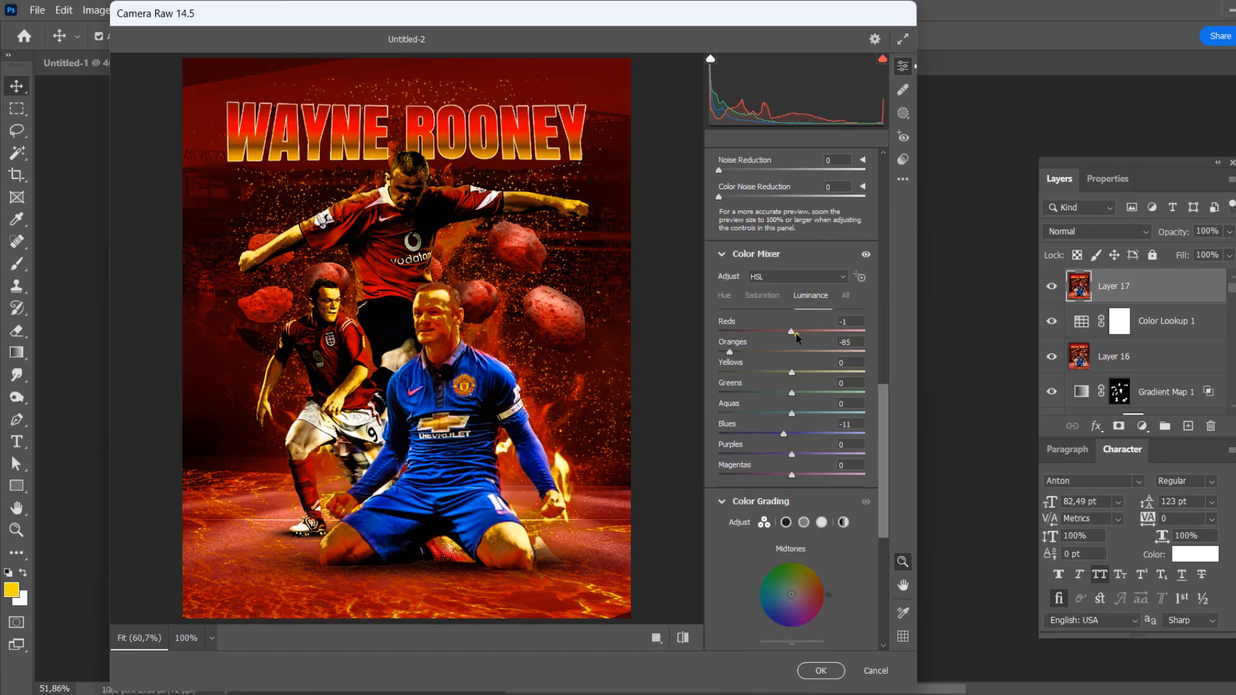
{"action": "left_click_drag", "start_coordinate": [791, 332], "coordinate": [838, 373]}
{"action": "left_click_drag", "start_coordinate": [784, 434], "coordinate": [807, 437]}
{"action": "left_click", "coordinate": [784, 352]}
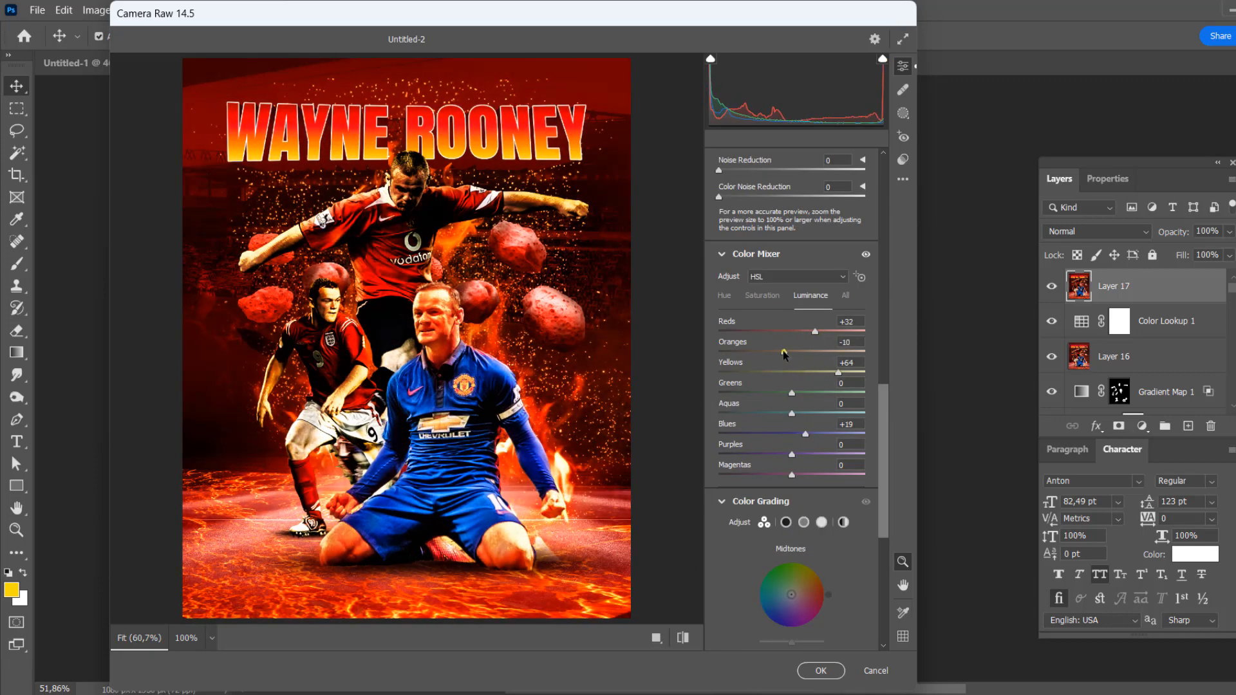
{"action": "mouse_move", "coordinate": [789, 345]}
{"action": "left_mouse_down"}
{"action": "mouse_move", "coordinate": [814, 351]}
{"action": "mouse_move", "coordinate": [783, 352]}
{"action": "left_mouse_up"}
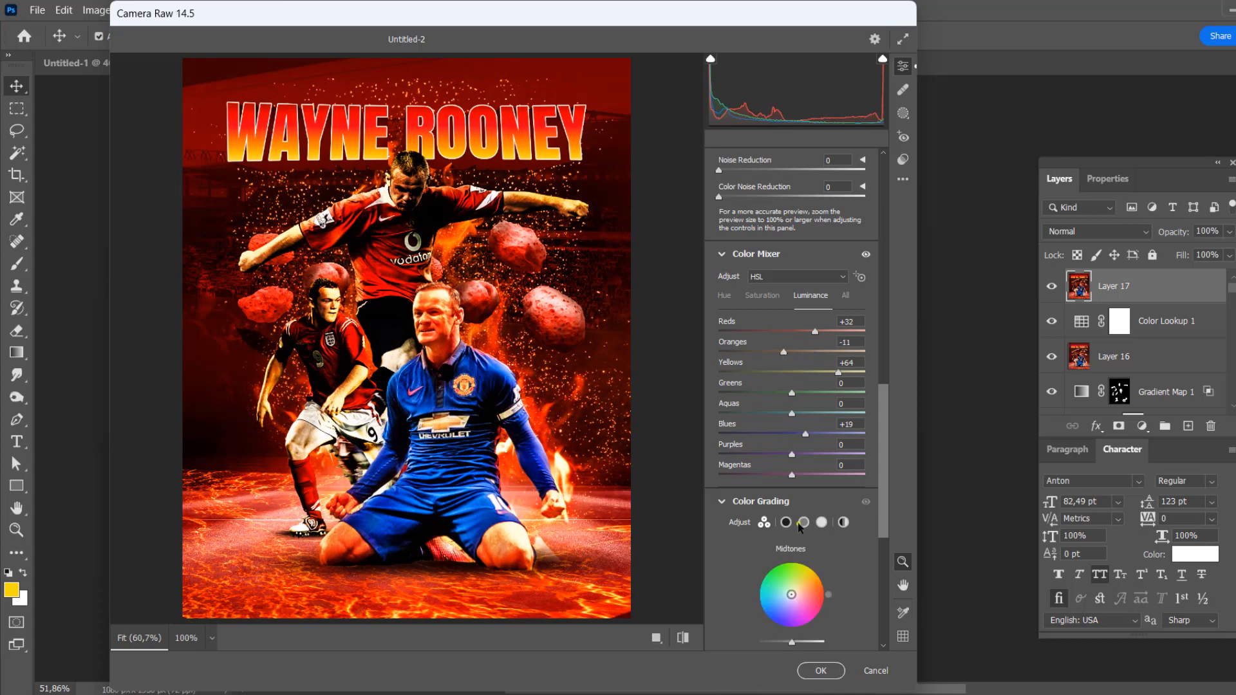
Grade the shadows toward green, the midtones toward yellow and the highlights toward blue, and apply the Camera Raw filter.
{"action": "scroll", "coordinate": [791, 528], "scroll_direction": "down", "scroll_amount": 3}
{"action": "mouse_move", "coordinate": [747, 541]}
{"action": "left_mouse_down"}
{"action": "mouse_move", "coordinate": [762, 538]}
{"action": "mouse_move", "coordinate": [742, 533]}
{"action": "left_mouse_up"}
{"action": "left_click_drag", "start_coordinate": [791, 430], "coordinate": [809, 393]}
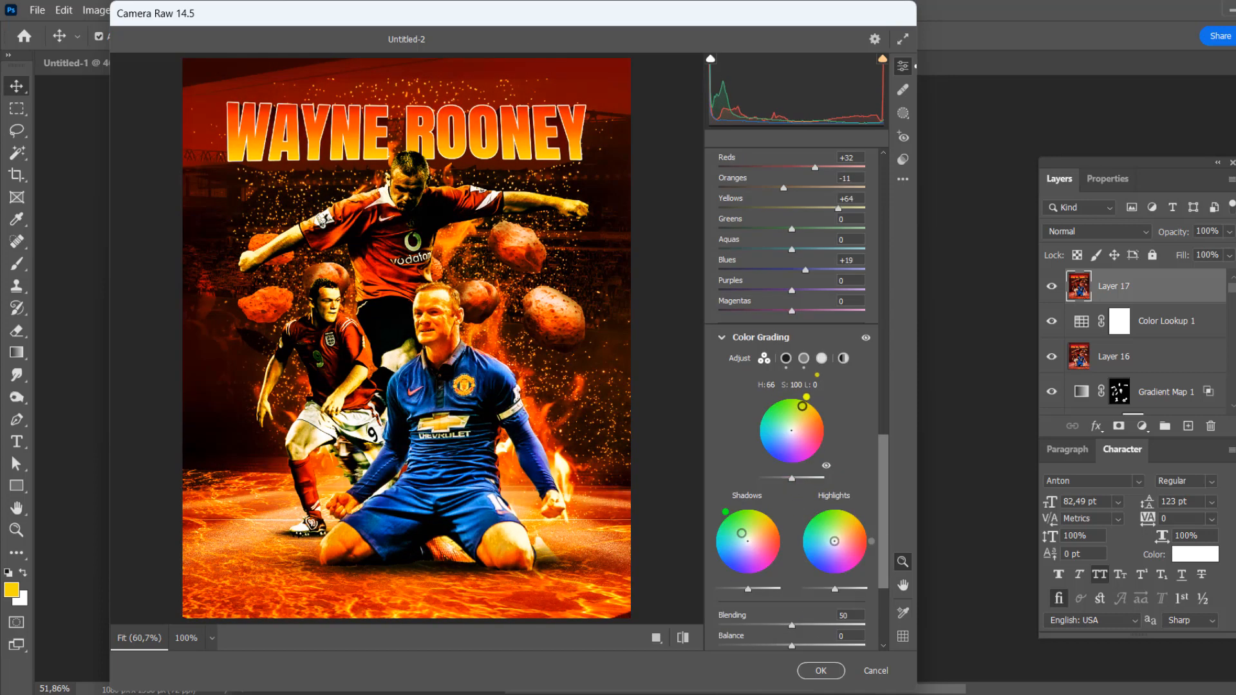
{"action": "left_click_drag", "start_coordinate": [834, 541], "coordinate": [823, 563]}
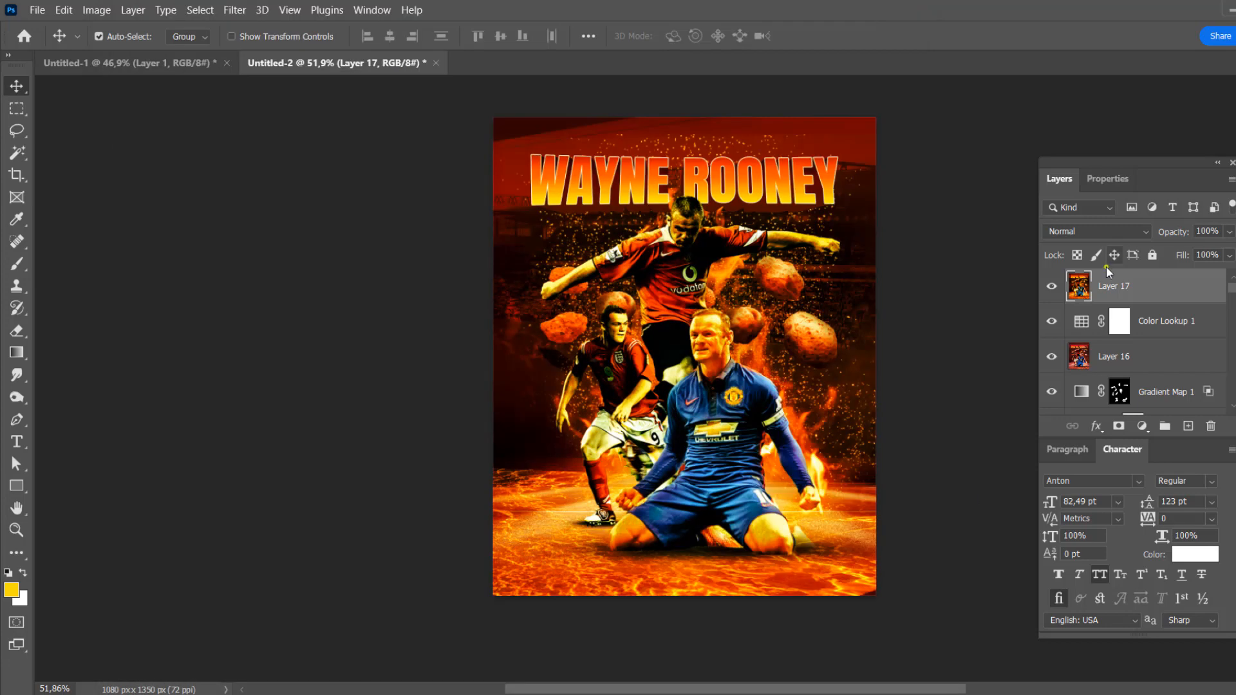
Add an adjustment layer above the graded stamped layer and shift the poster's colors toward red and magenta.
{"action": "left_click", "coordinate": [1141, 426]}
{"action": "left_click", "coordinate": [1182, 278]}
{"action": "left_click_drag", "start_coordinate": [1117, 274], "coordinate": [1125, 274]}
{"action": "left_click_drag", "start_coordinate": [1110, 302], "coordinate": [1079, 302]}
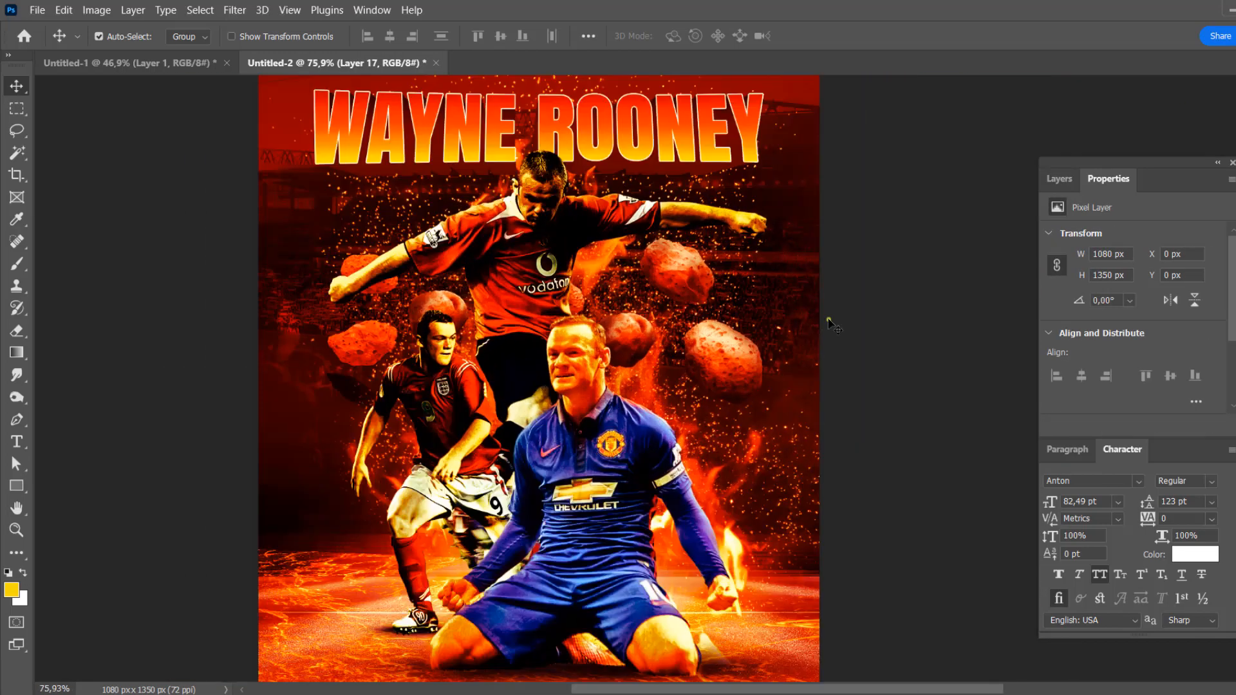
{"action": "scroll", "coordinate": [830, 321], "scroll_direction": "down", "scroll_amount": 2}
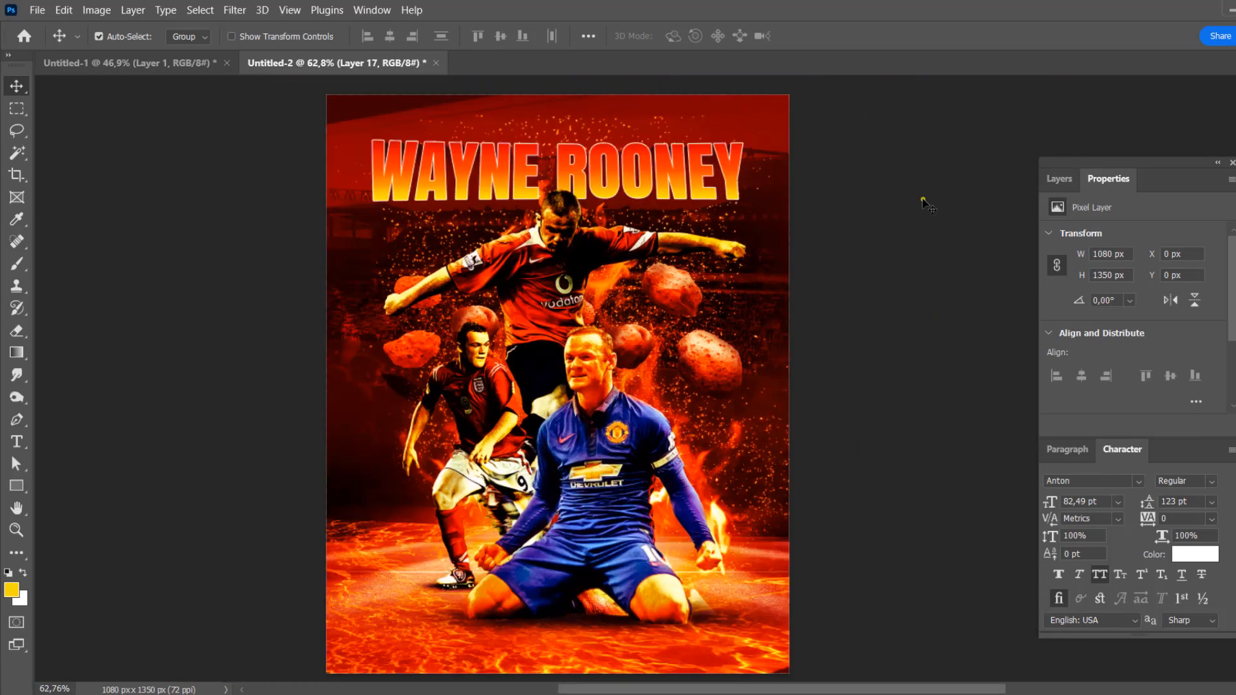
{"action": "left_click", "coordinate": [1062, 179]}
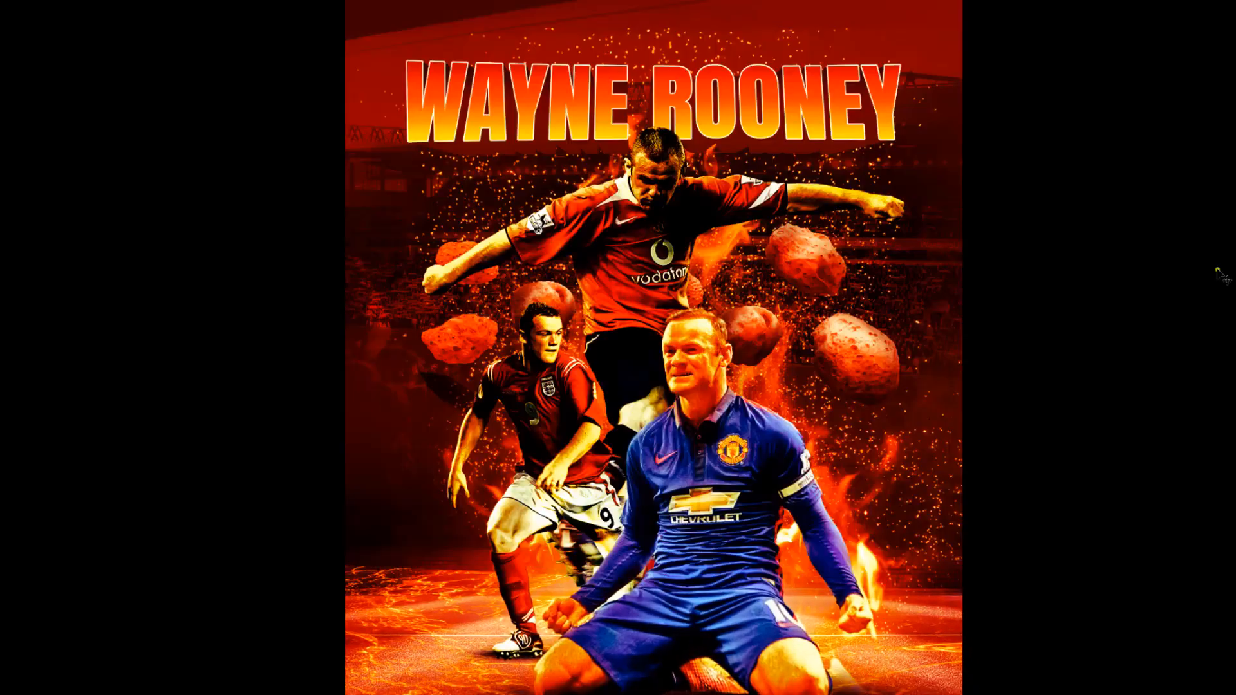